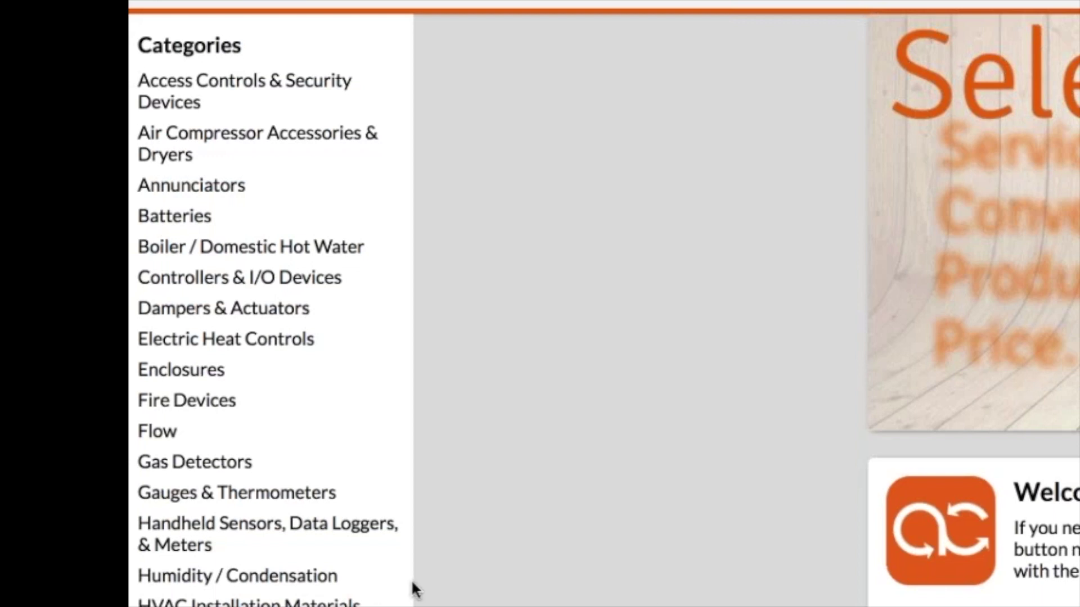
pyautogui.scroll(-10, 663, 599)
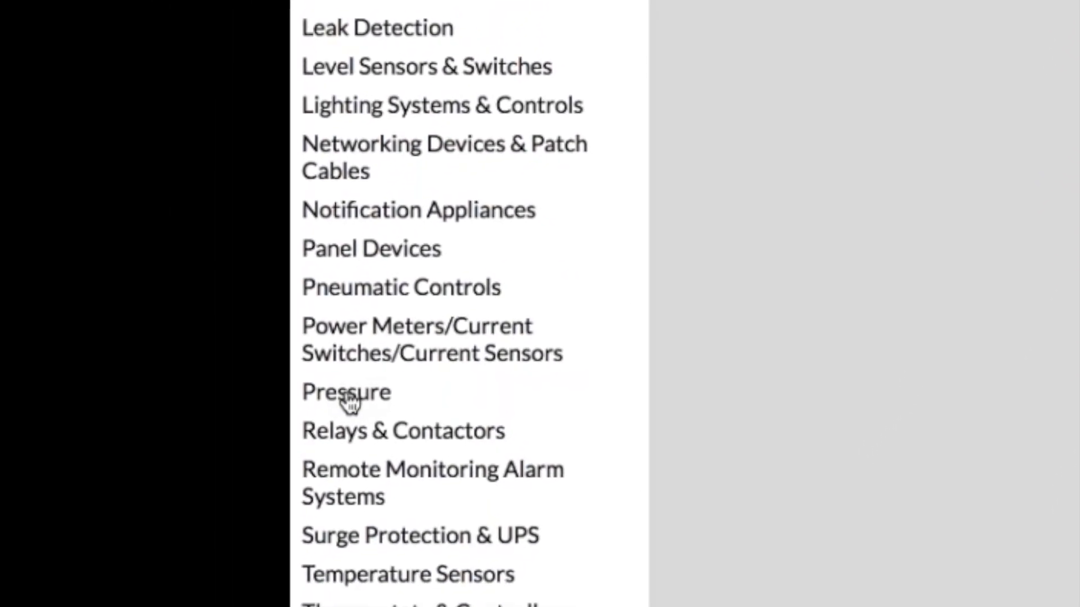
pyautogui.click(388, 332)
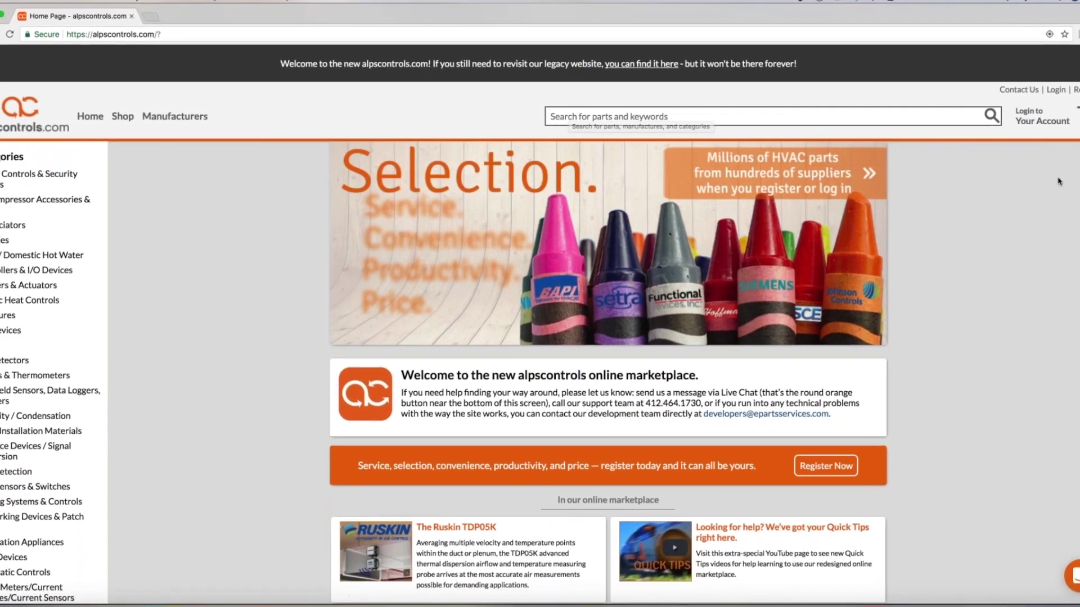
# Step: Go to the account sign-in page via 'Login to Your Account' in the header
pyautogui.click(1036, 117)
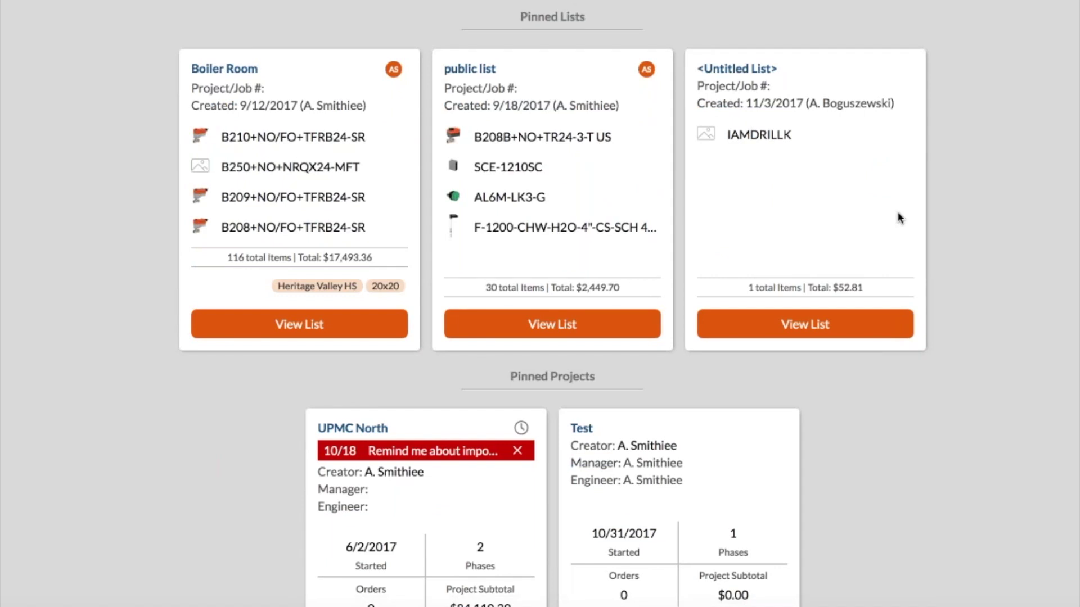
# Step: Return to the top of the home page and open the 'Your Account' header dropdown
pyautogui.scroll(-1, 1010, 243)
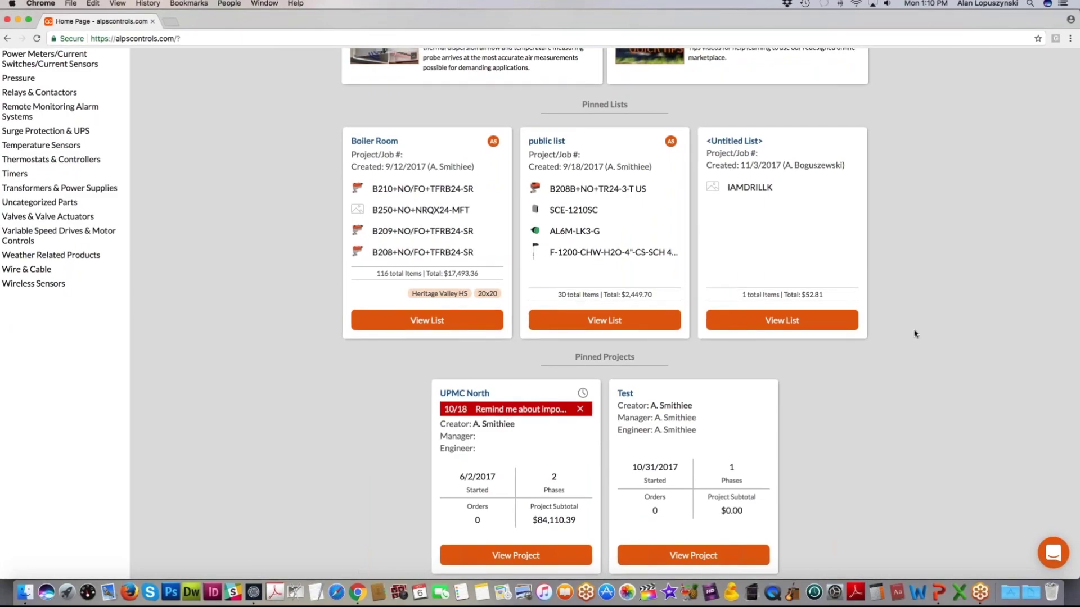
pyautogui.scroll(10, 917, 336)
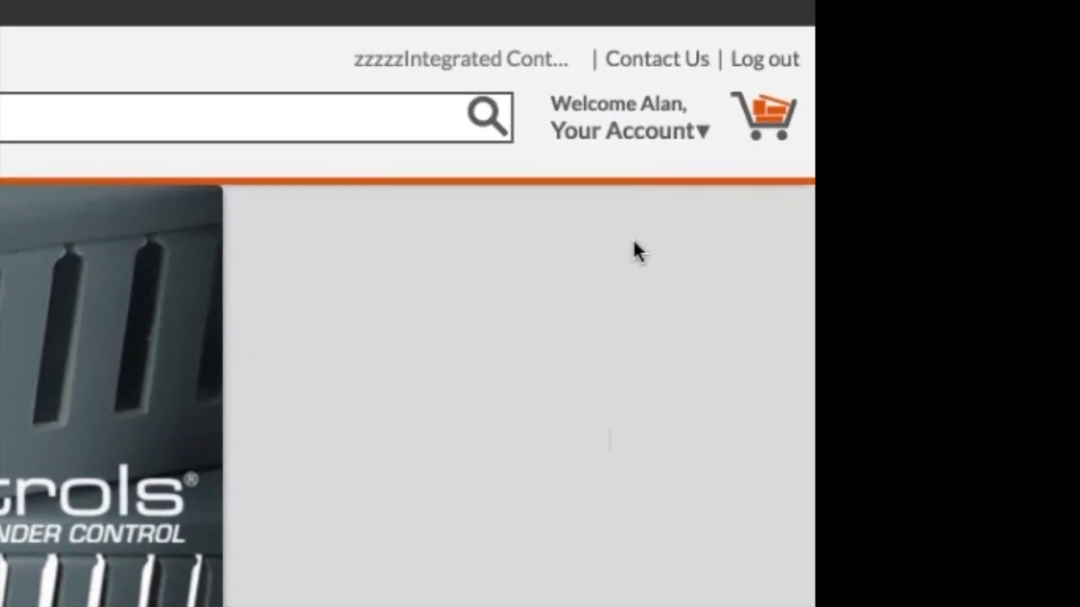
pyautogui.click(624, 137)
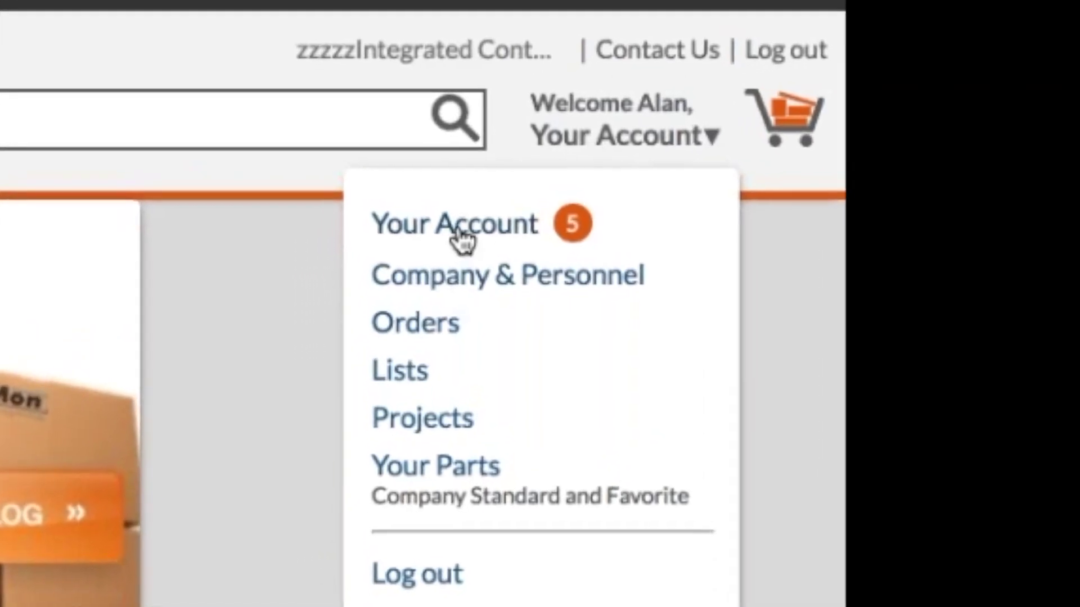
# Step: Open the Your Account dashboard showing notifications, orders, quotes and profile details
pyautogui.click(447, 254)
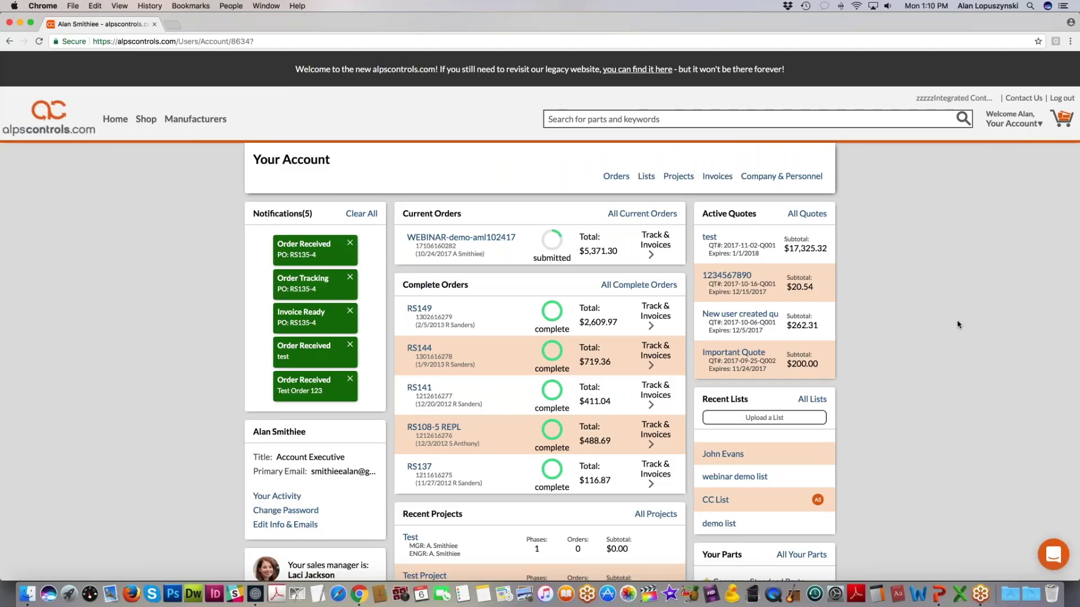
pyautogui.press('super+Tab')
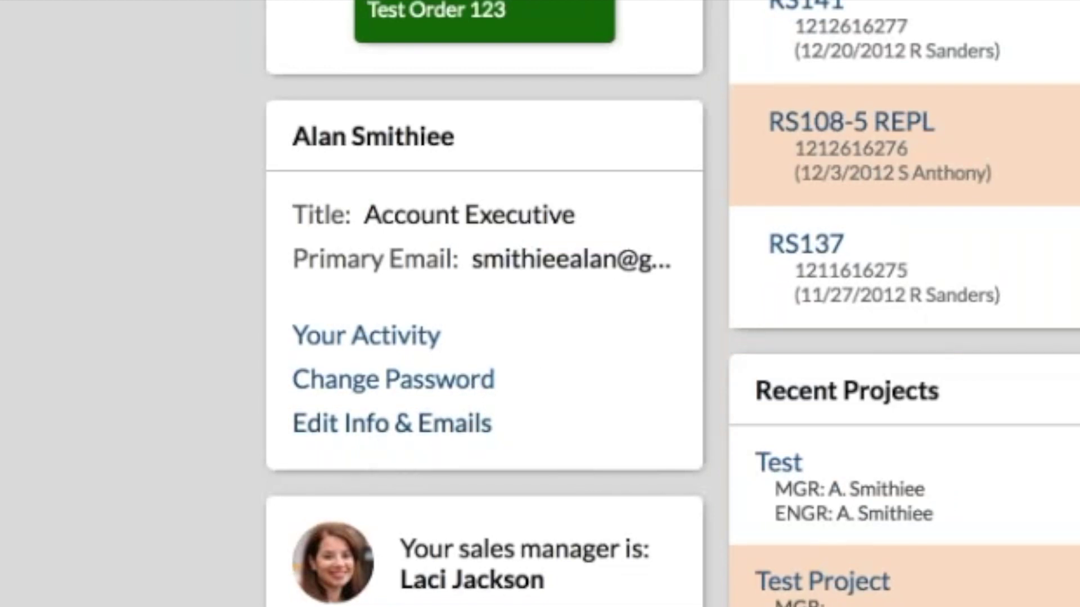
pyautogui.scroll(-5, 705, 254)
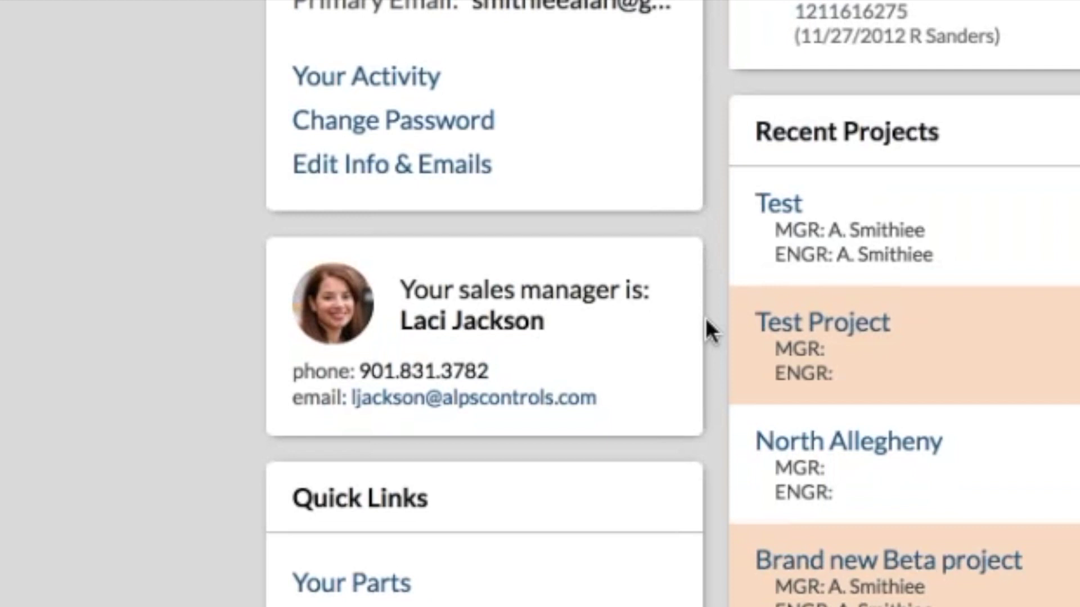
pyautogui.scroll(-3, 707, 331)
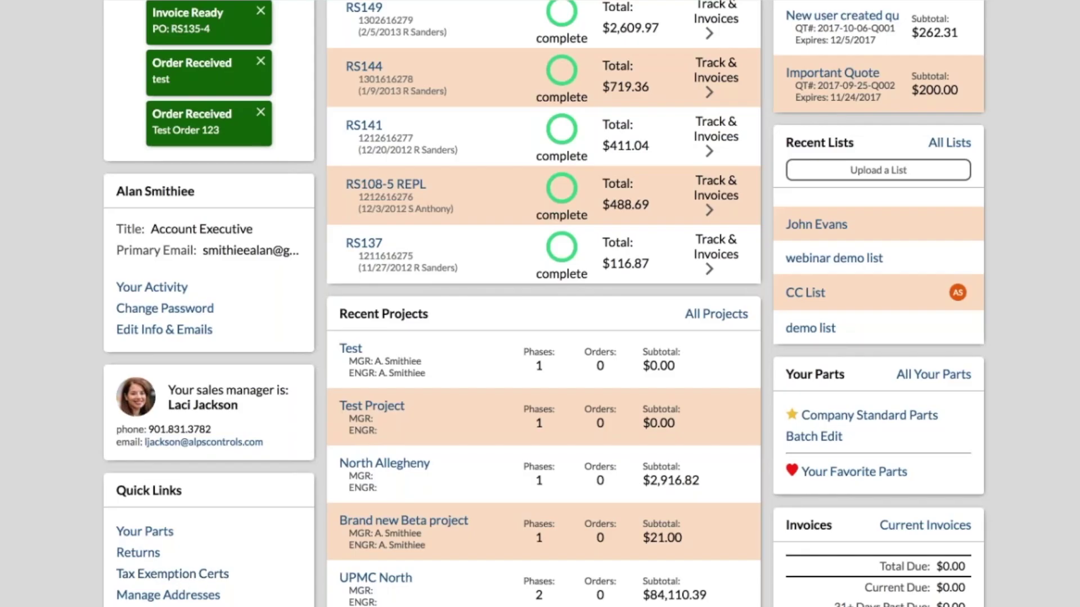
pyautogui.scroll(5, 540, 304)
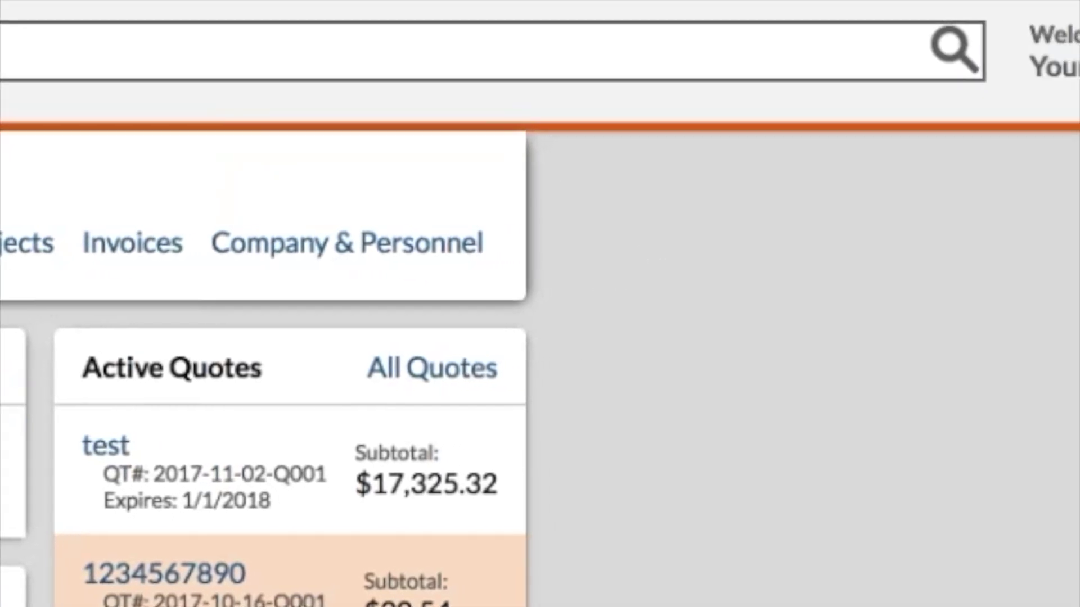
pyautogui.moveTo(983, 75)
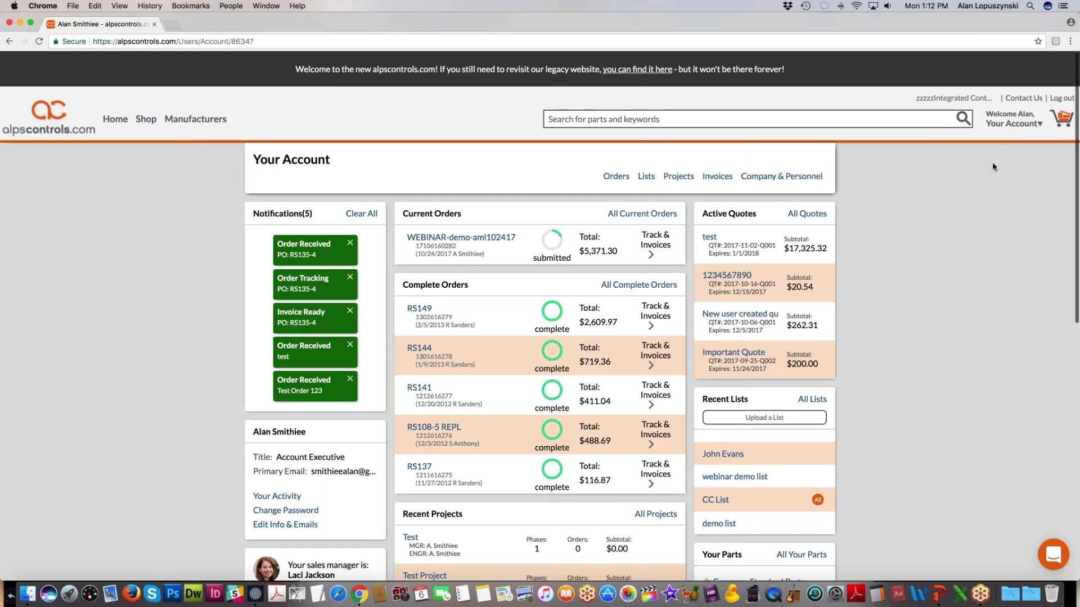
# Step: Choose Orders from the Your Account dropdown to list all orders
pyautogui.moveTo(1006, 126)
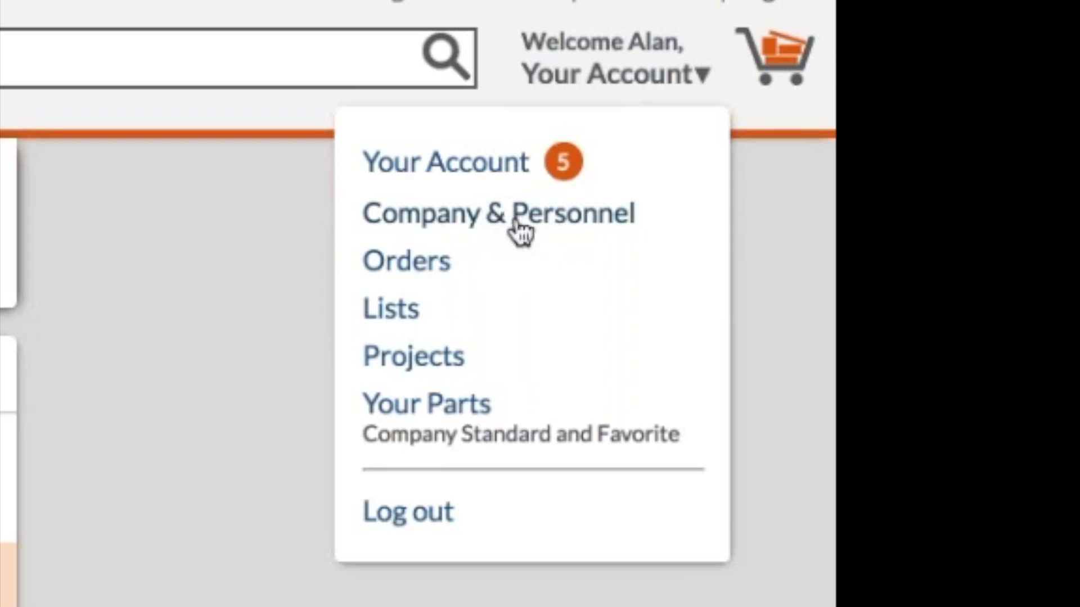
pyautogui.click(425, 273)
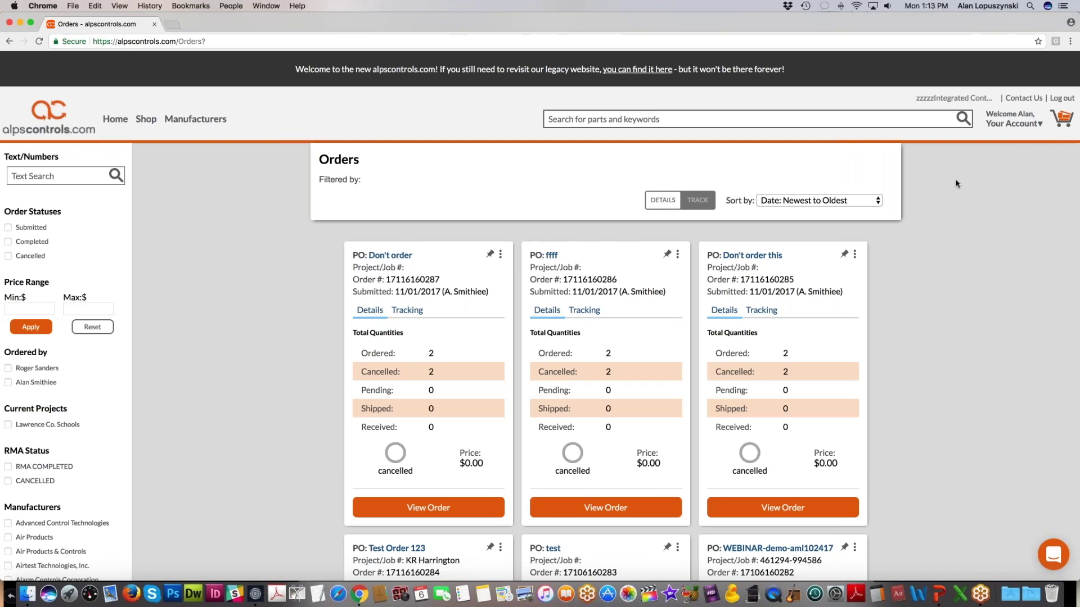
pyautogui.scroll(-3, 958, 254)
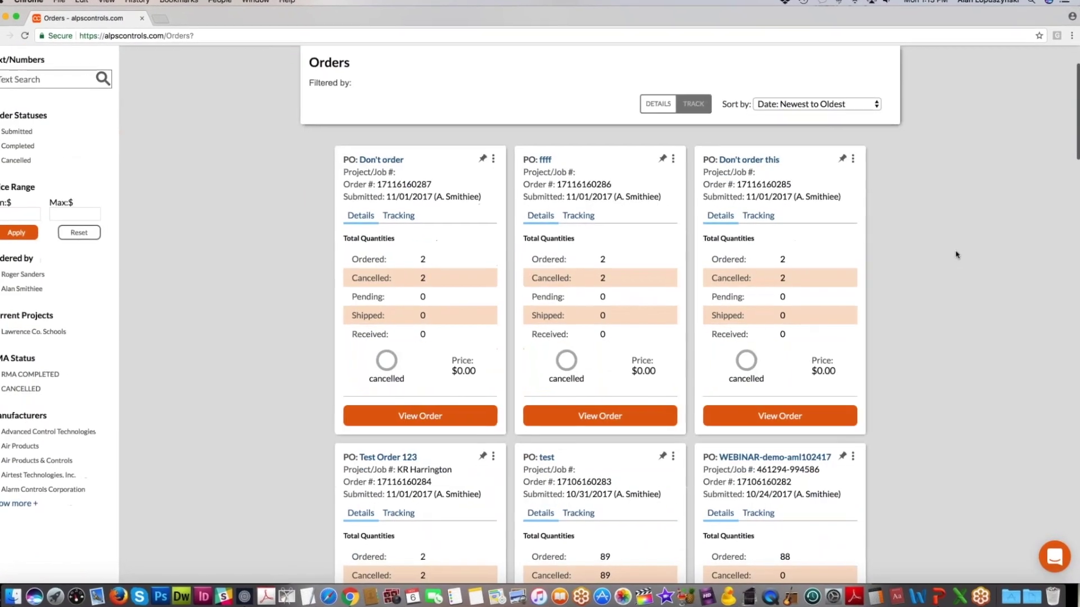
pyautogui.scroll(-3, 957, 255)
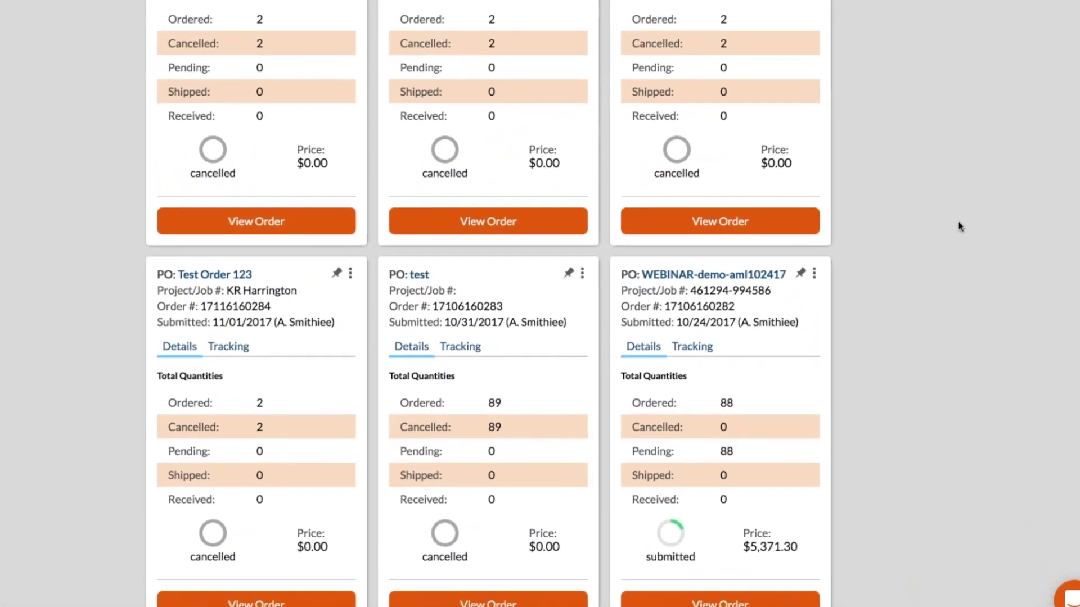
pyautogui.scroll(-2, 959, 217)
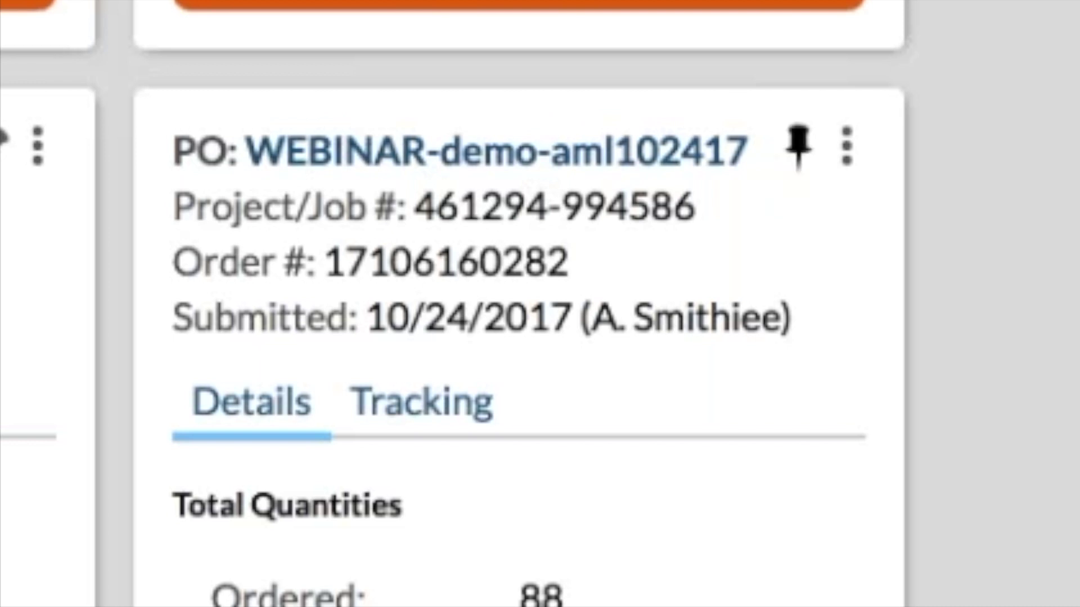
# Step: Pin the WEBINAR-demo-aml102417 order card, then browse the site's home page
pyautogui.click(798, 149)
pyautogui.scroll(7, 1030, 221)
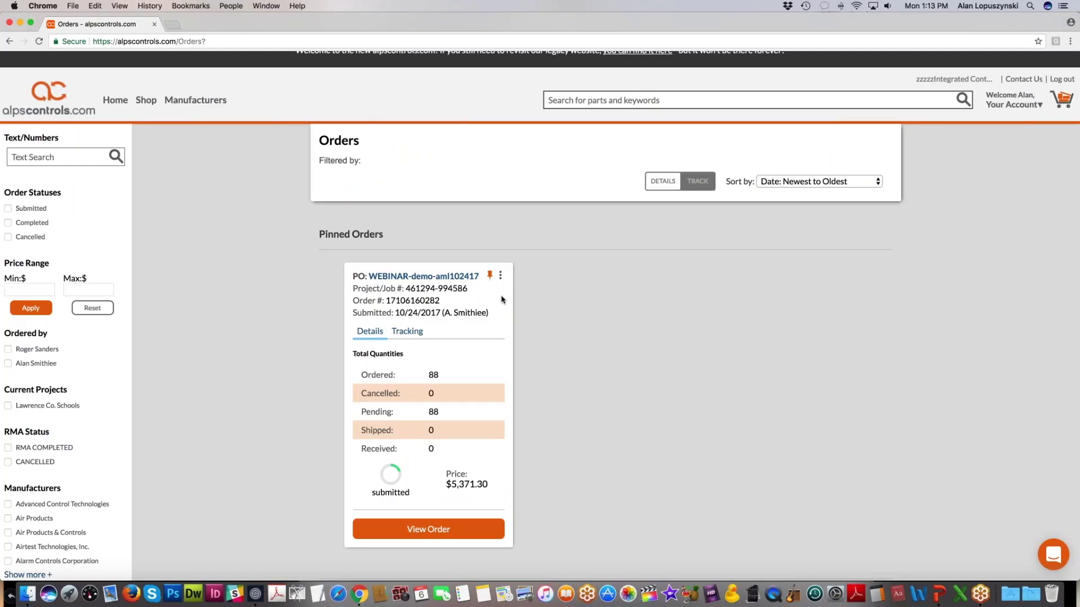
pyautogui.click(118, 101)
pyautogui.scroll(-1, 968, 291)
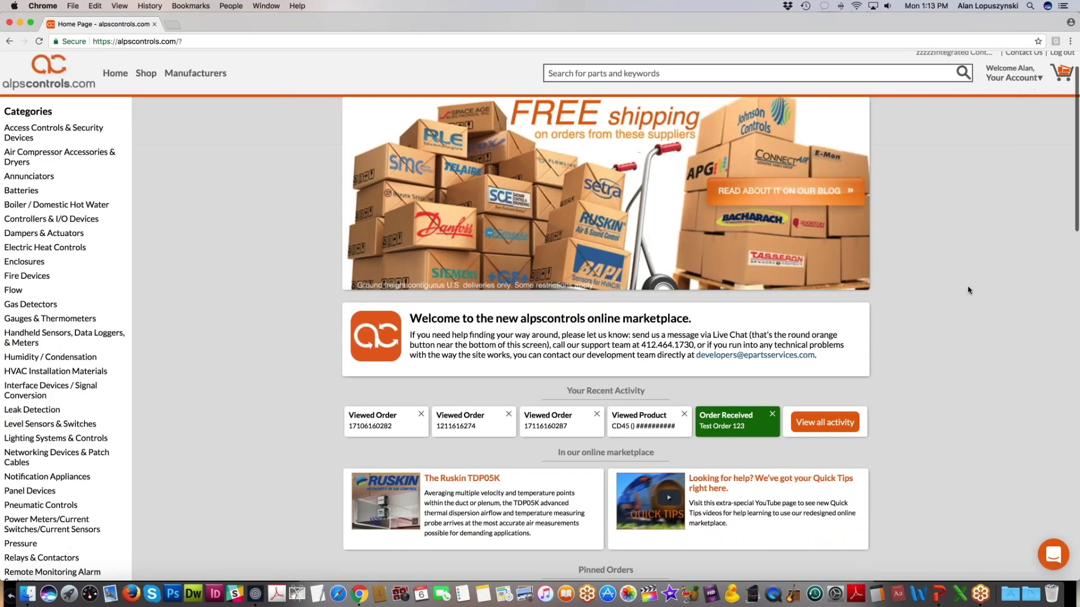
pyautogui.scroll(-7, 968, 290)
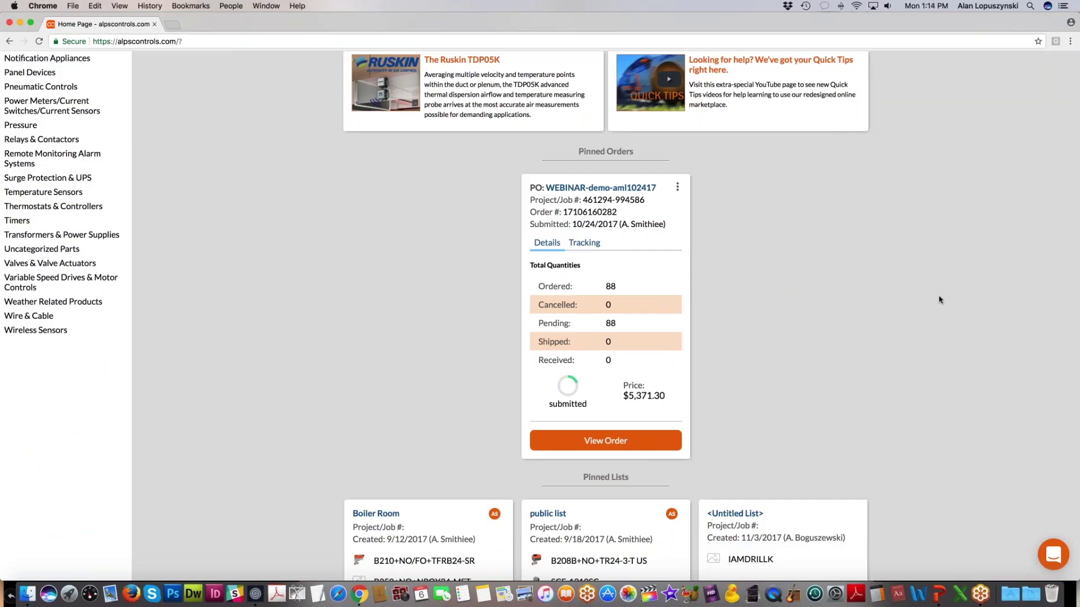
pyautogui.scroll(7, 939, 299)
pyautogui.scroll(3, 976, 148)
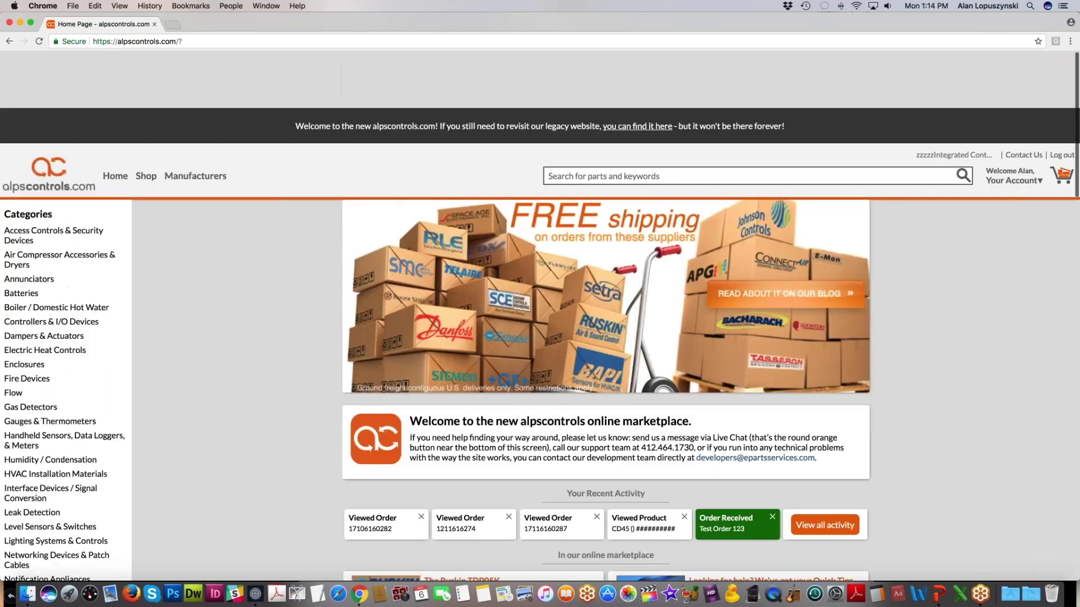
# Step: Reopen Your Account > Orders and unpin the WEBINAR-demo-aml102417 order with its orange pin
pyautogui.moveTo(1000, 123)
pyautogui.click(952, 179)
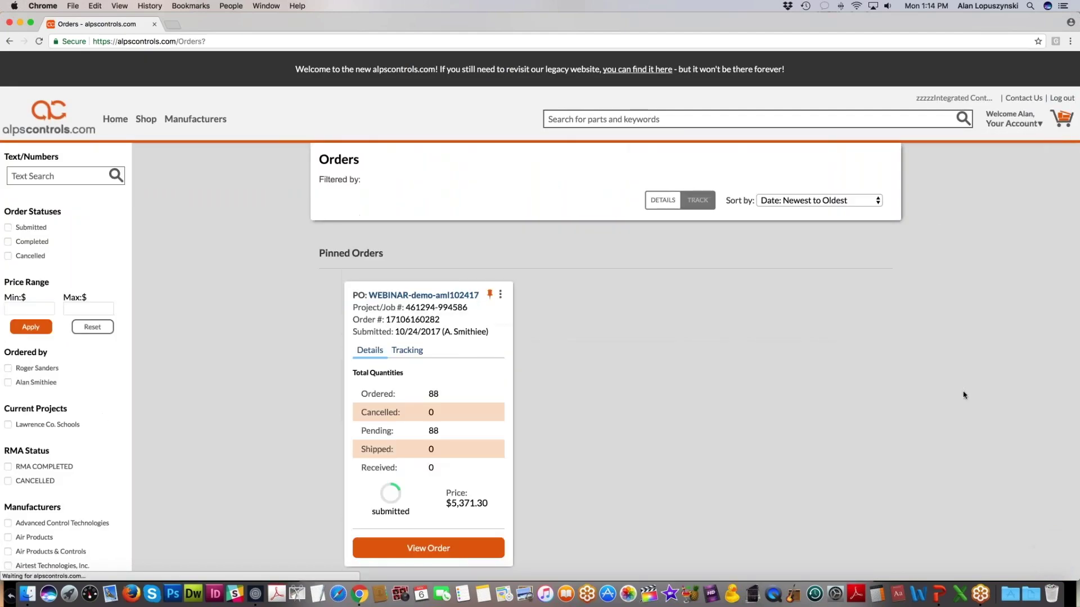
pyautogui.scroll(-3, 963, 401)
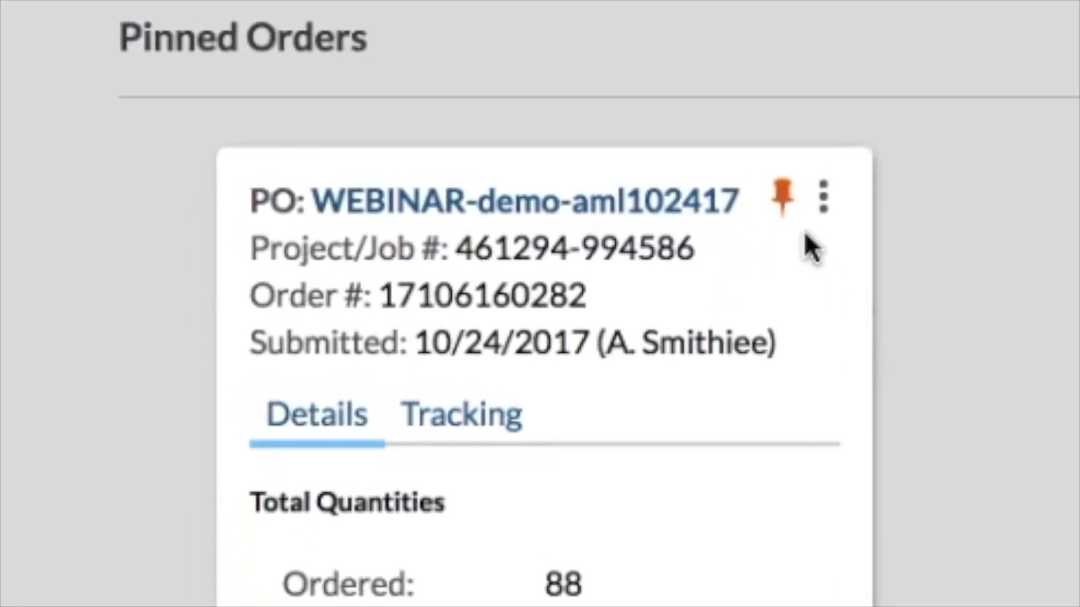
pyautogui.click(783, 200)
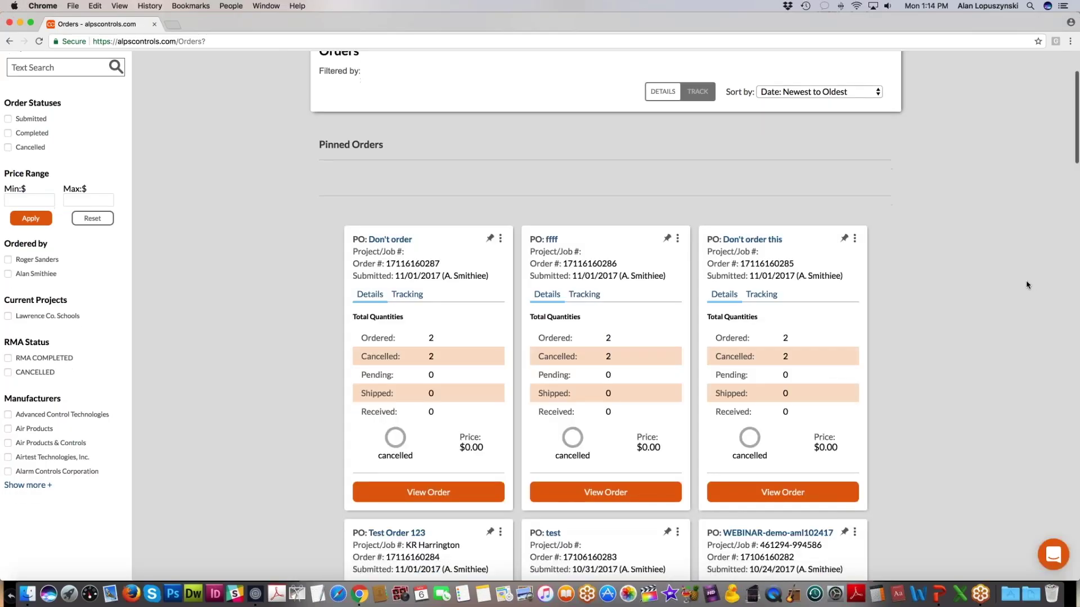
pyautogui.scroll(-5, 1026, 285)
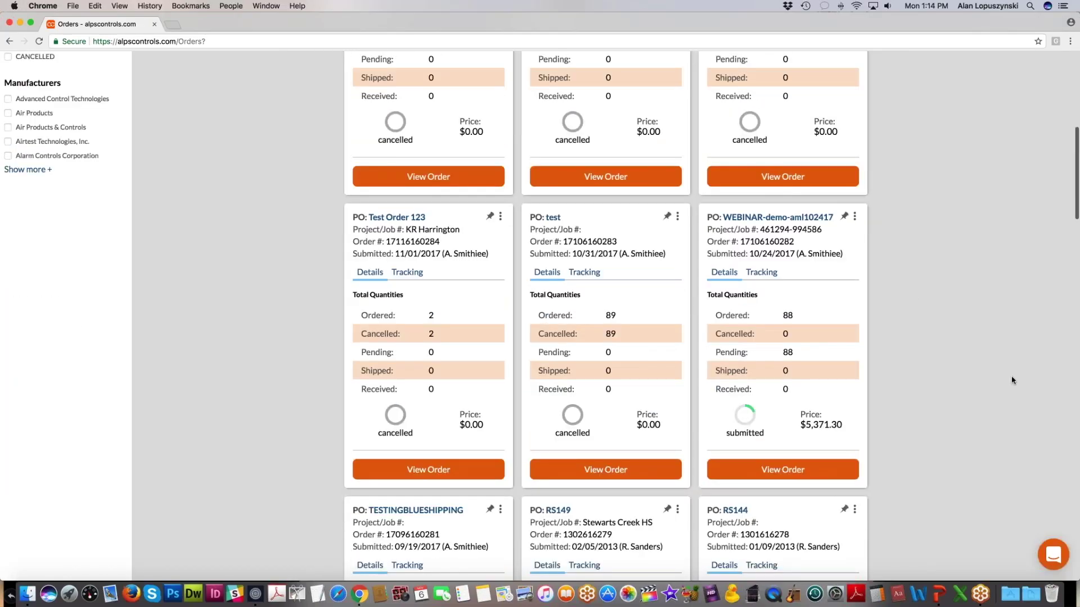
pyautogui.scroll(5, 1007, 376)
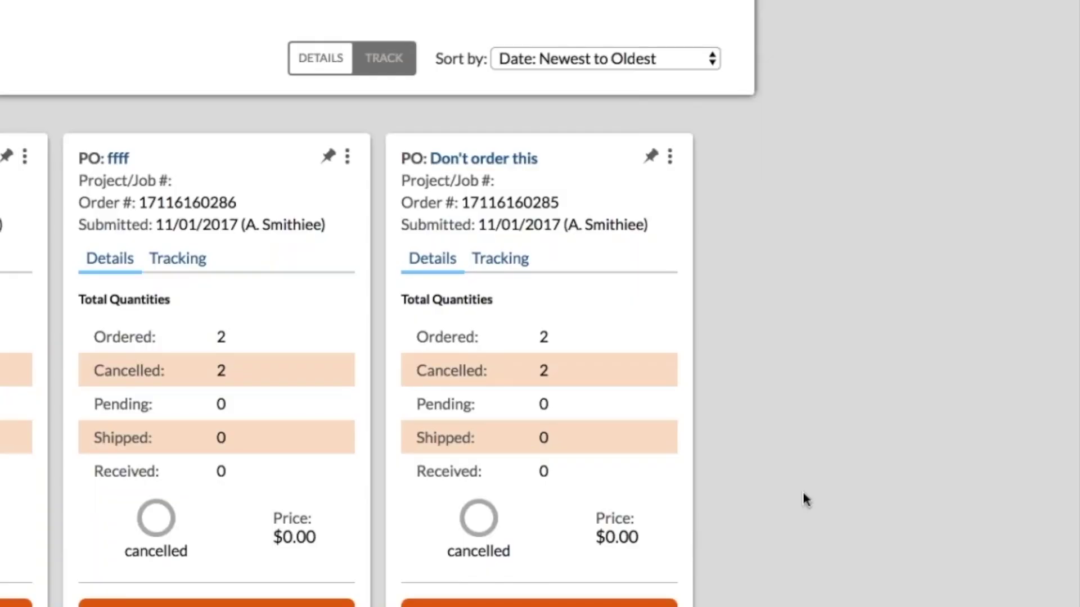
pyautogui.scroll(-6, 922, 444)
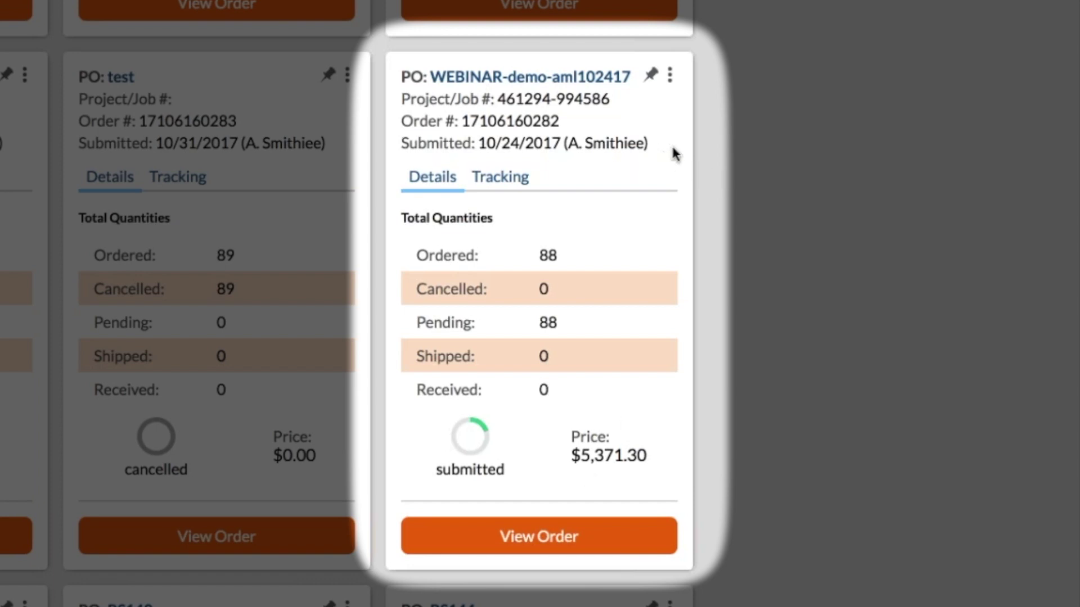
pyautogui.click(669, 75)
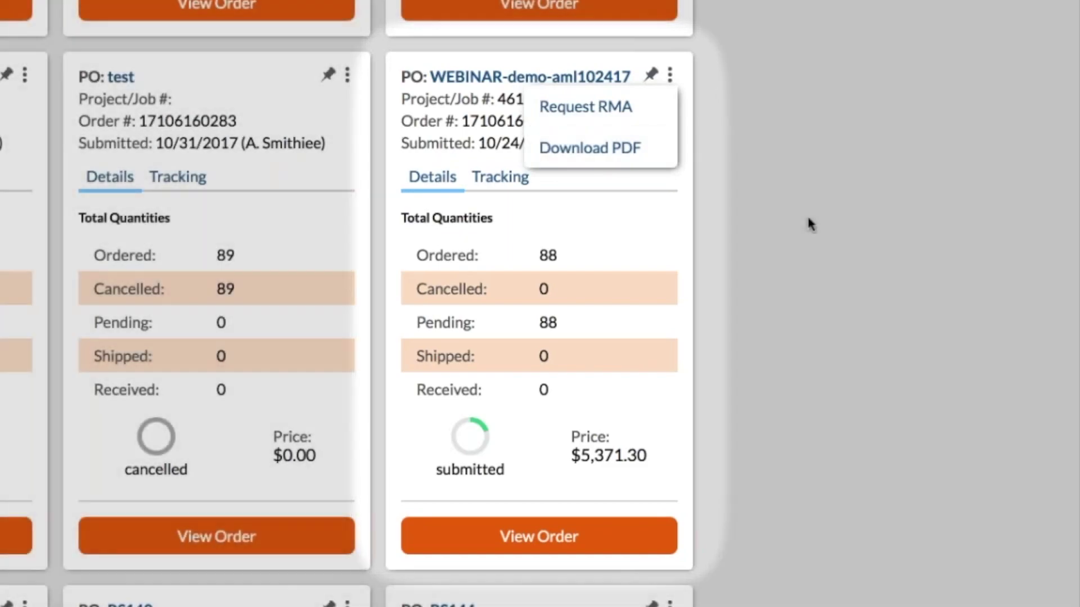
# Step: Show tracking information on the RS149 order card, toggling between Details and Tracking
pyautogui.click(807, 216)
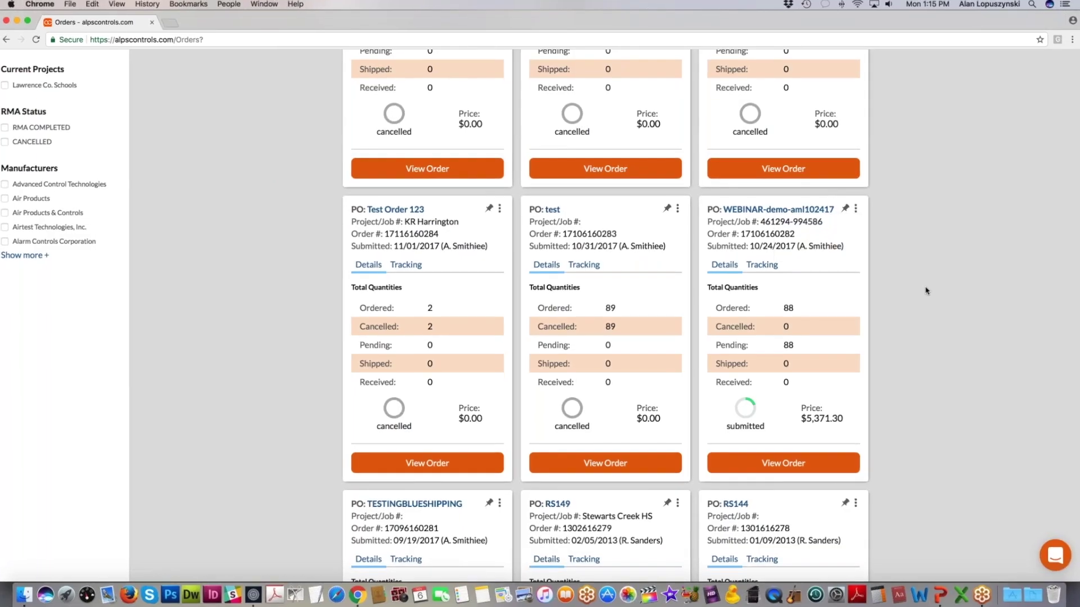
pyautogui.scroll(-1, 799, 229)
pyautogui.scroll(-4, 938, 286)
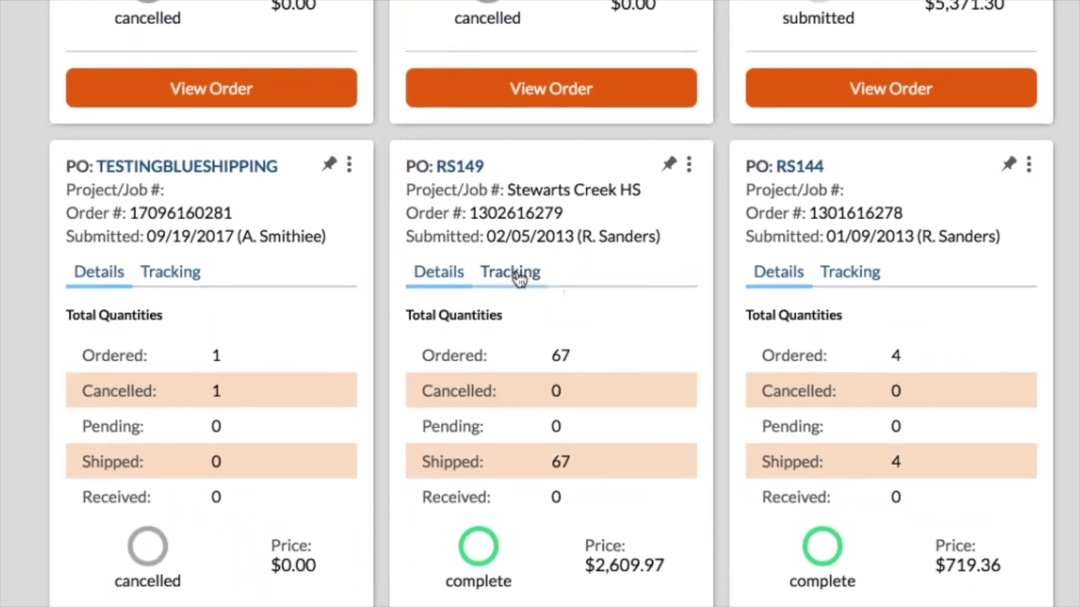
pyautogui.click(518, 276)
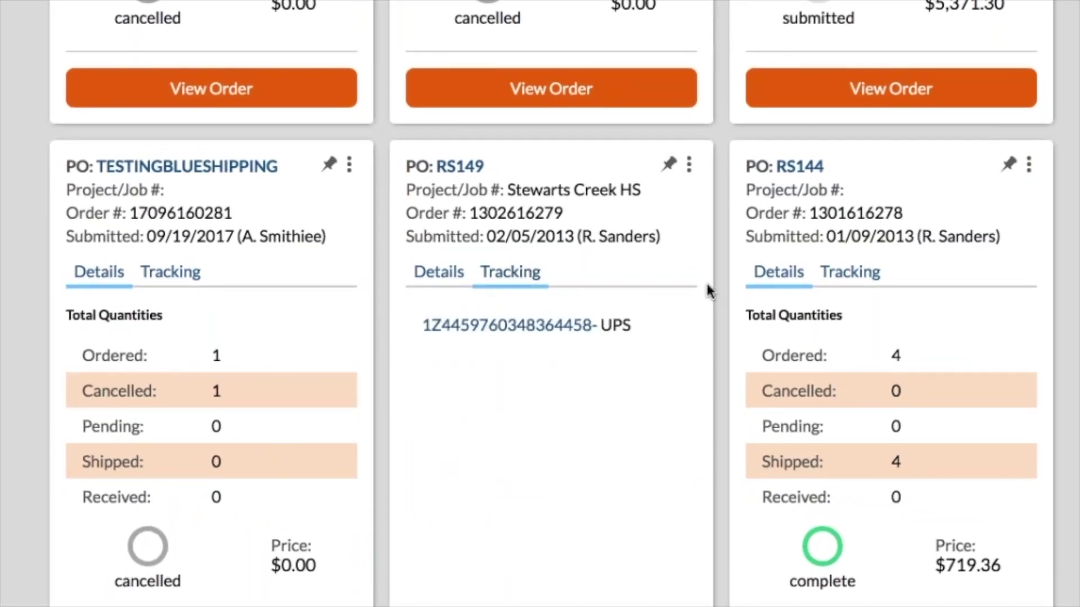
pyautogui.click(516, 281)
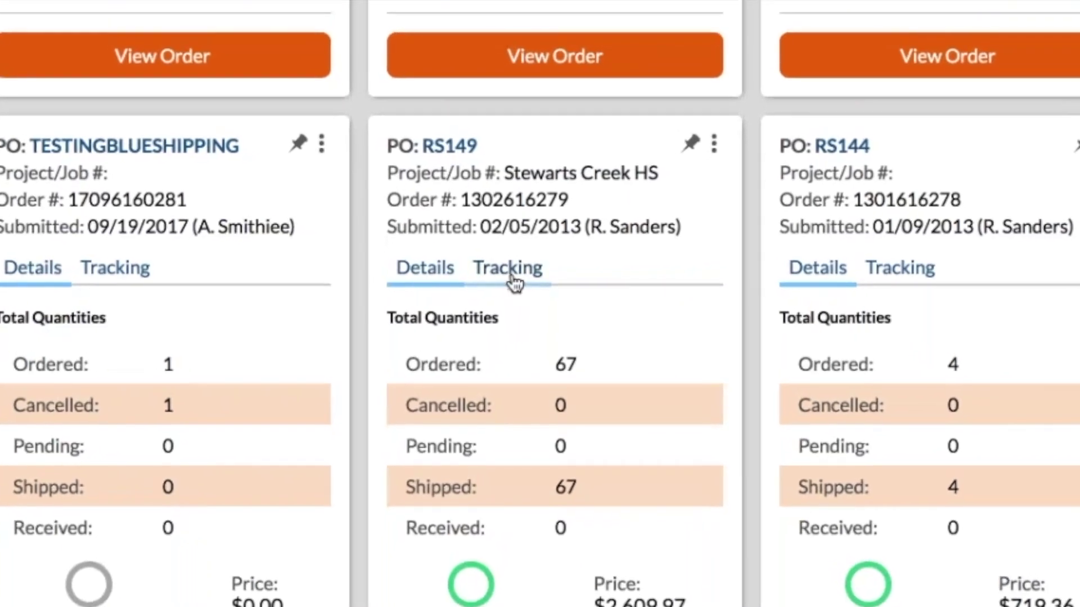
pyautogui.click(512, 282)
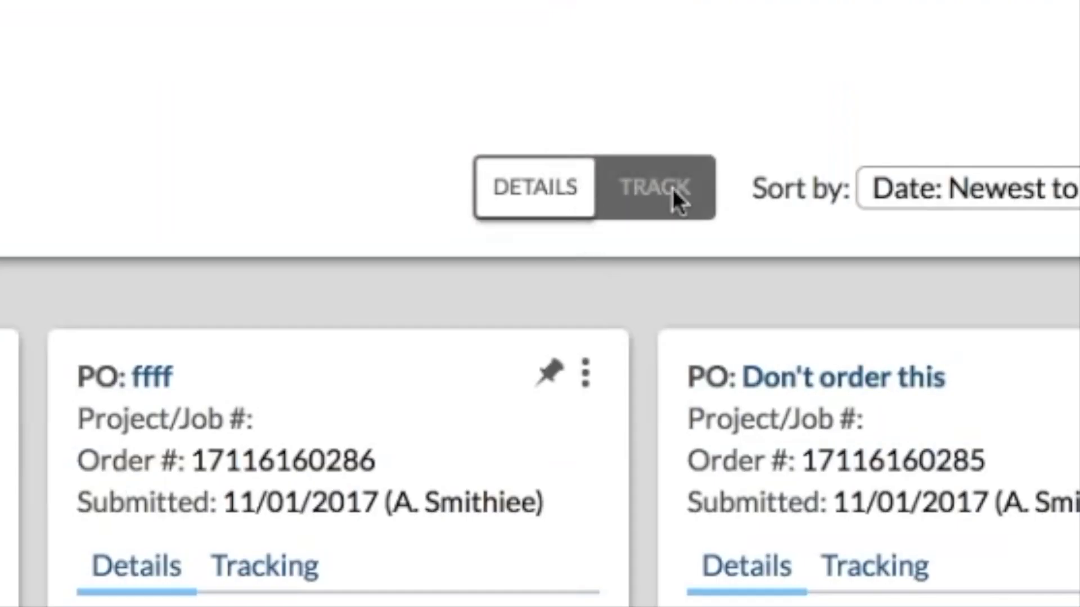
# Step: Switch all order cards to TRACK to show UPS tracking numbers
pyautogui.click(672, 187)
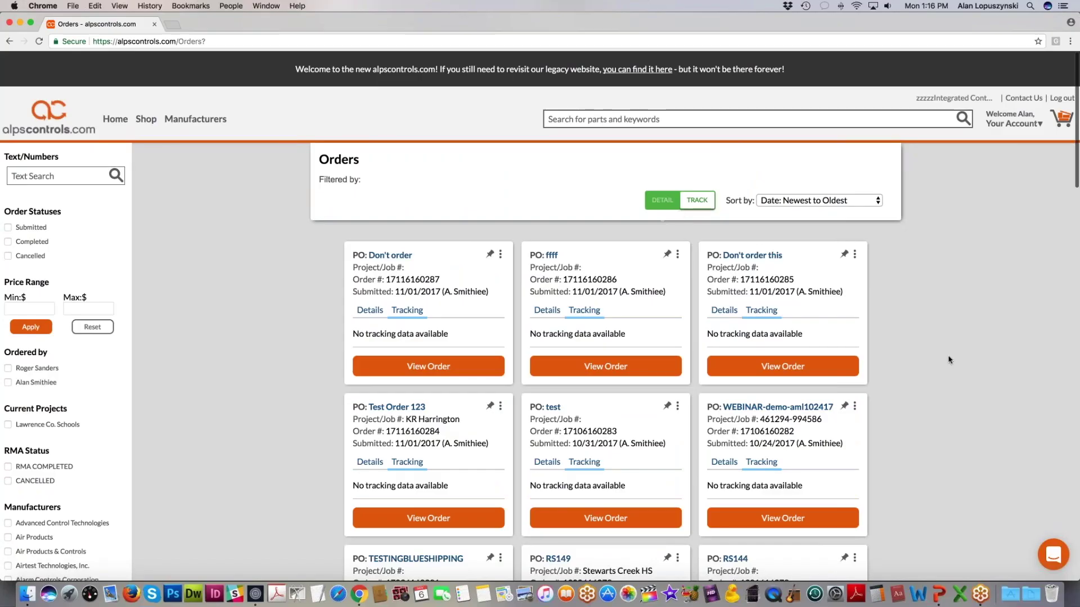
pyautogui.scroll(-3, 948, 361)
pyautogui.scroll(-3, 948, 360)
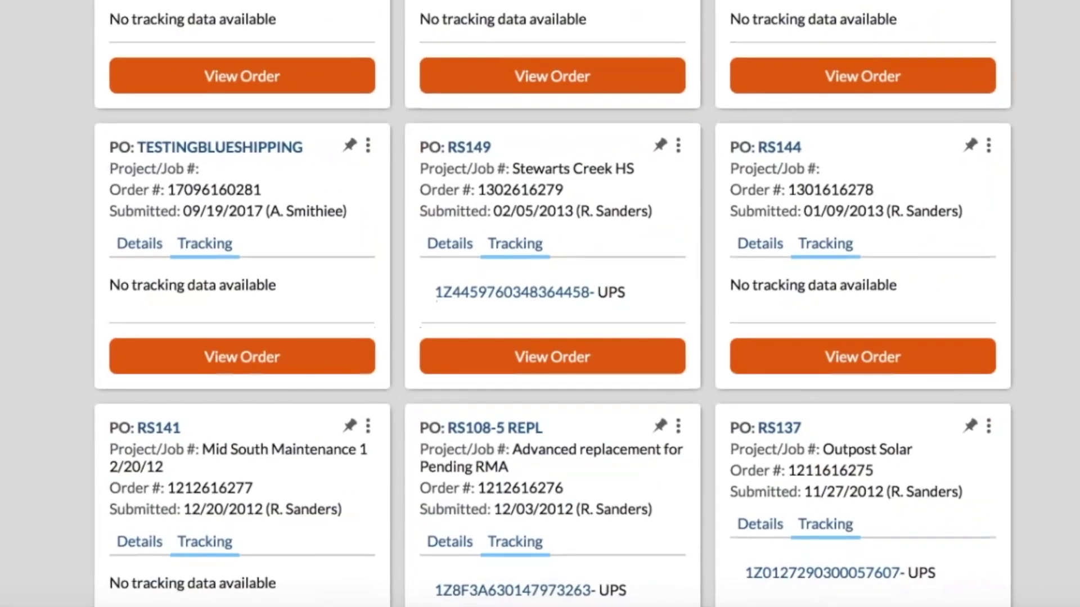
pyautogui.scroll(-2, 552, 304)
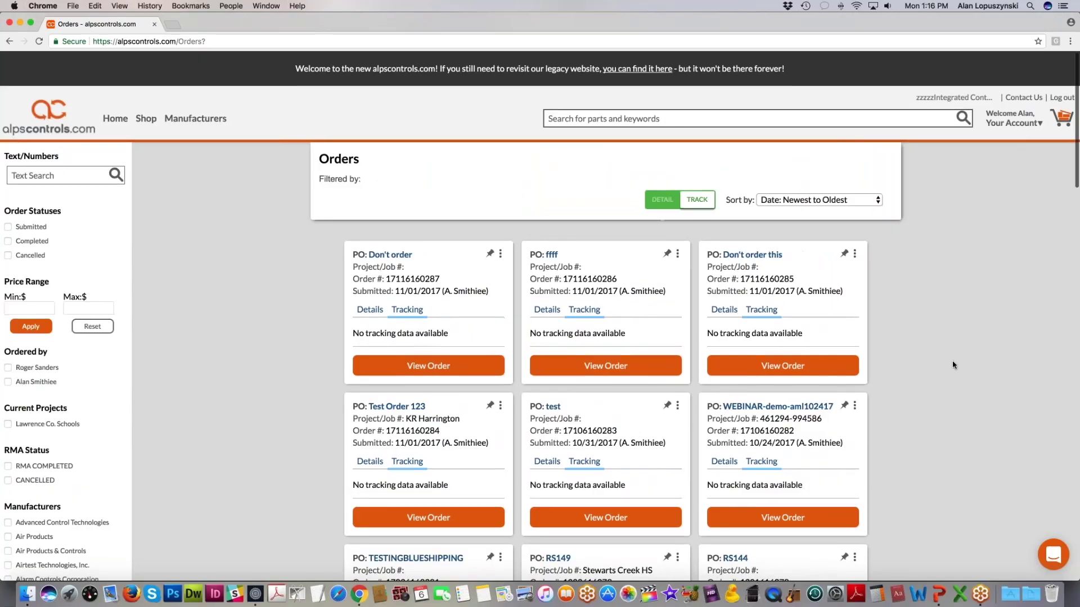
pyautogui.scroll(-5, 953, 365)
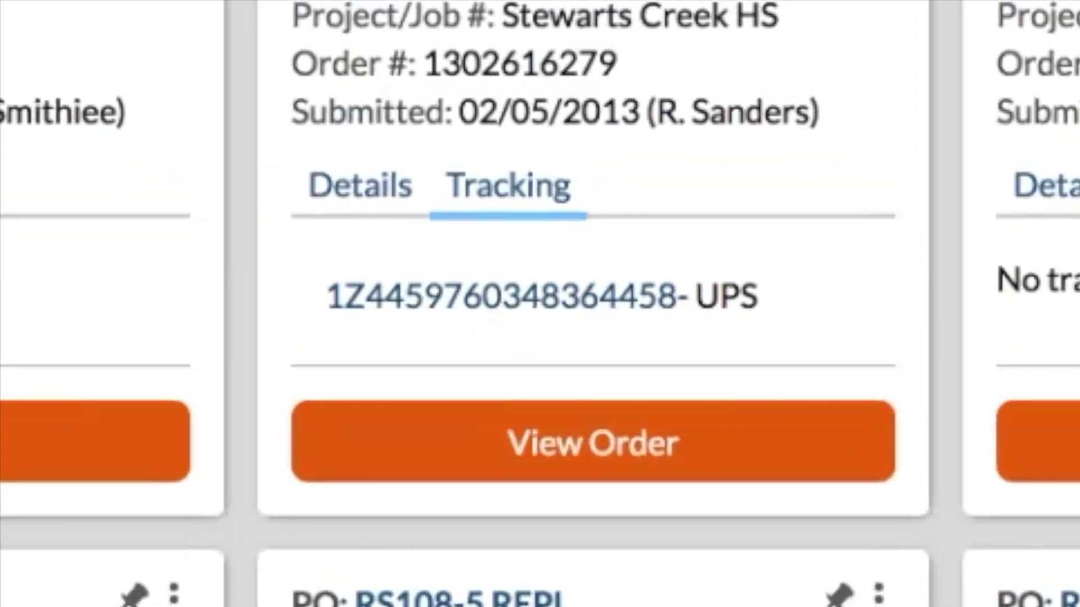
pyautogui.click(498, 326)
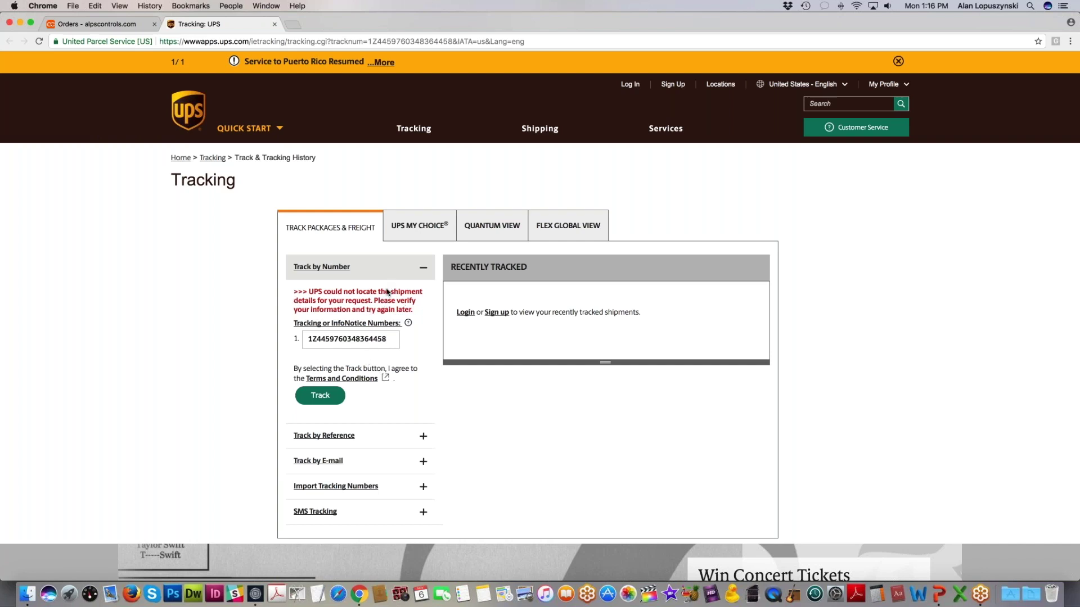
pyautogui.click(275, 25)
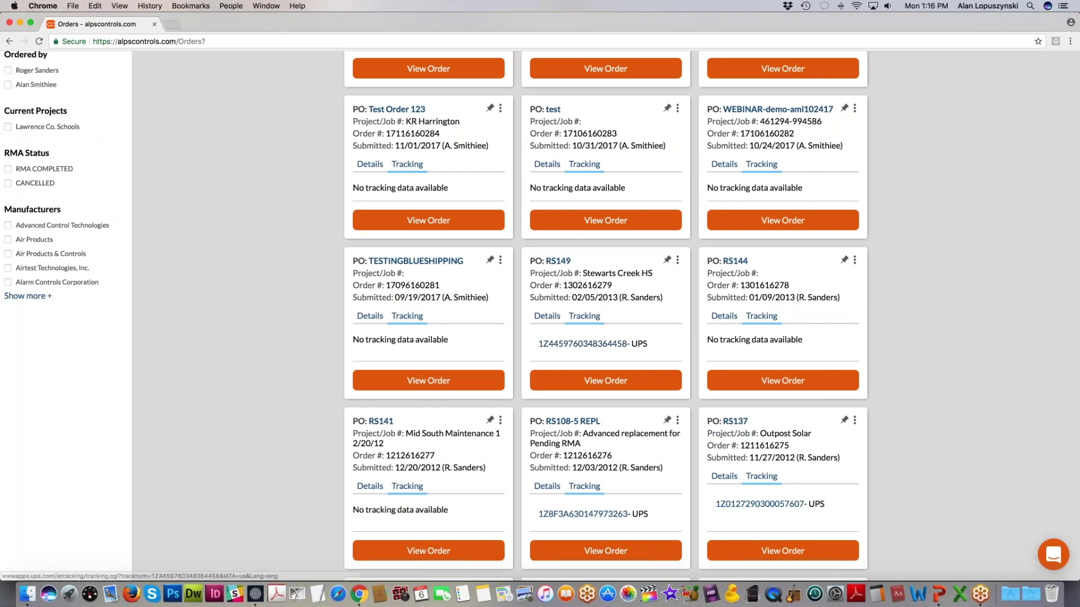
# Step: Check Brady Corporation in the Manufacturers filter, then remove its chip under Filtered by
pyautogui.scroll(8, 129, 291)
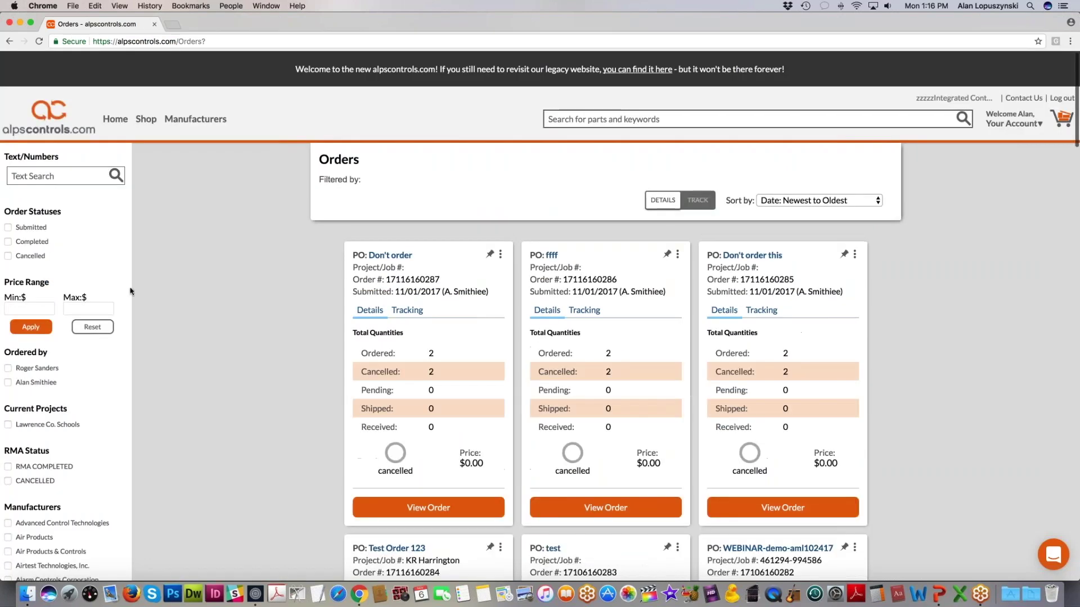
pyautogui.scroll(-2, 225, 305)
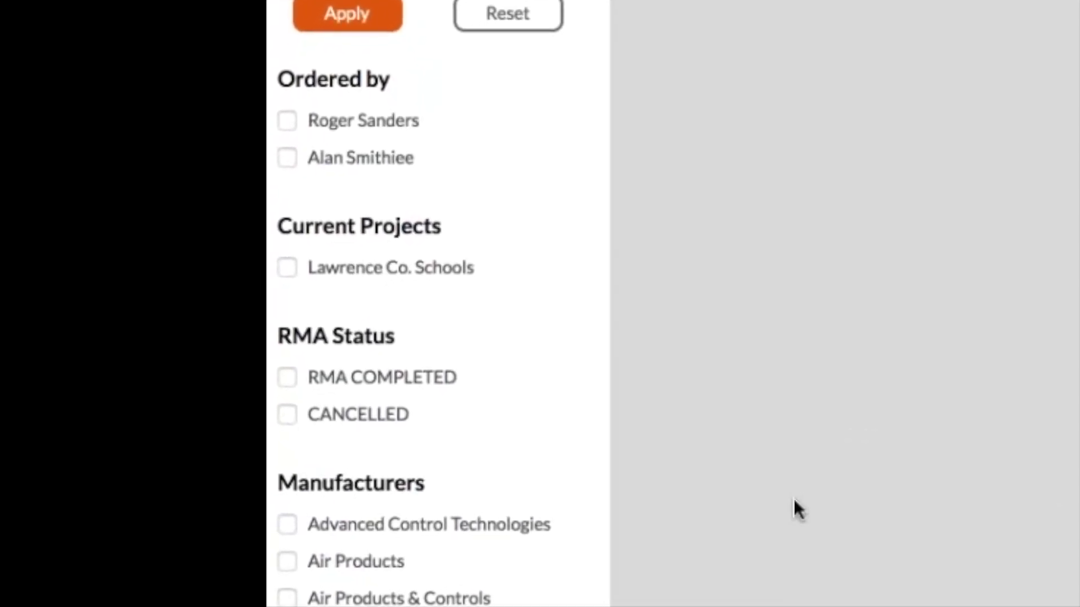
pyautogui.scroll(-5, 799, 498)
pyautogui.scroll(-3, 947, 366)
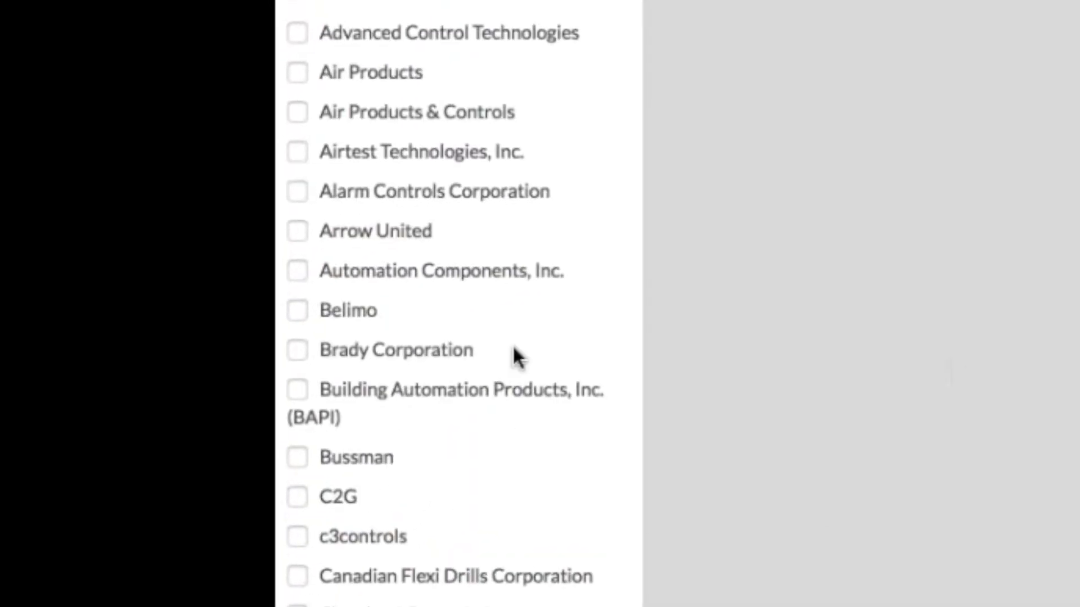
pyautogui.click(304, 350)
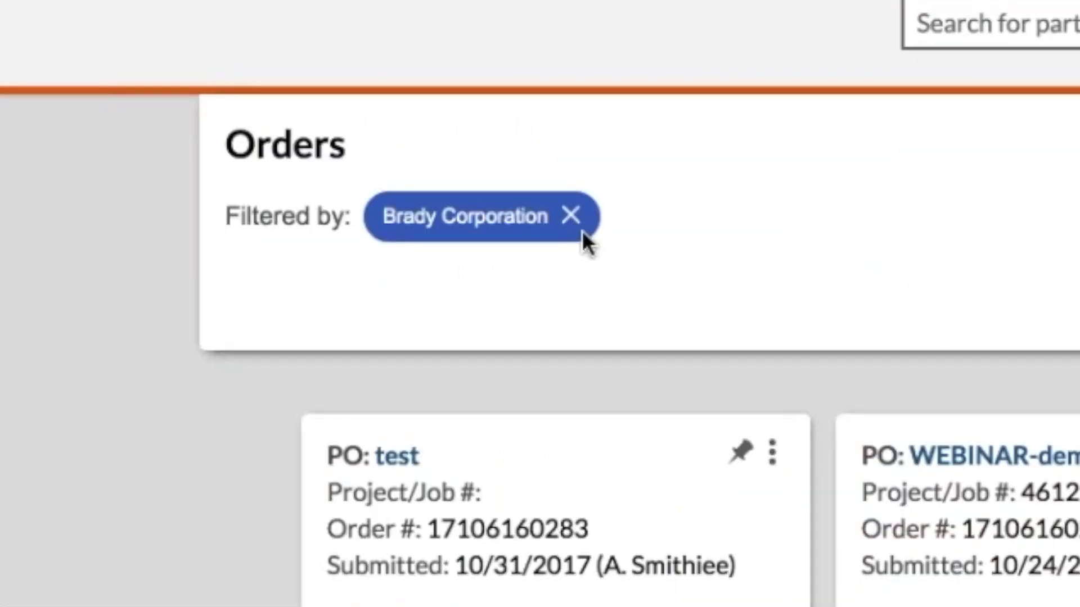
pyautogui.click(573, 222)
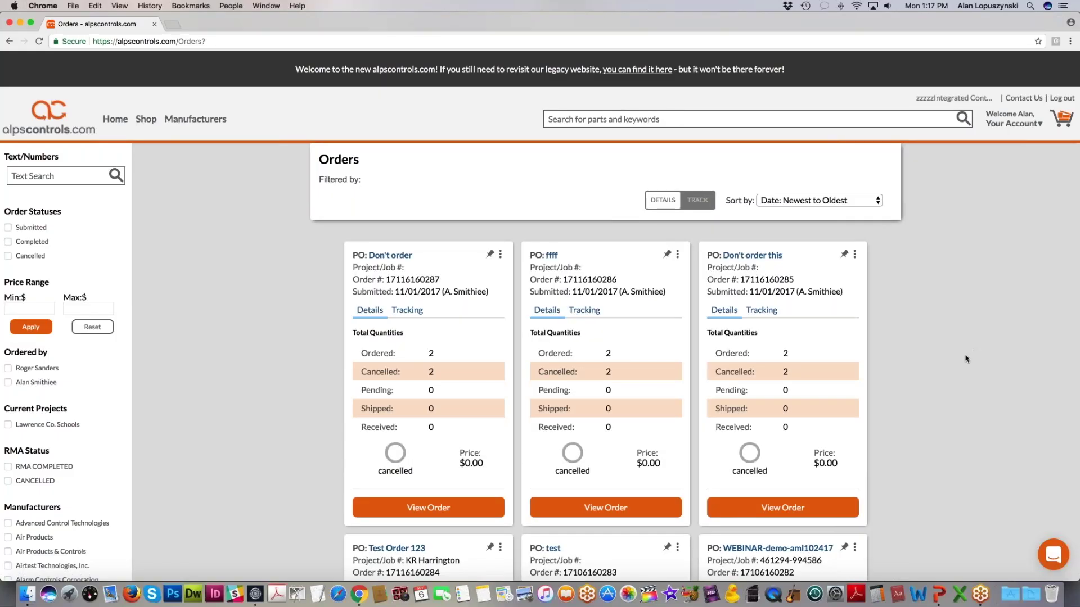
pyautogui.scroll(-7, 966, 359)
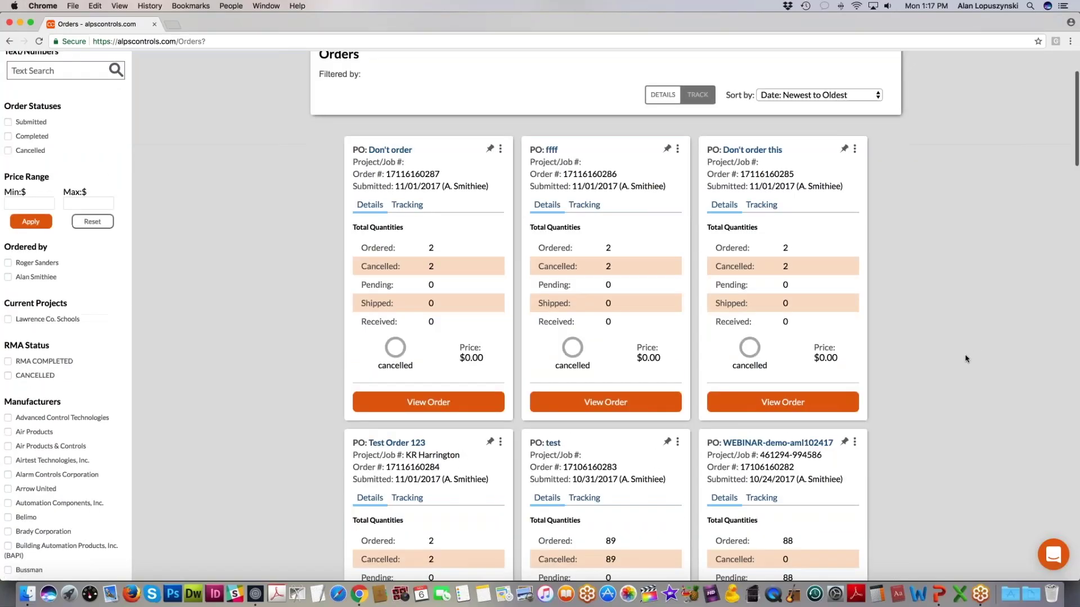
pyautogui.scroll(7, 964, 357)
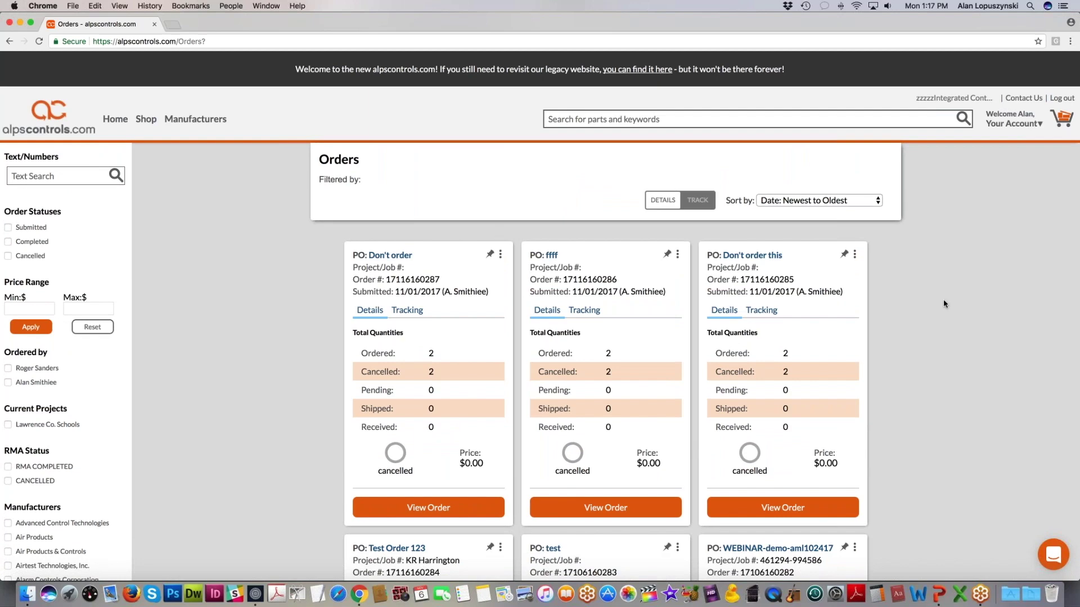
pyautogui.scroll(-6, 943, 303)
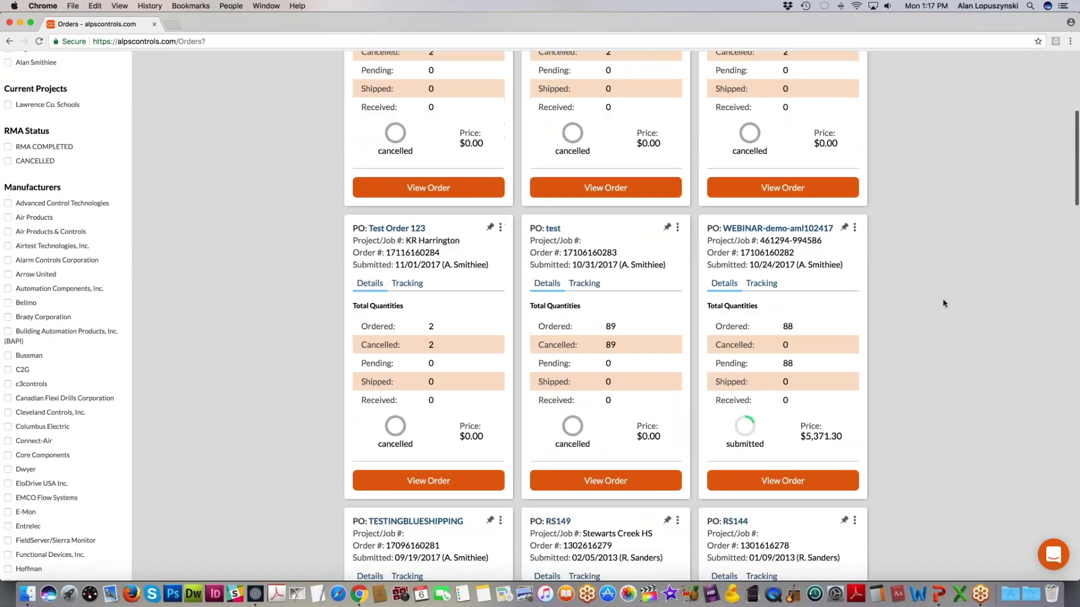
pyautogui.scroll(-1, 943, 304)
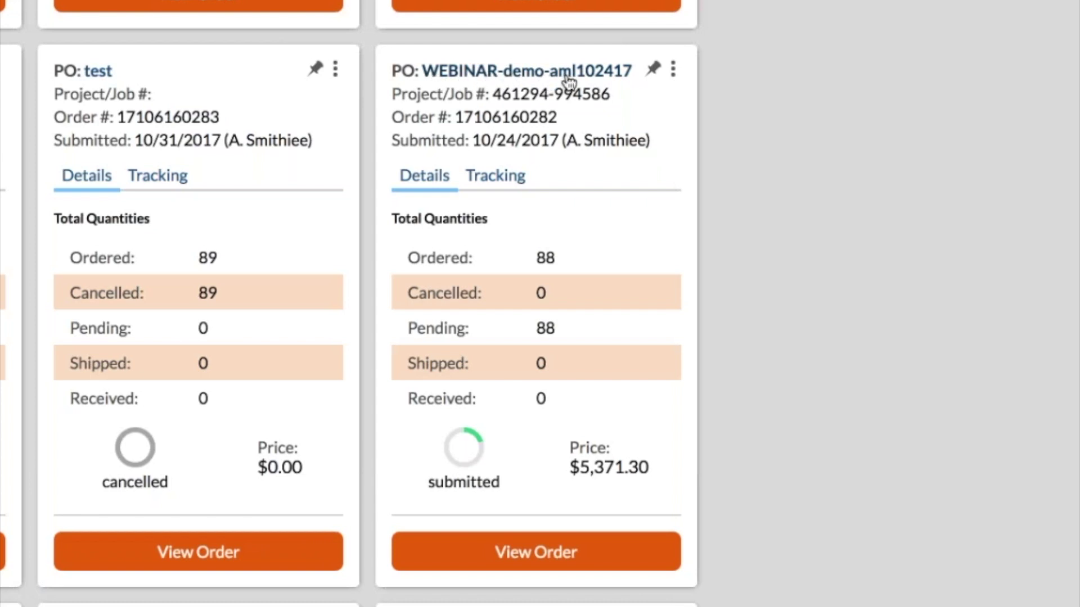
# Step: Open WEBINAR-demo-aml102417 via View Order and review its line items and Product Documents
pyautogui.click(619, 557)
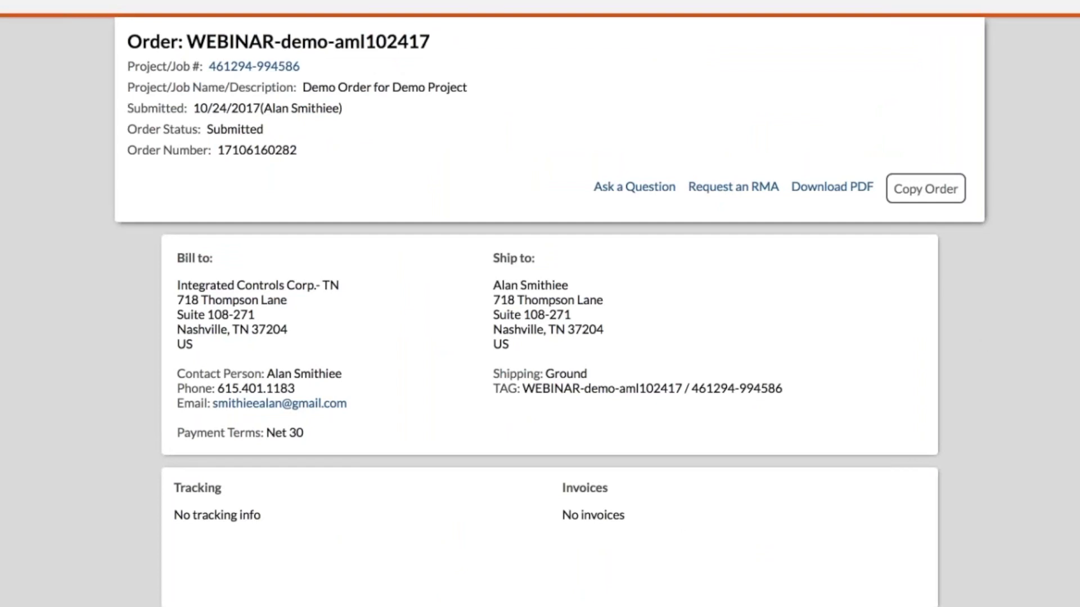
pyautogui.scroll(-4, 436, 438)
pyautogui.scroll(-5, 458, 442)
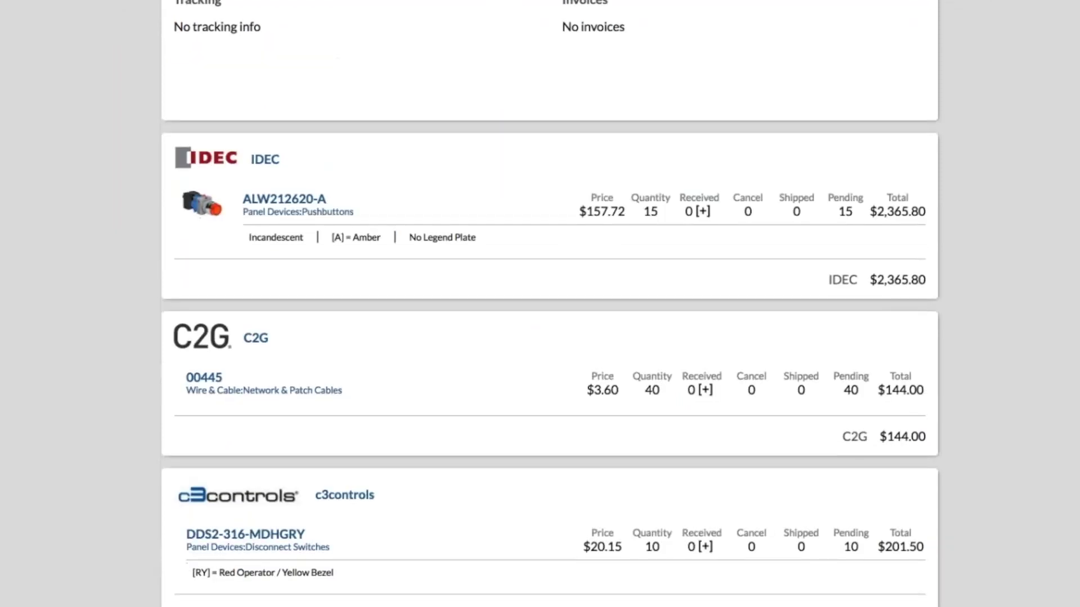
pyautogui.scroll(-2, 258, 381)
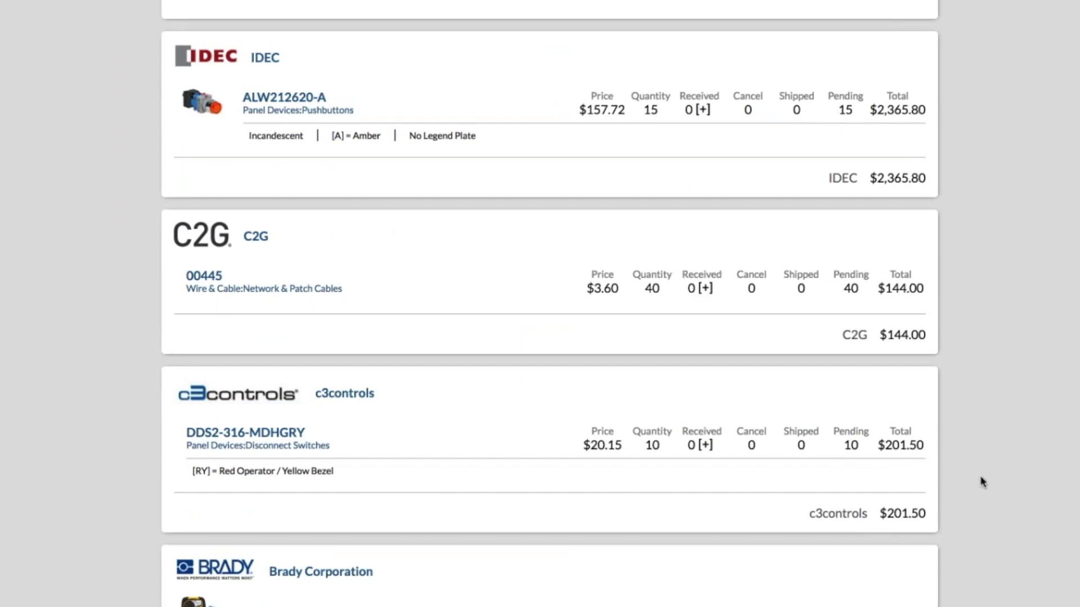
pyautogui.scroll(10, 1041, 497)
pyautogui.scroll(-1, 1041, 500)
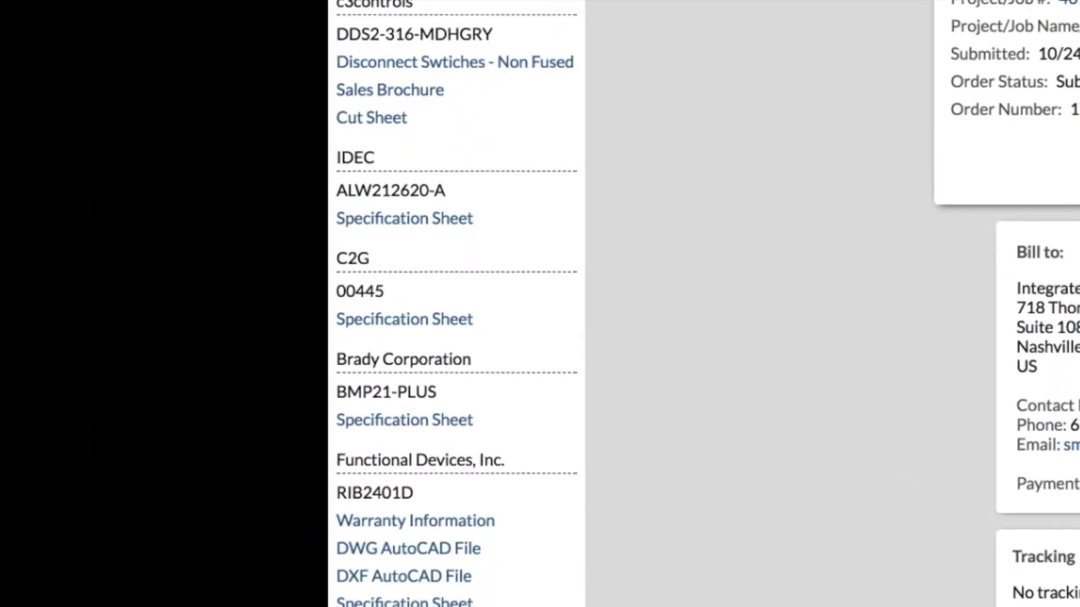
pyautogui.scroll(-5, 876, 529)
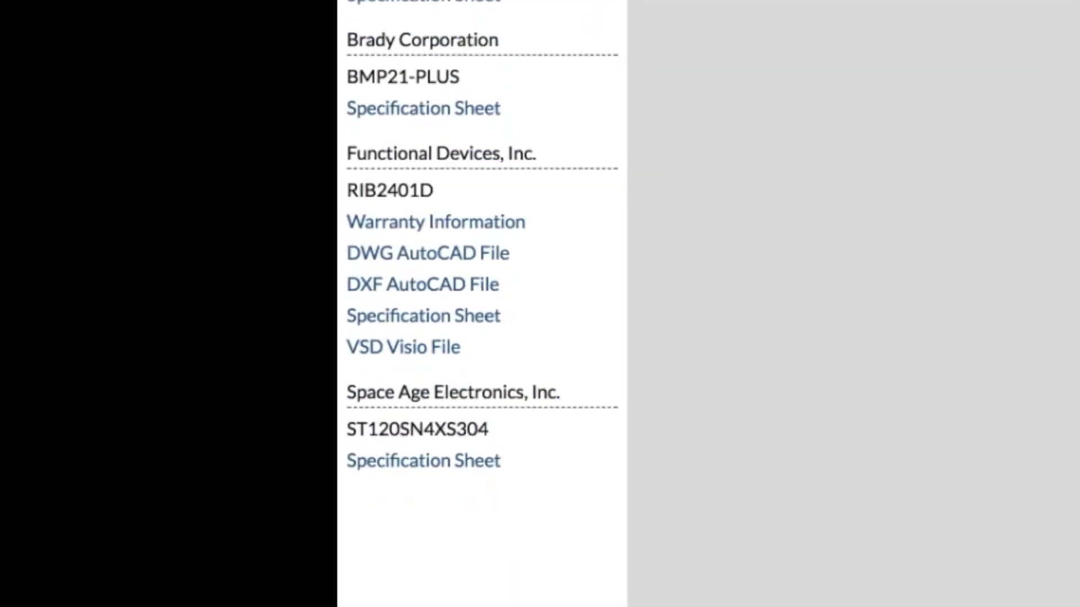
pyautogui.scroll(6, 850, 444)
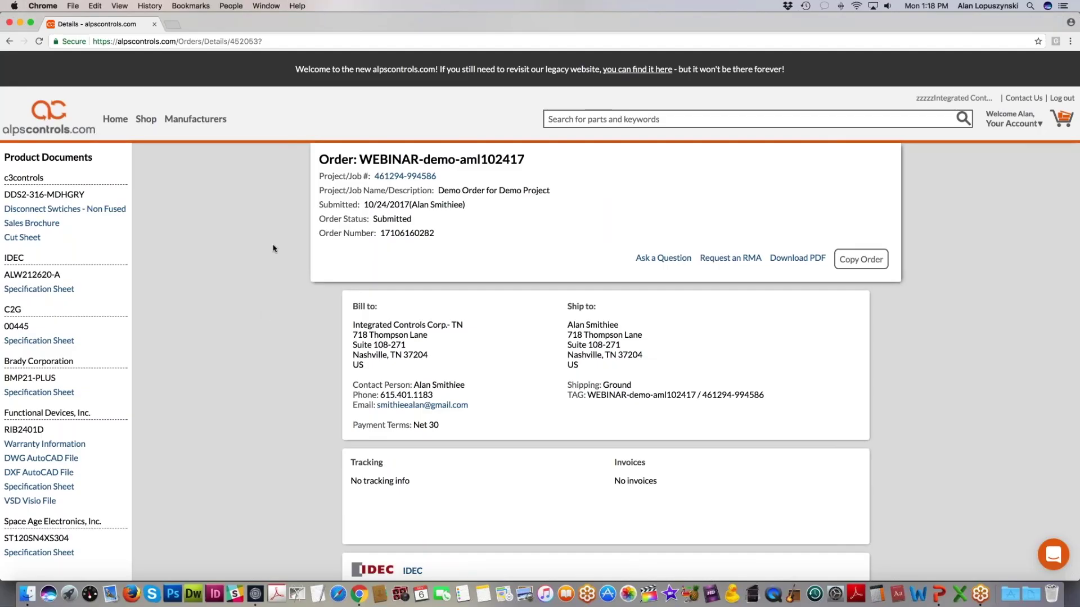
# Step: Go back to the Orders list, briefly reopen WEBINAR-demo-aml102417, then return to Orders
pyautogui.click(9, 41)
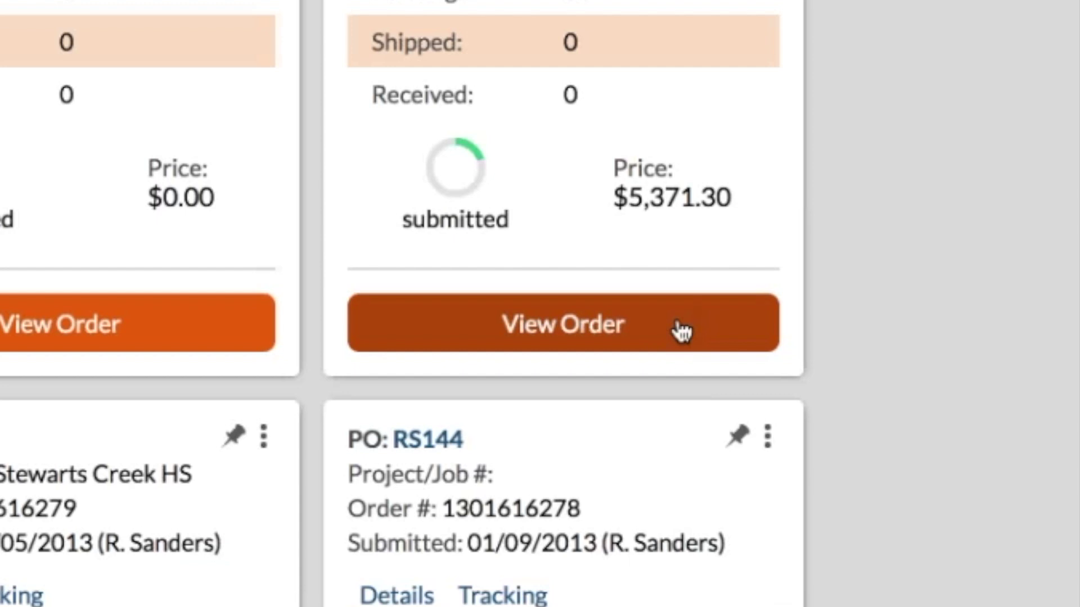
pyautogui.click(682, 332)
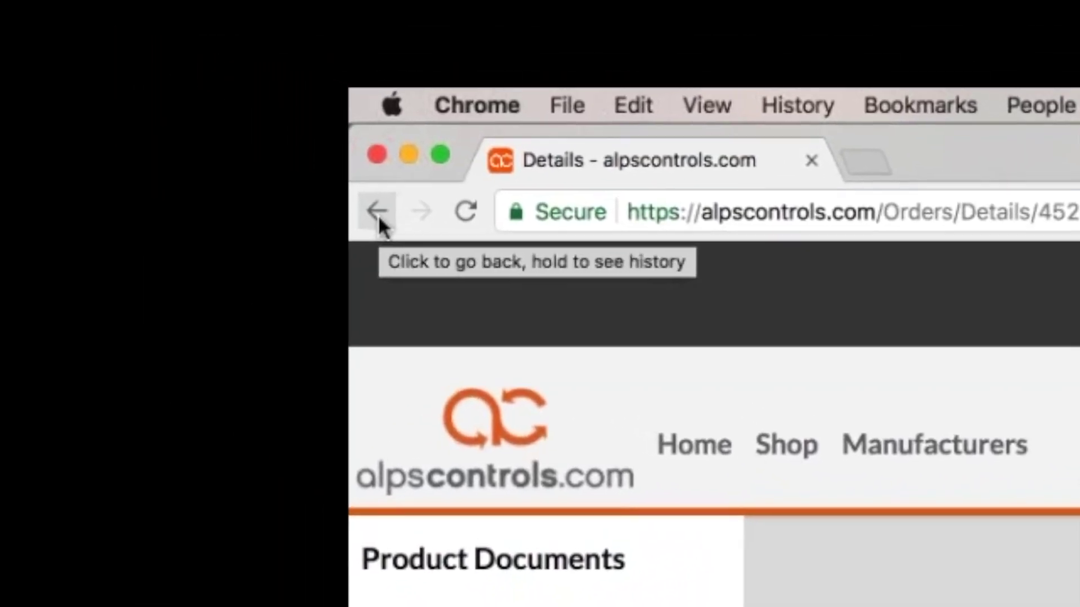
pyautogui.click(377, 214)
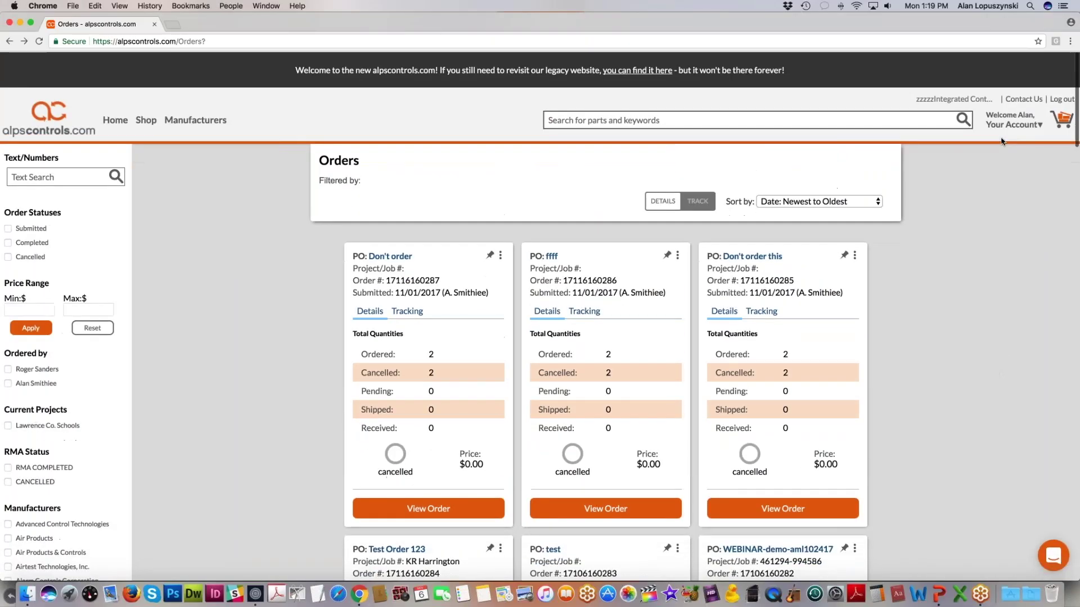
# Step: Open the Lists page from Your Account and expand the 'What's a list?' panel
pyautogui.click(990, 124)
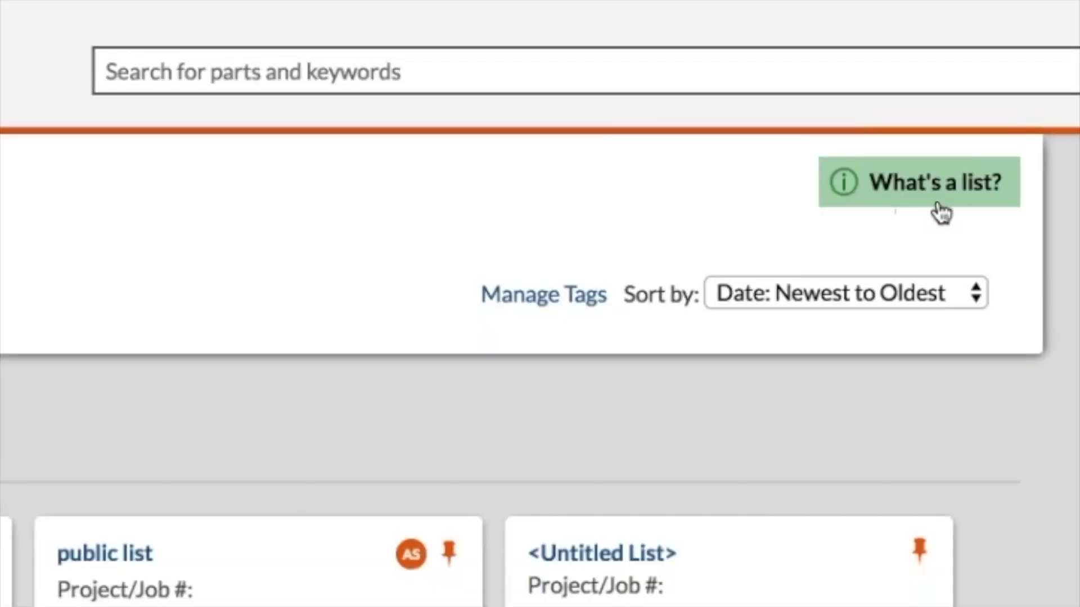
pyautogui.click(912, 200)
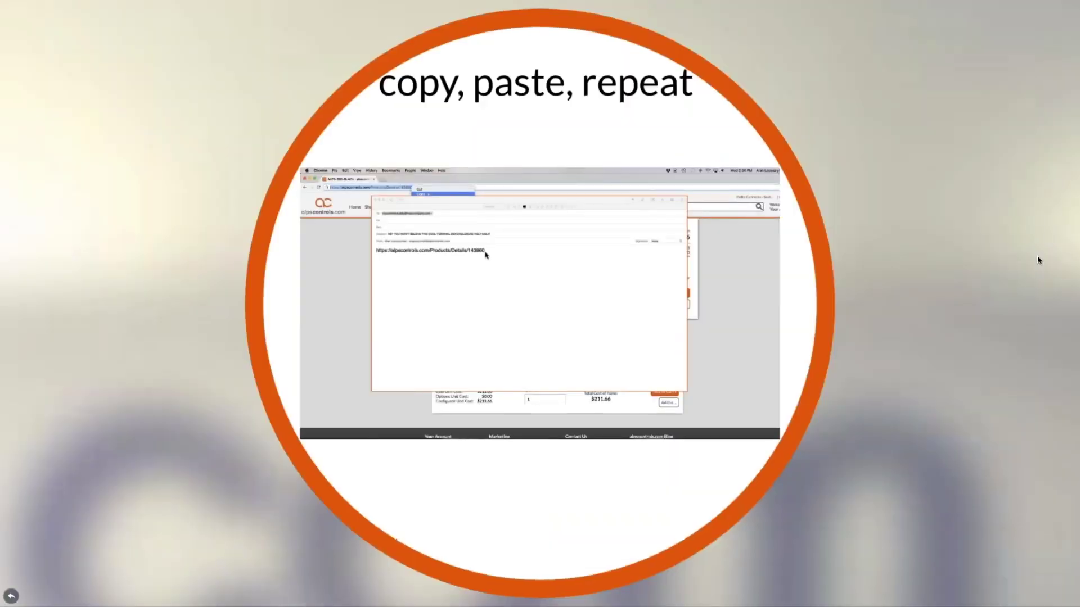
pyautogui.press('Right')
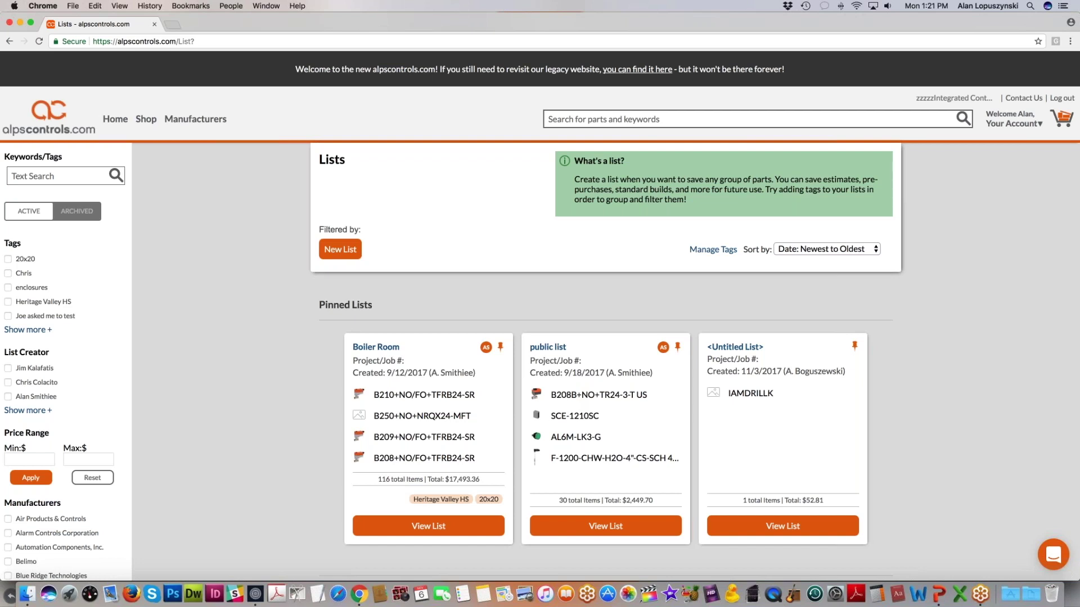
# Step: Close the green 'What's a list?' panel so the three pinned lists show below the header
pyautogui.click(564, 162)
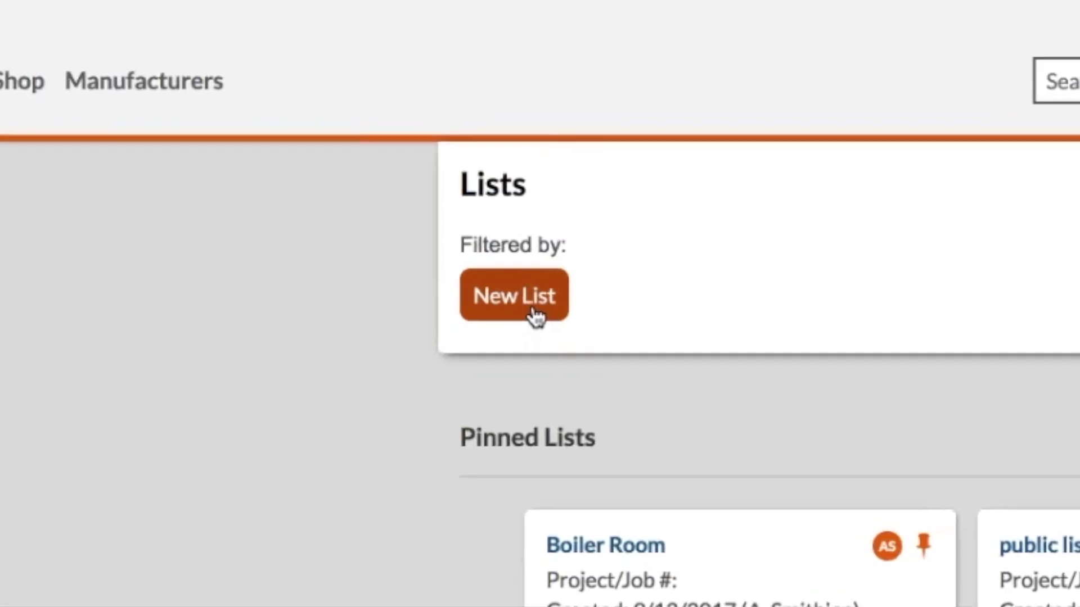
# Step: Create a new list named 'webinar demo list 2' from the suggested 'webinar demo list' name
pyautogui.click(542, 317)
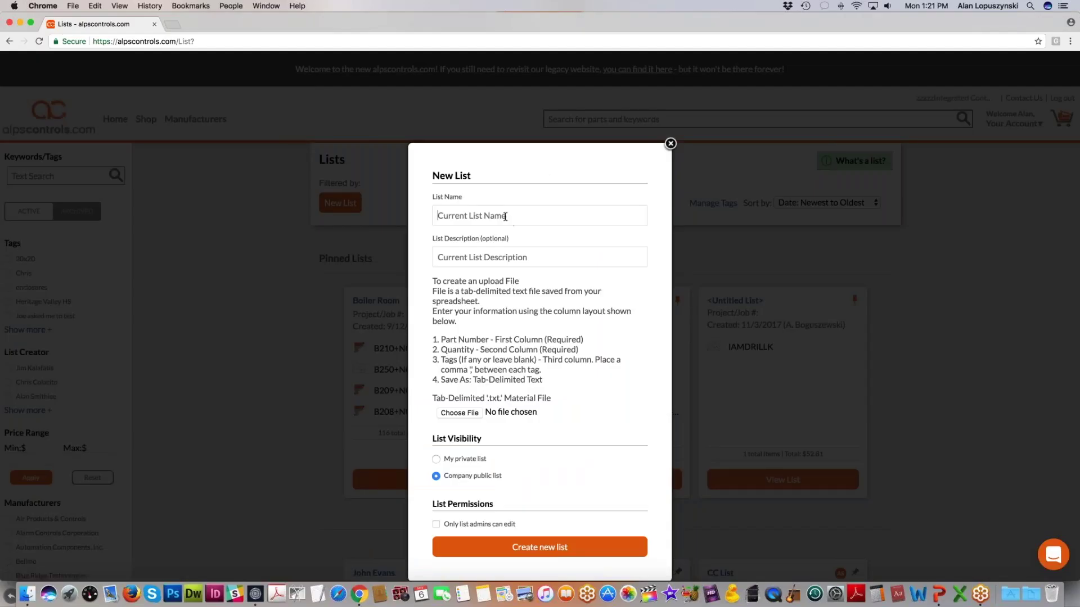
pyautogui.write('webin')
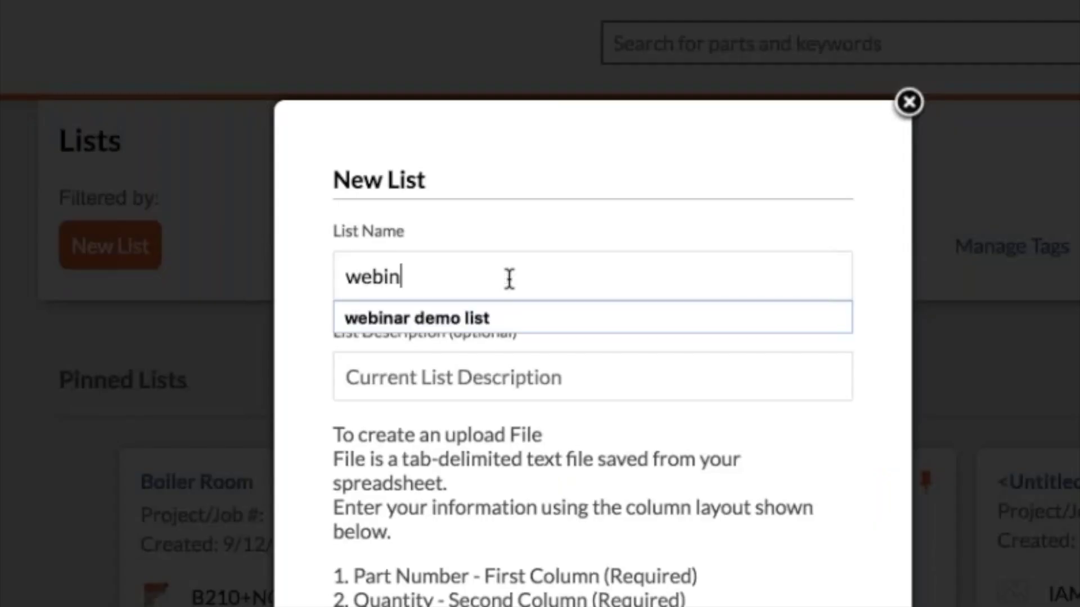
pyautogui.press('Down')
pyautogui.press('Return')
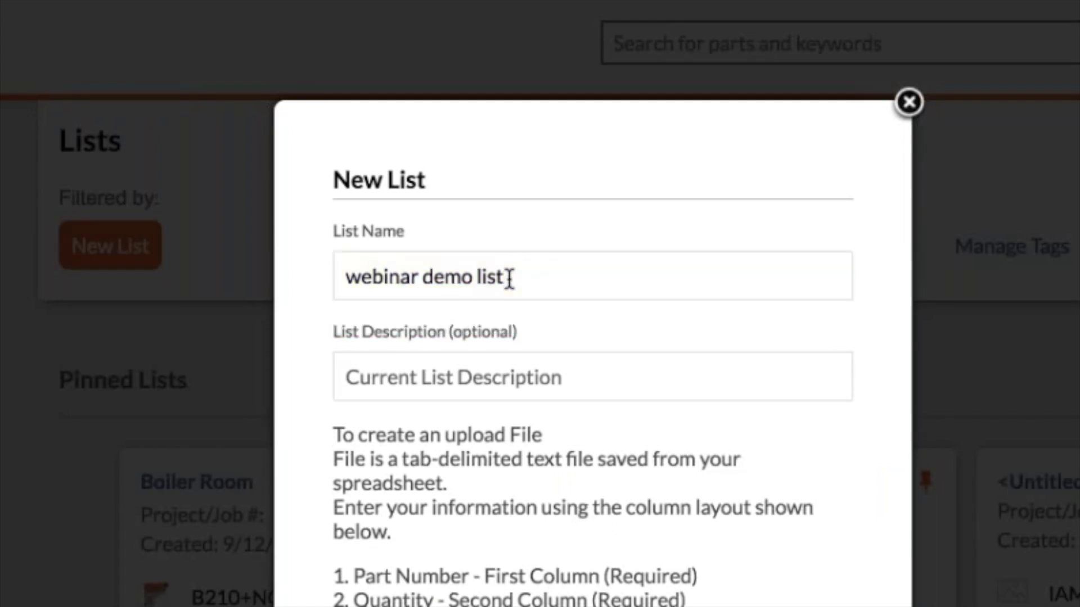
pyautogui.write('2')
pyautogui.scroll(-1, 534, 394)
pyautogui.scroll(-1, 593, 394)
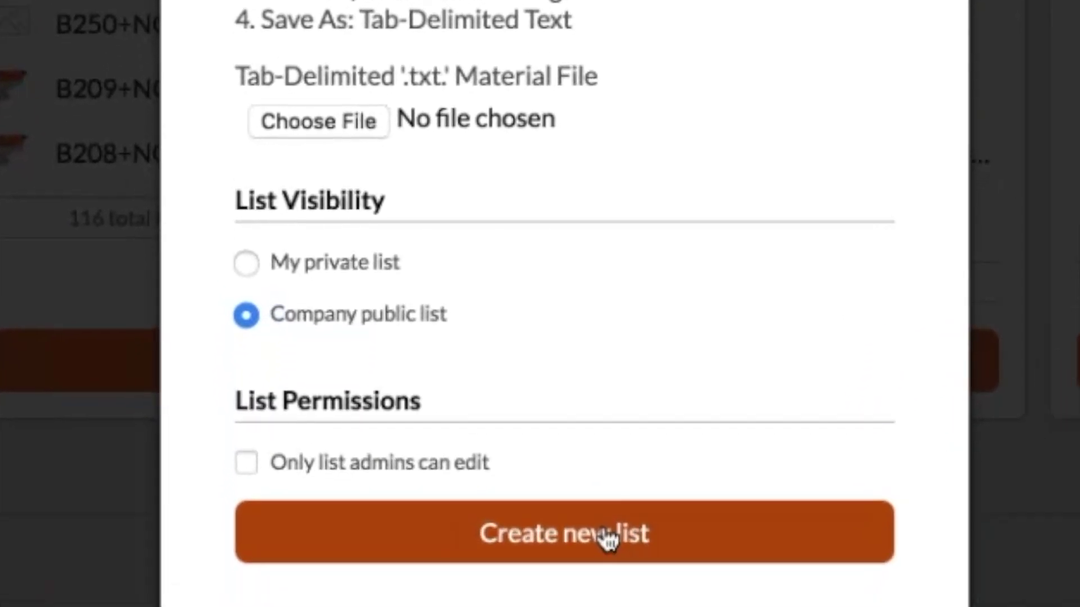
pyautogui.click(620, 494)
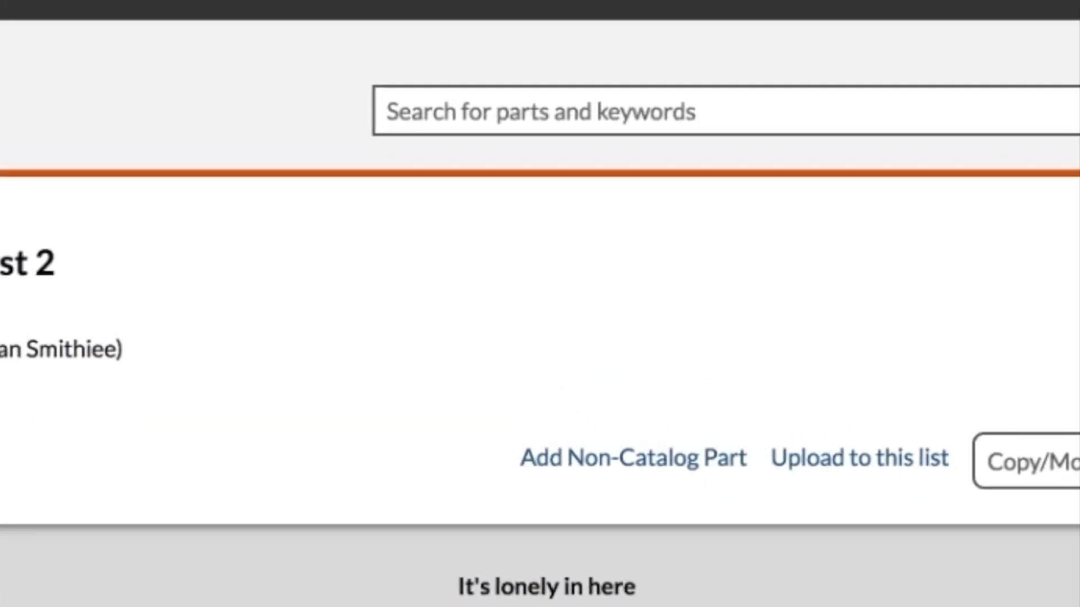
# Step: Search the catalog for 'tr100va', returning 91 parts led by TR100VA001 at $44.70
pyautogui.click(742, 100)
pyautogui.write('t')
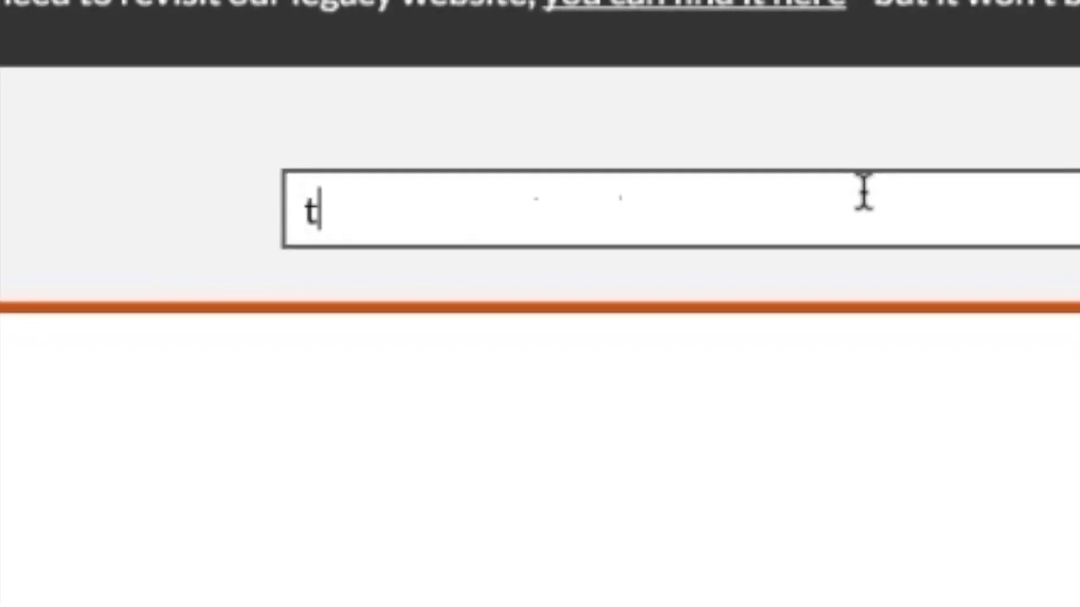
pyautogui.write('r100')
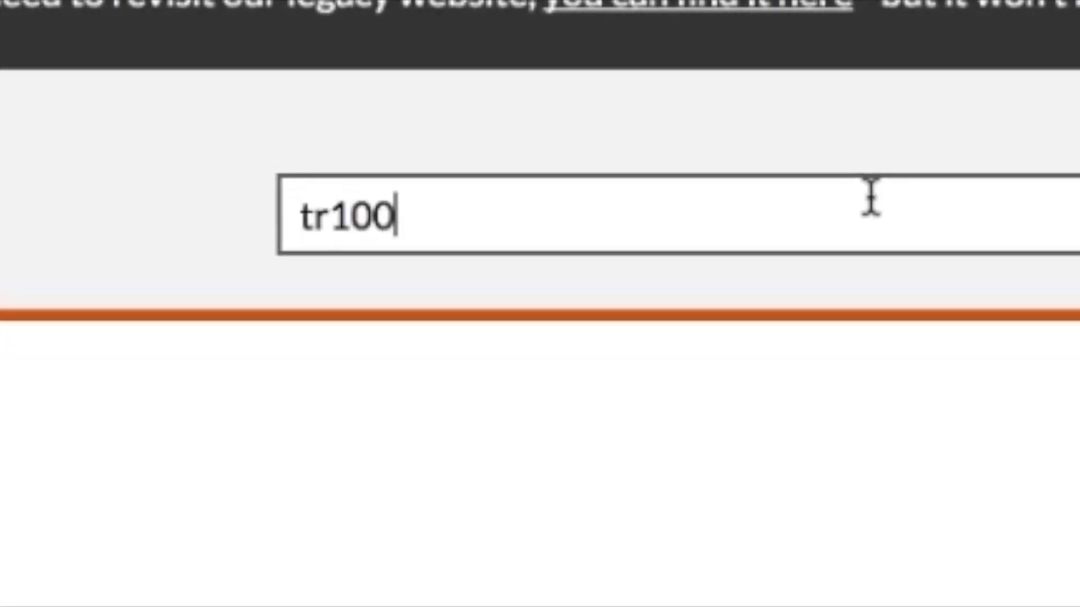
pyautogui.write('va')
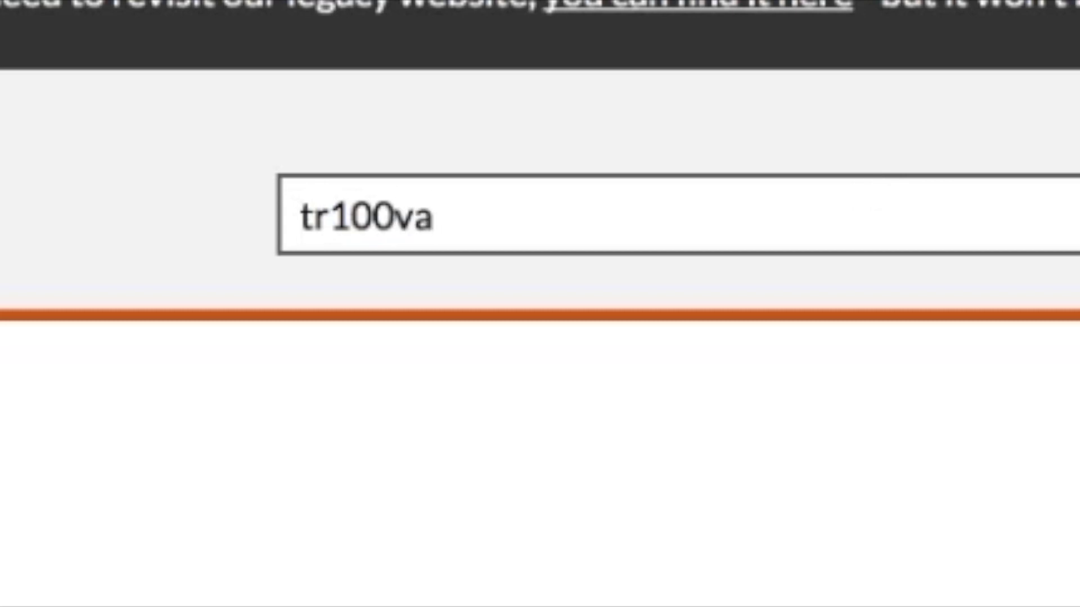
pyautogui.press('Return')
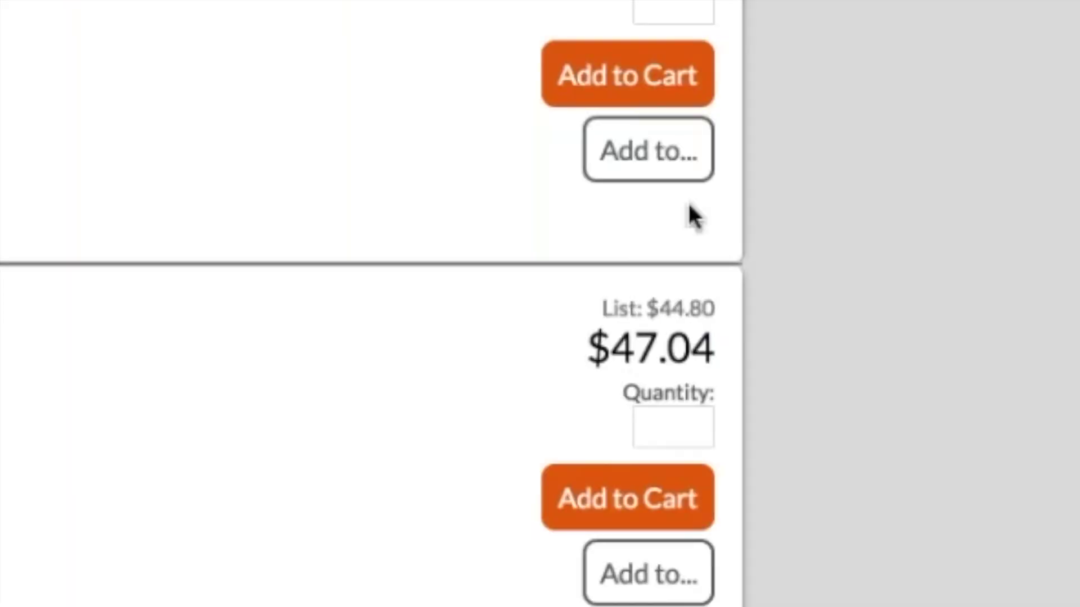
# Step: Add the TR100VA001 result to 'webinar demo list 2' using Add to > List
pyautogui.click(931, 288)
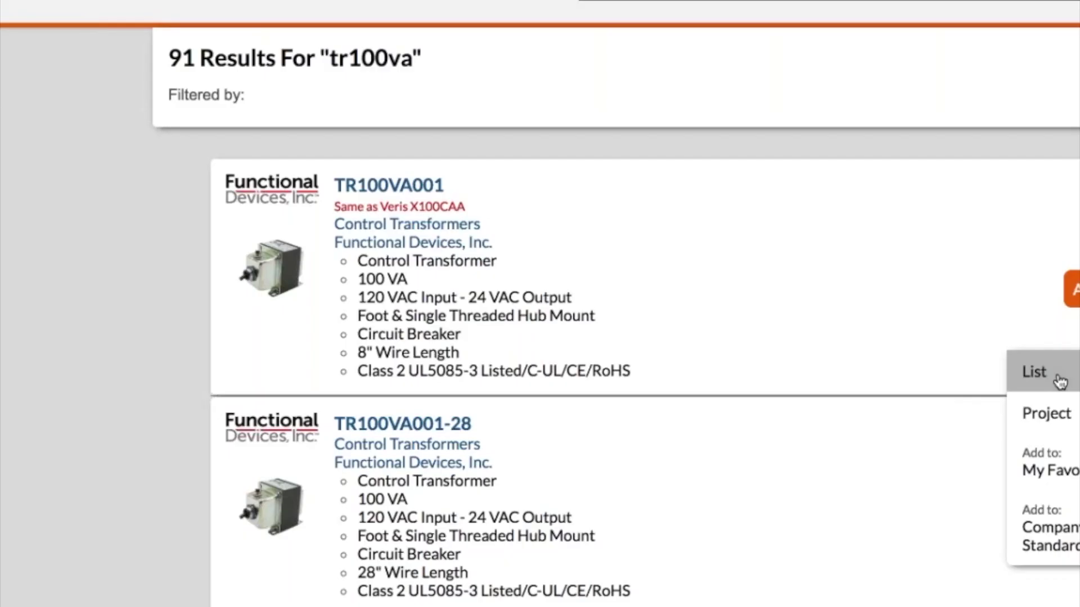
pyautogui.click(534, 237)
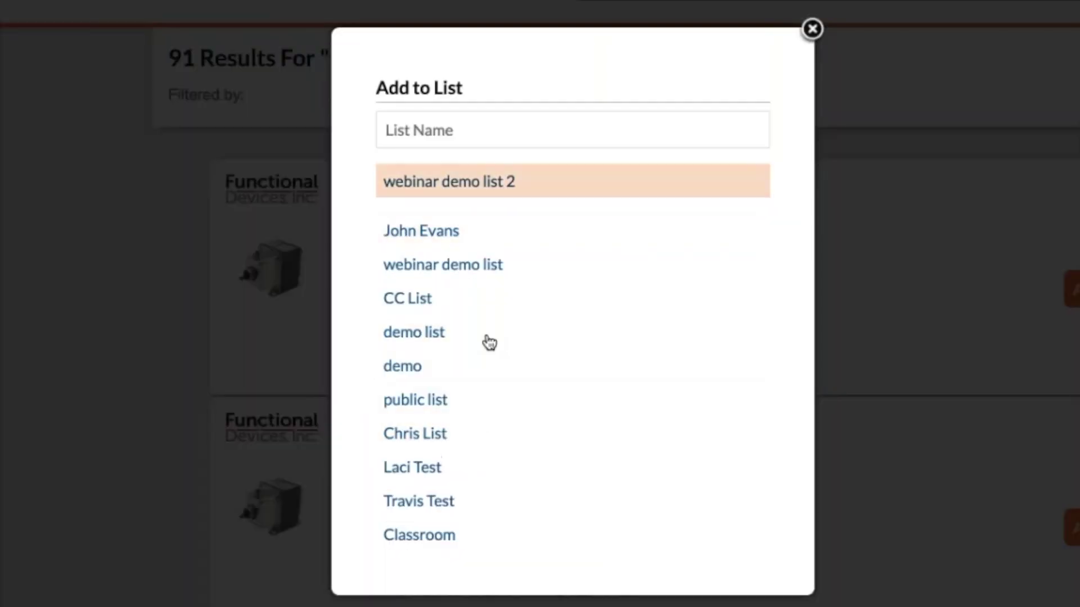
pyautogui.scroll(-8, 489, 417)
pyautogui.scroll(8, 491, 417)
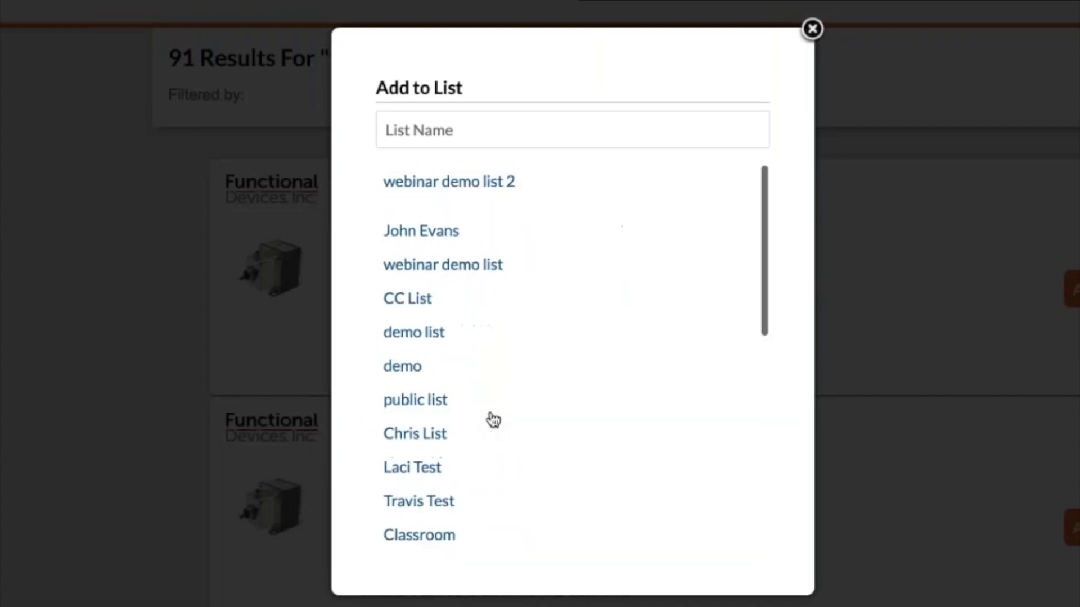
pyautogui.scroll(-8, 492, 420)
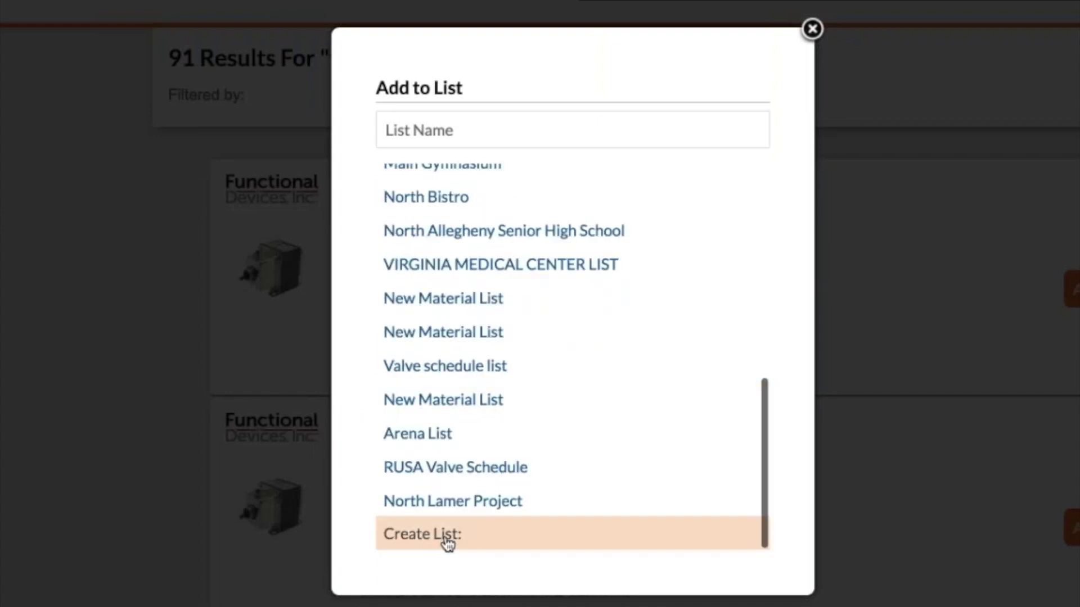
pyautogui.scroll(8, 600, 366)
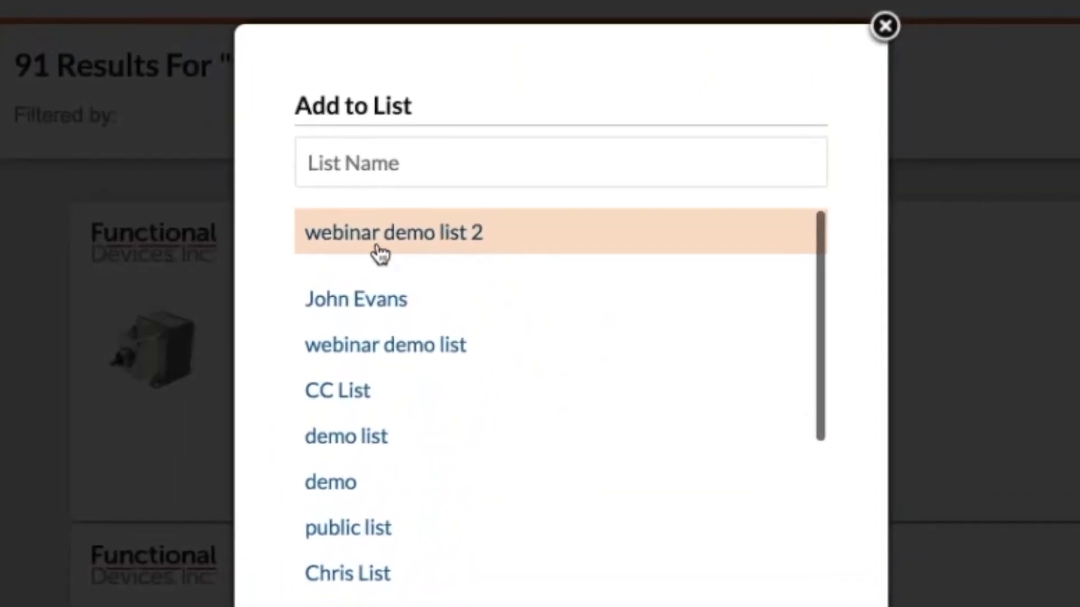
pyautogui.click(465, 247)
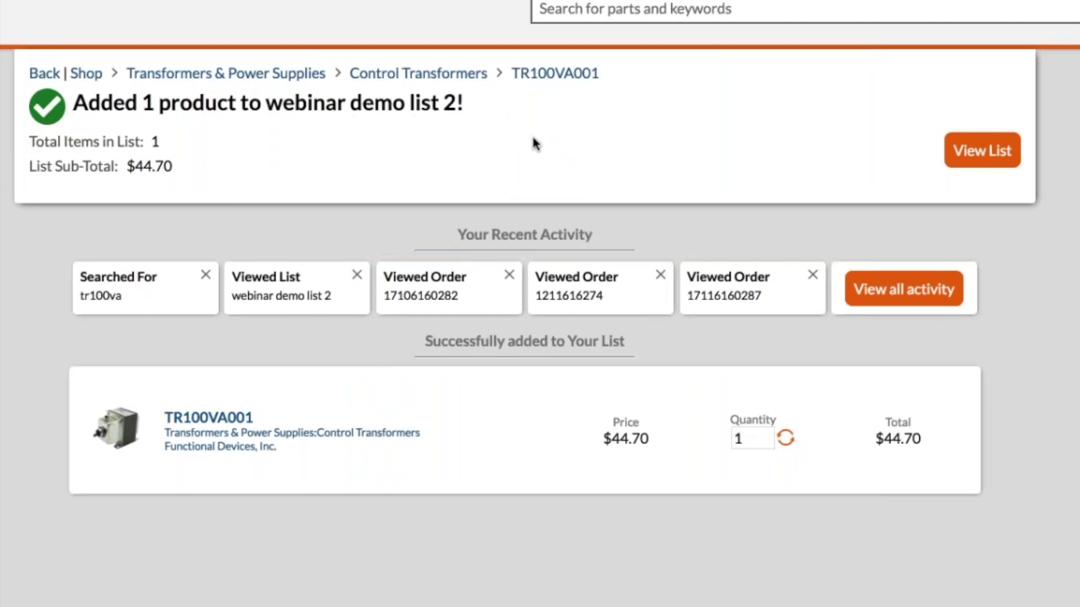
# Step: Open Your Account > Lists and scroll through the saved list cards
pyautogui.moveTo(1012, 123)
pyautogui.click(947, 193)
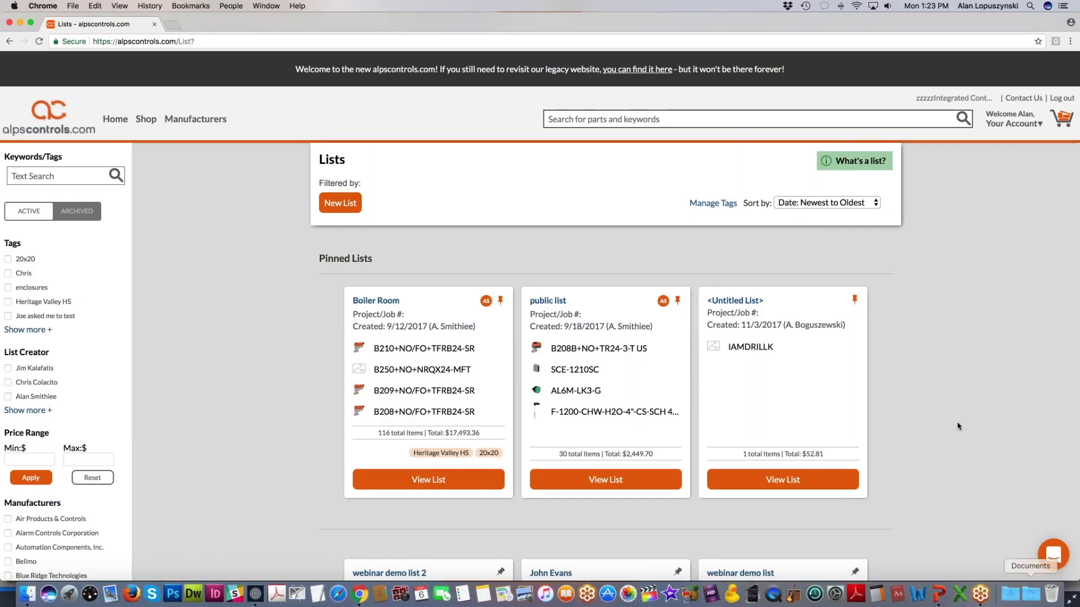
pyautogui.scroll(-10, 959, 426)
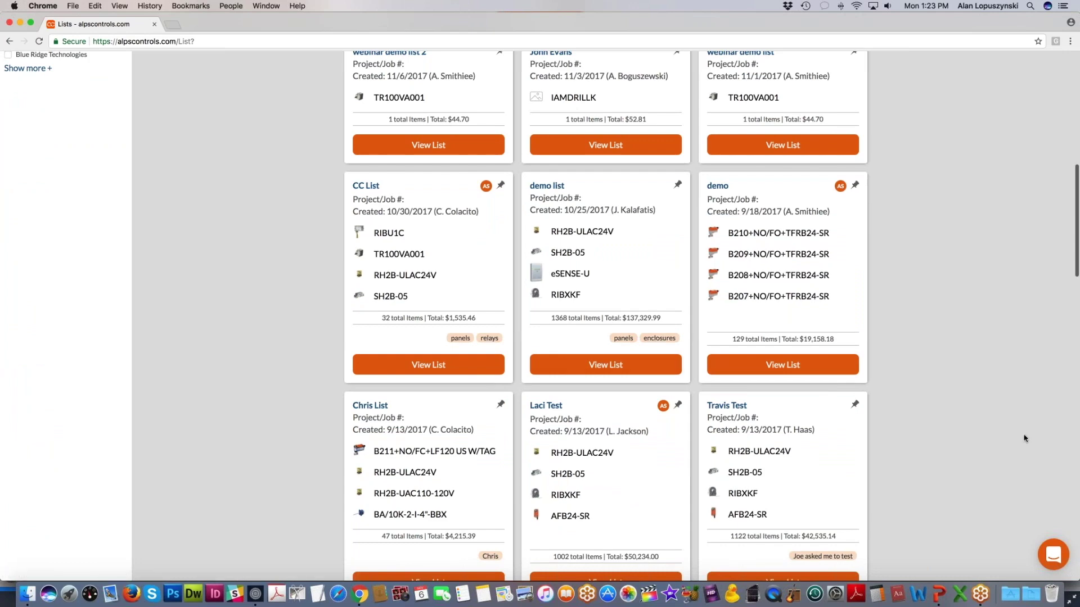
pyautogui.scroll(6, 1023, 438)
pyautogui.scroll(1, 1024, 438)
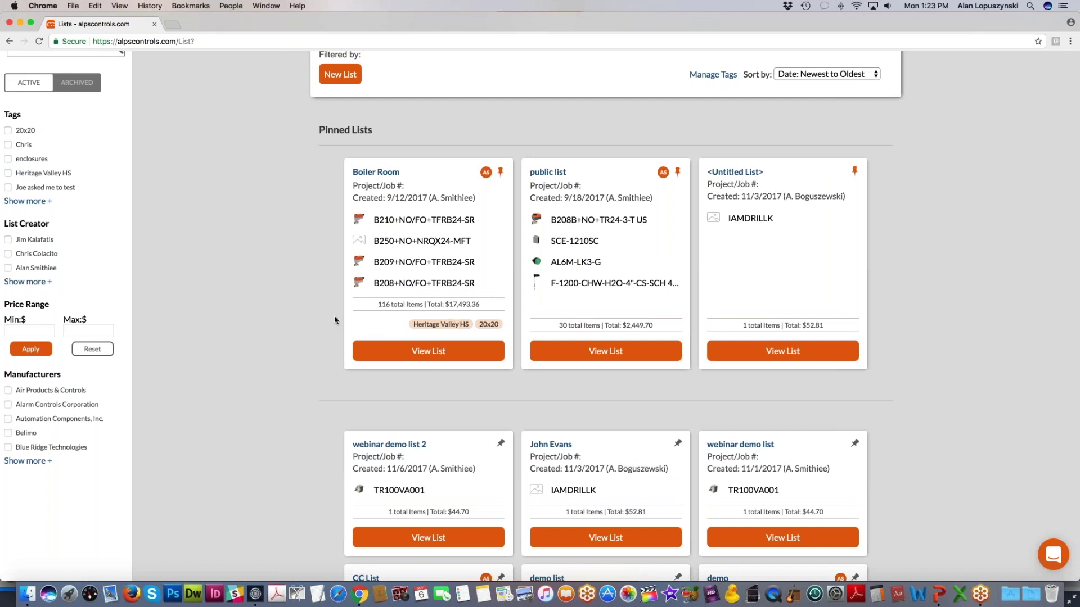
pyautogui.click(31, 201)
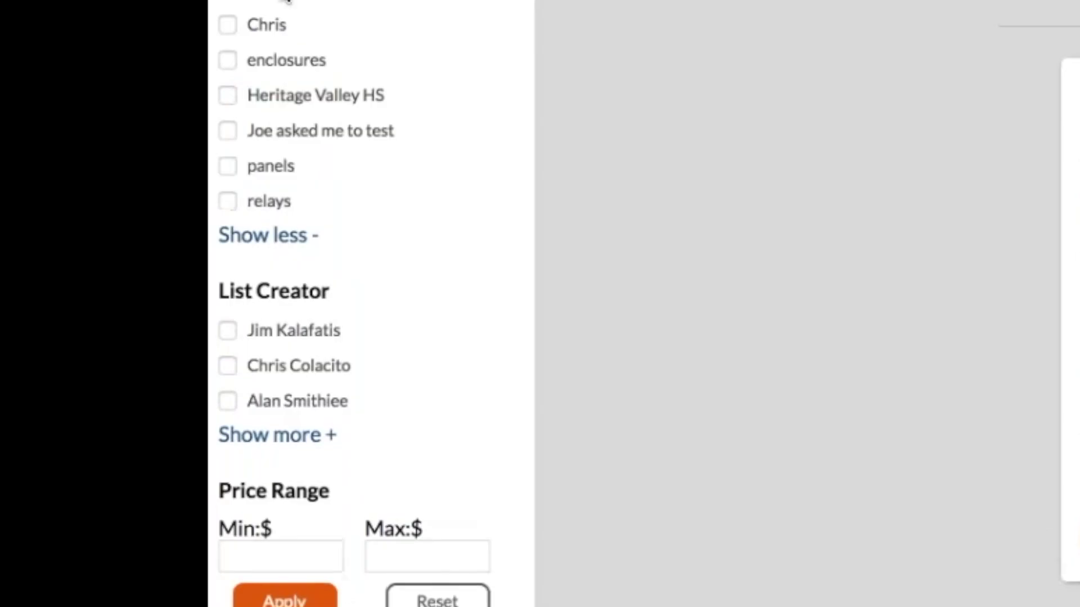
pyautogui.scroll(6, 774, 456)
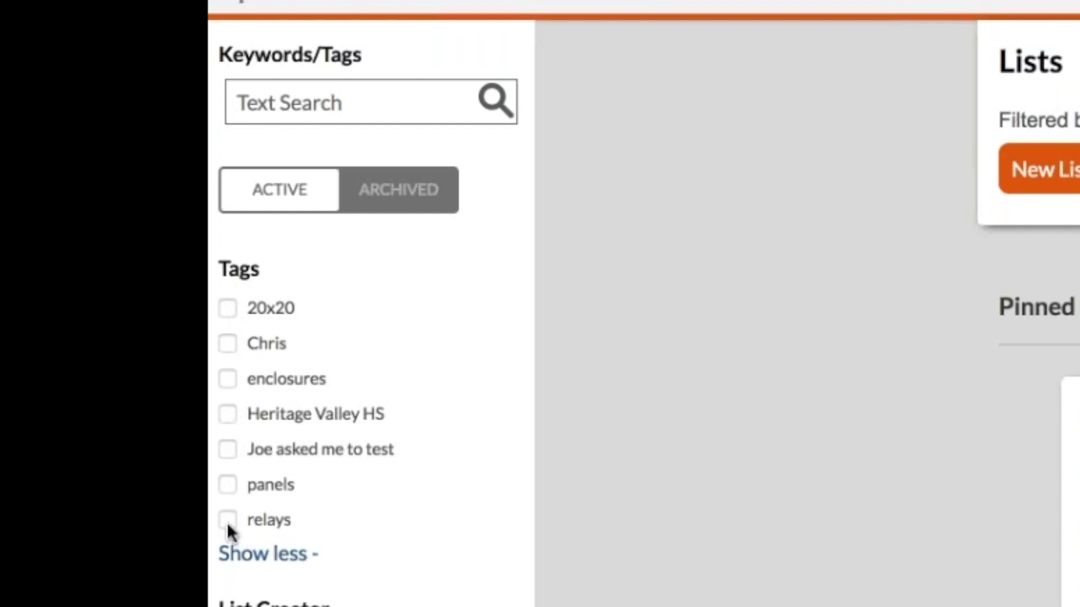
pyautogui.click(228, 484)
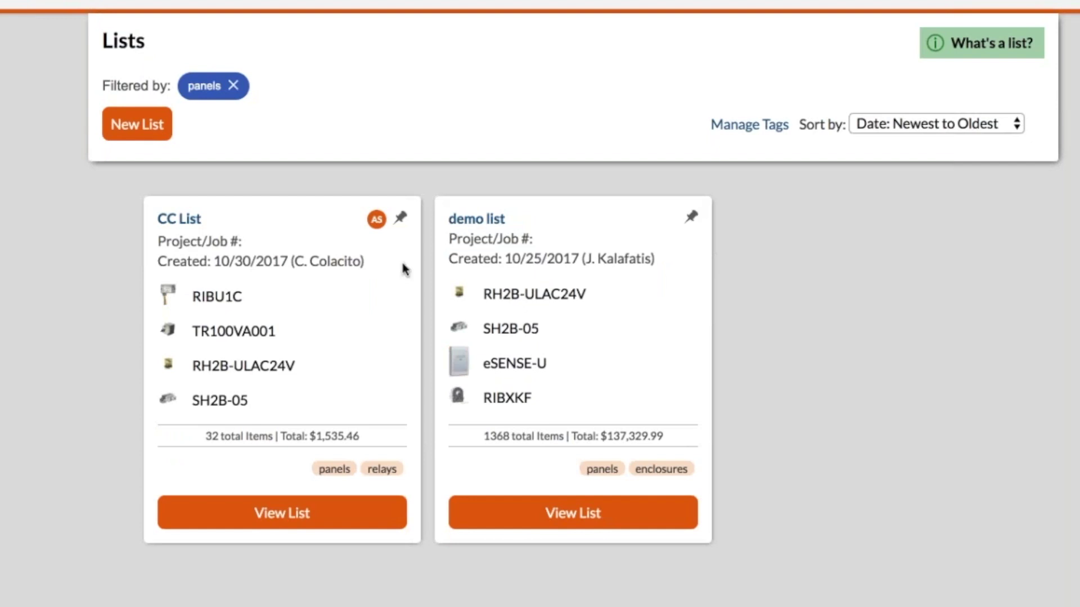
pyautogui.click(233, 86)
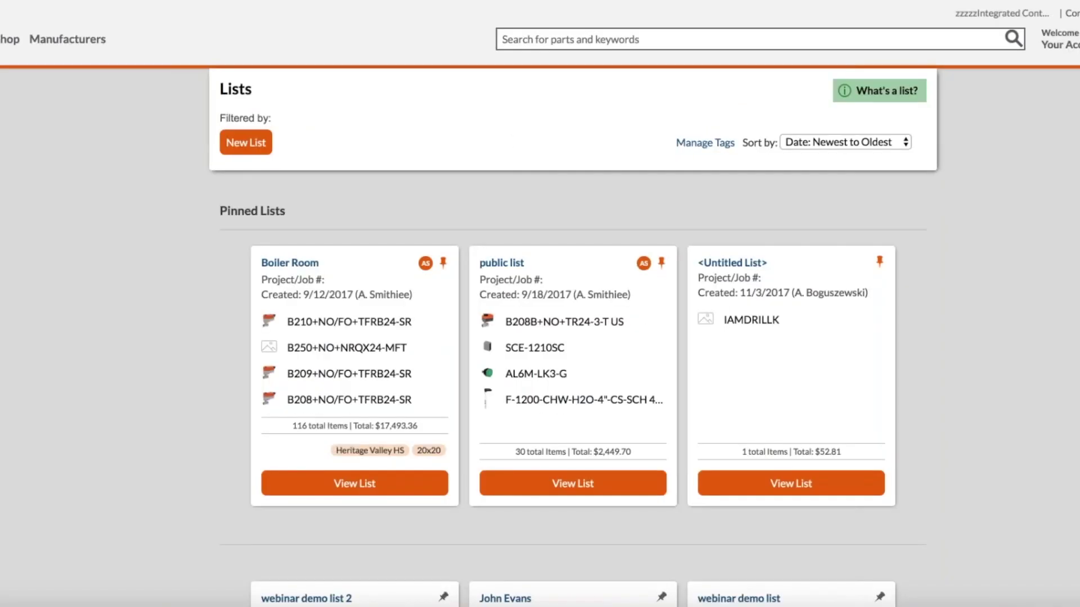
pyautogui.scroll(-2, 737, 316)
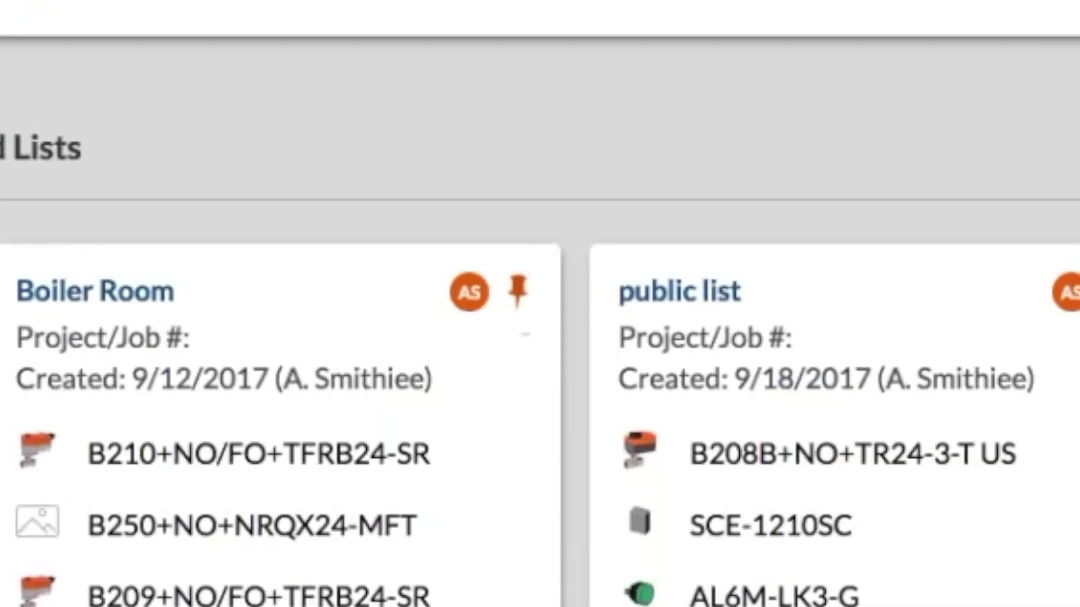
pyautogui.click(443, 154)
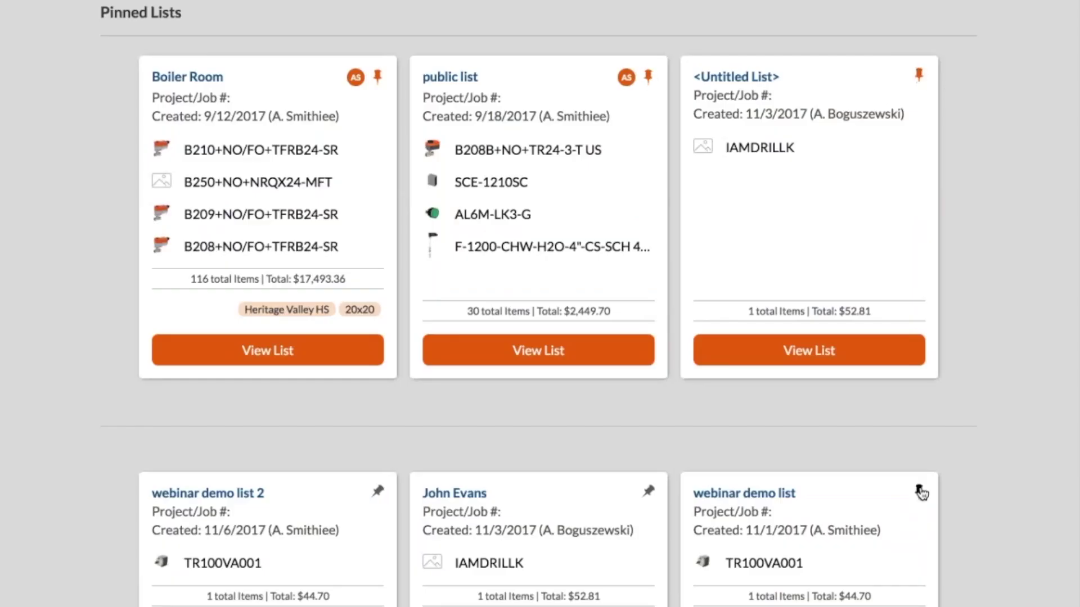
pyautogui.click(647, 491)
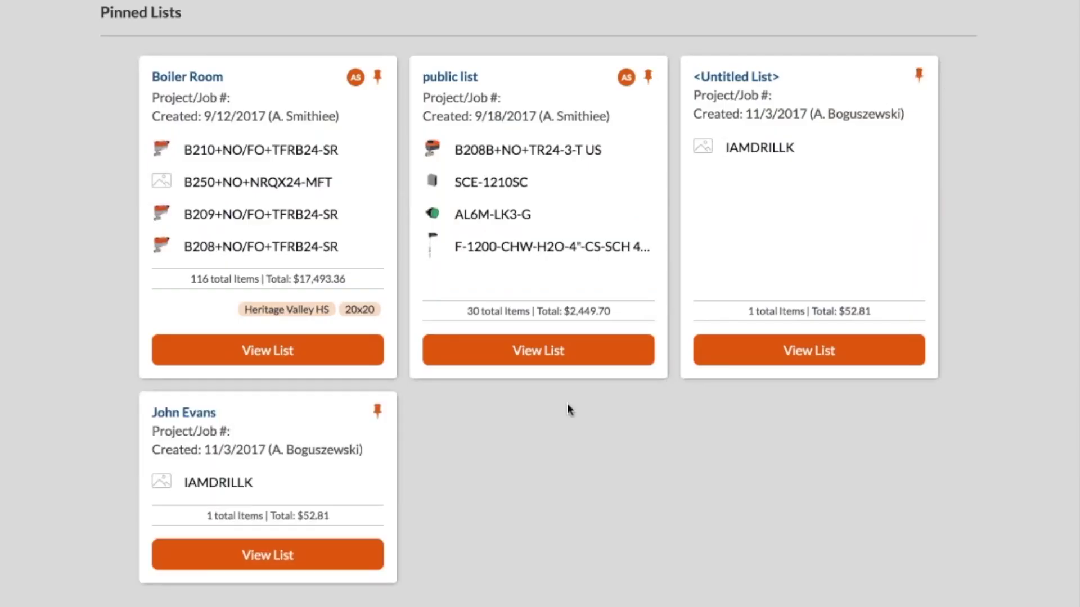
pyautogui.click(377, 411)
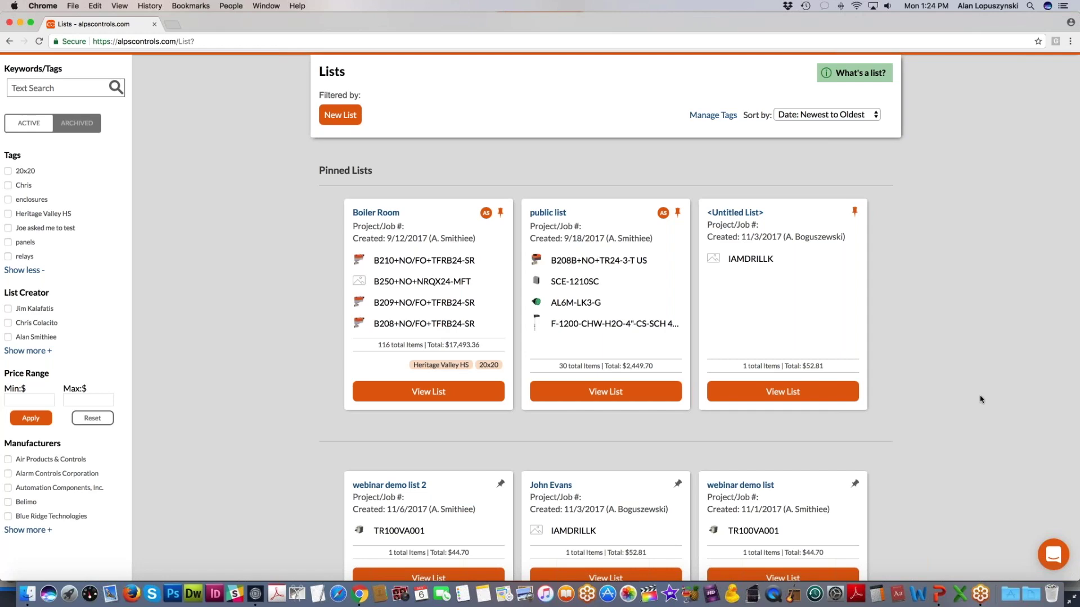
pyautogui.scroll(3, 980, 399)
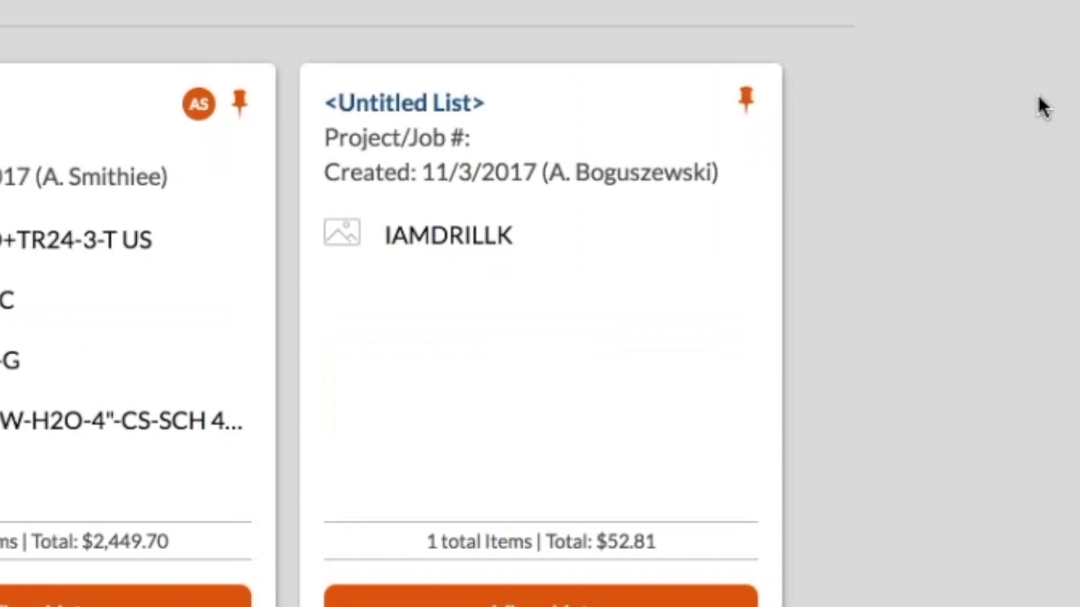
pyautogui.scroll(-5, 957, 301)
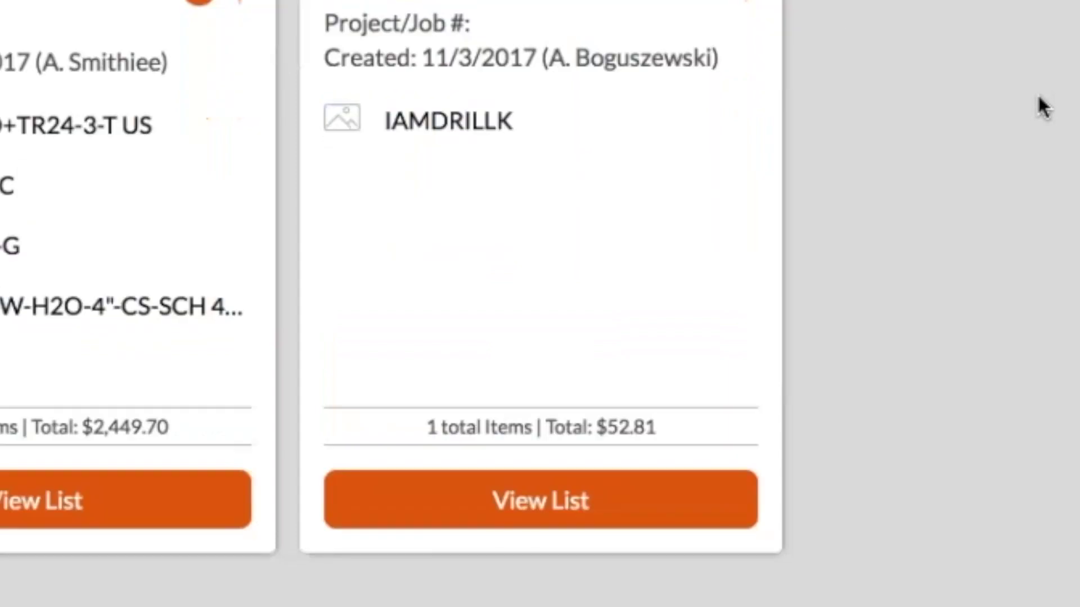
# Step: View the webinar demo list and check its Add to Cart and Copy/Move options
pyautogui.click(617, 373)
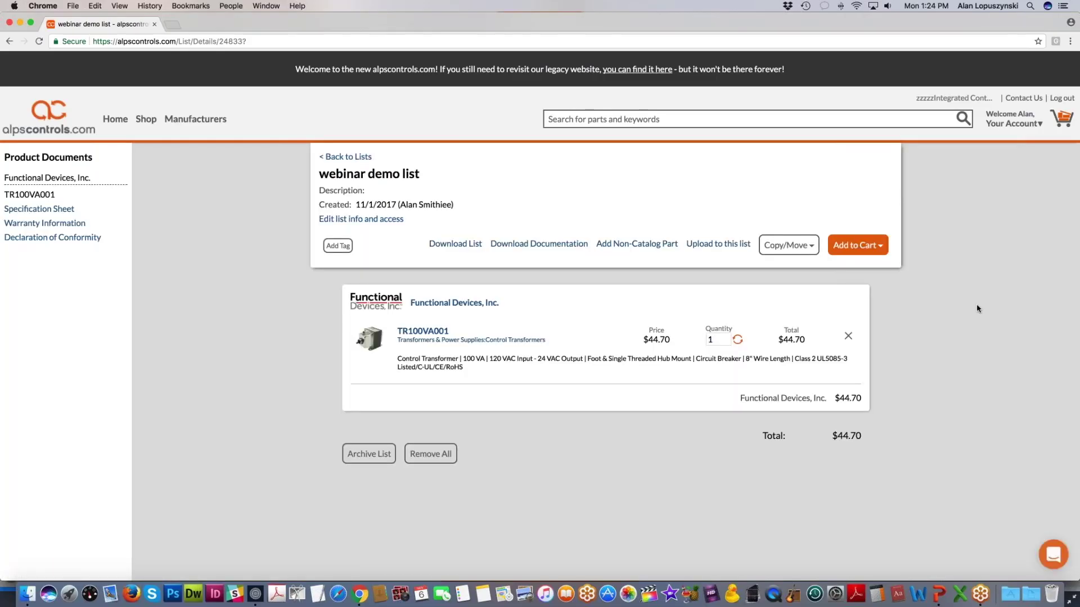
pyautogui.scroll(-2, 977, 303)
pyautogui.click(858, 189)
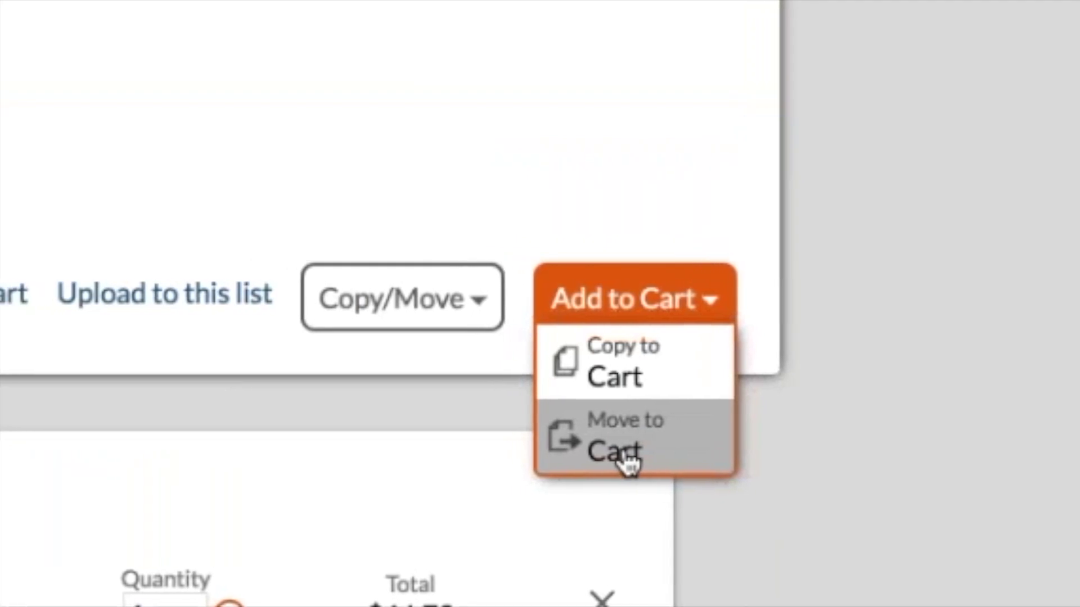
pyautogui.click(419, 304)
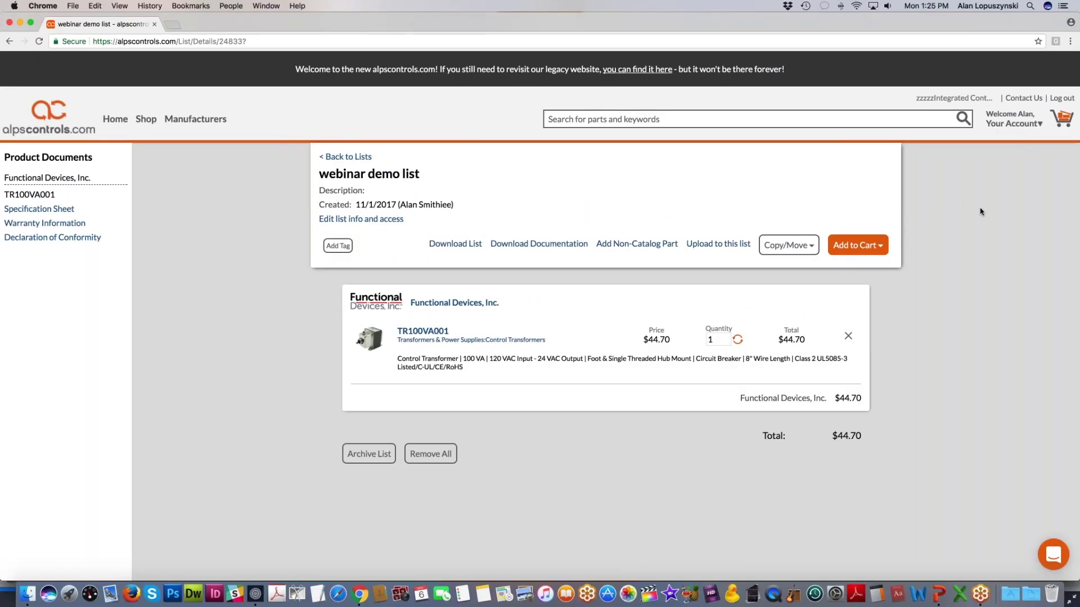
pyautogui.click(1000, 121)
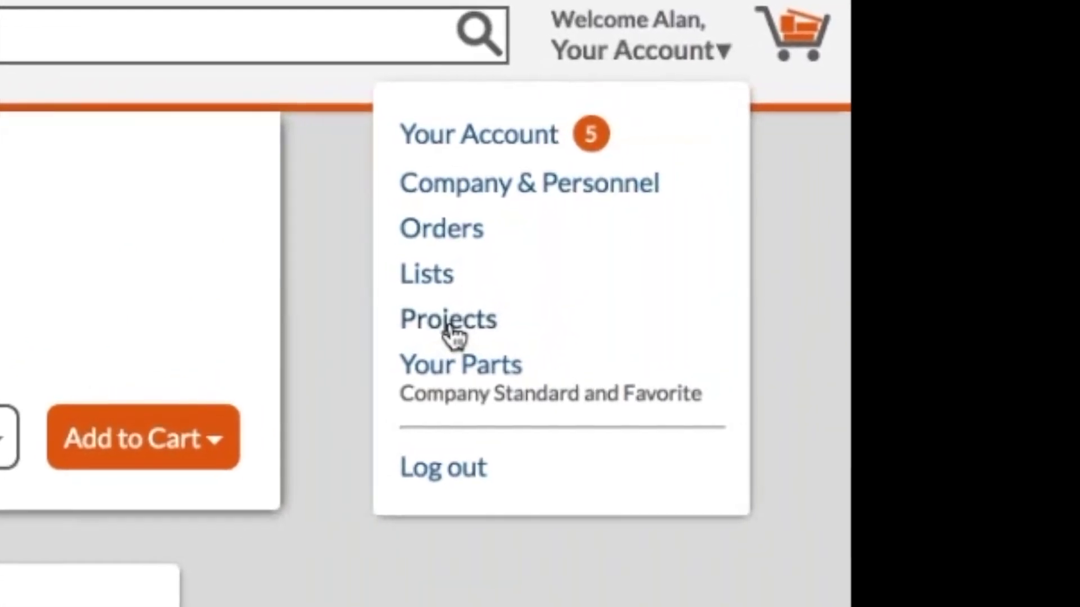
# Step: Open the Projects page and advance the slides through the Lawrence Co. Schools project example
pyautogui.click(449, 327)
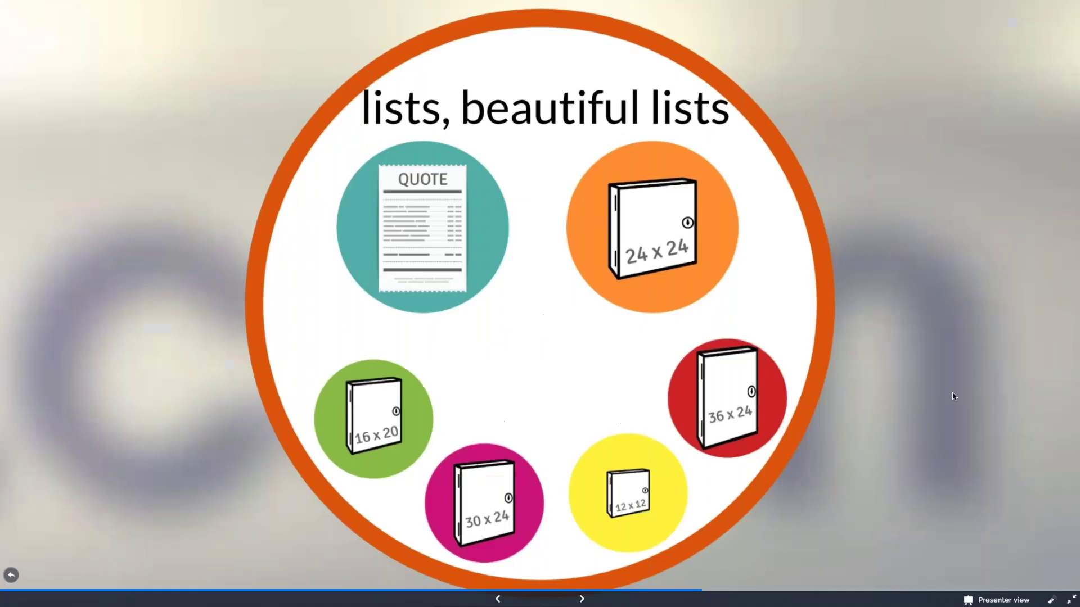
pyautogui.press('Right')
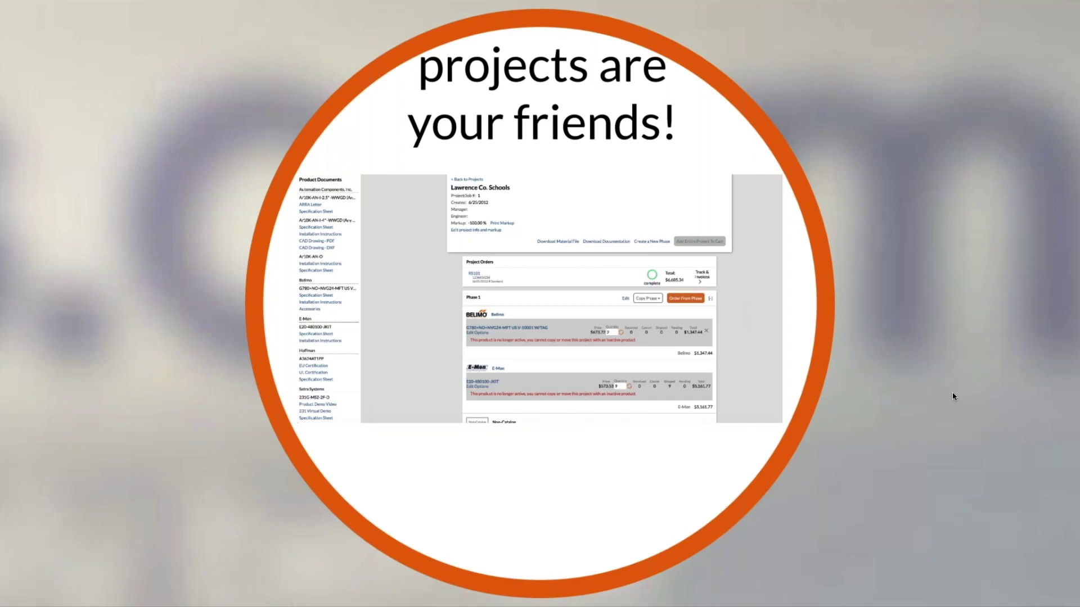
pyautogui.press('Right')
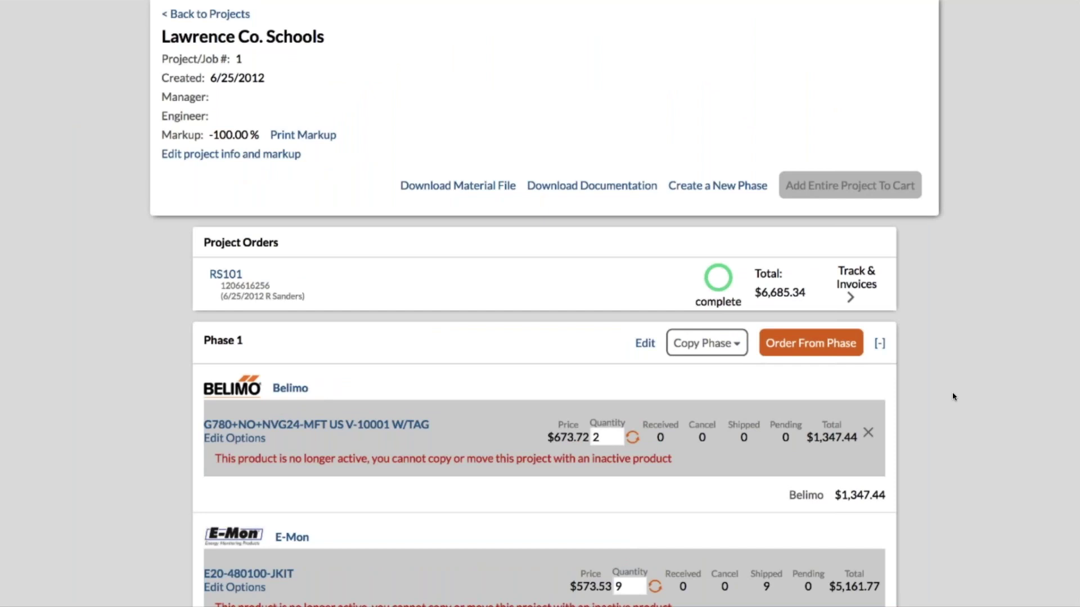
pyautogui.press('Right')
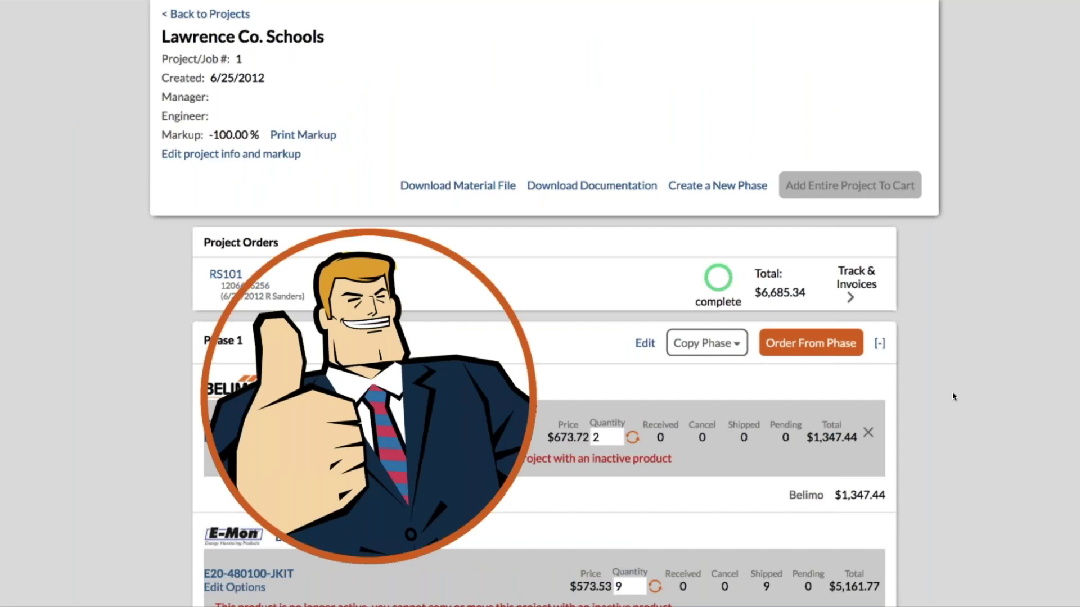
pyautogui.press('Right')
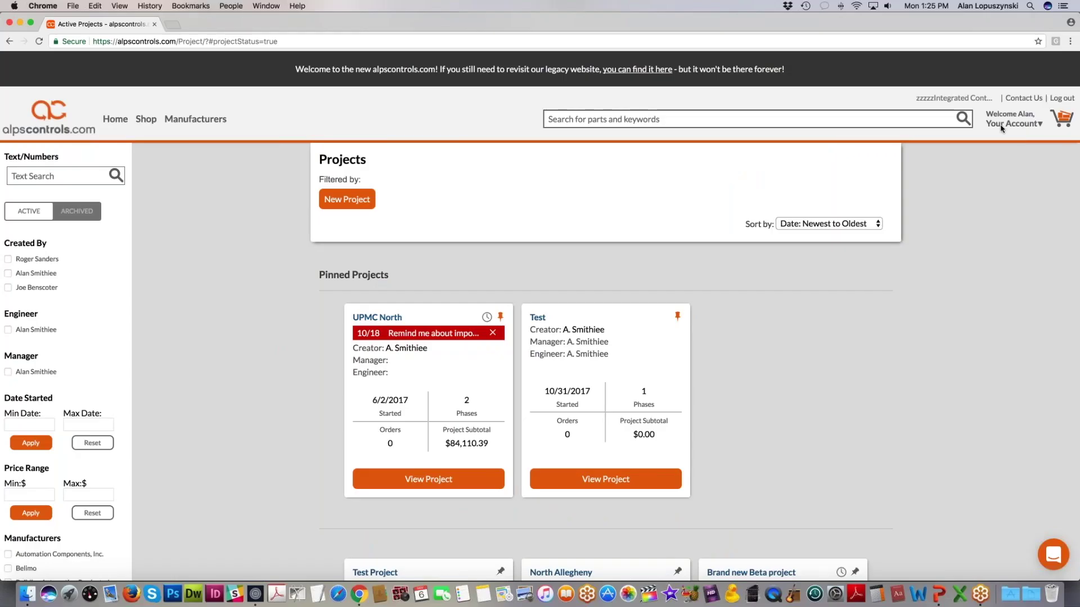
pyautogui.click(1001, 124)
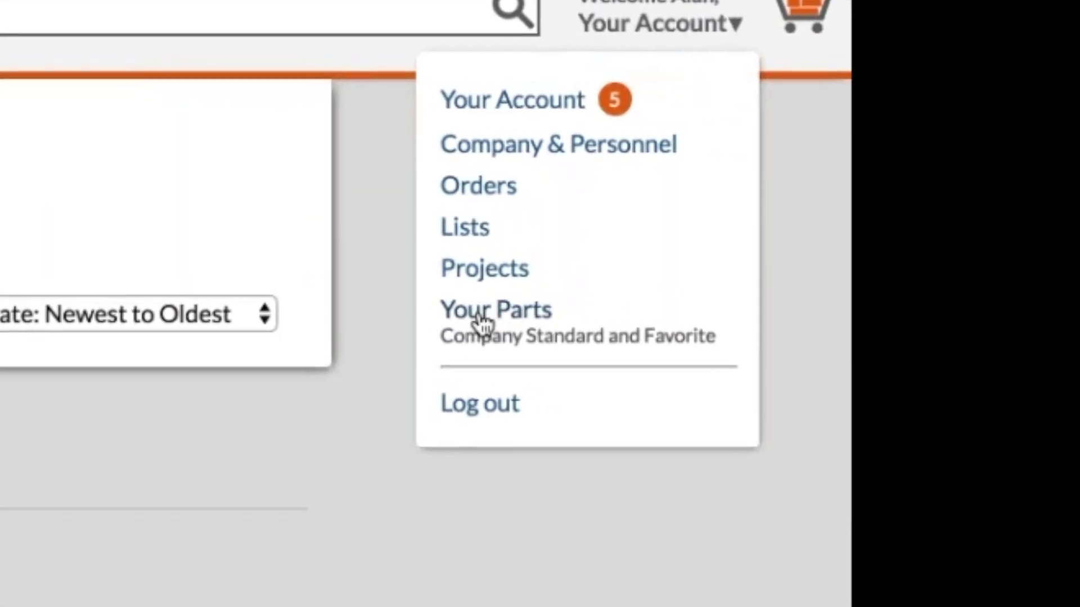
# Step: Open Your Parts and review its 43 company standard parts and 5 favorite parts
pyautogui.click(481, 323)
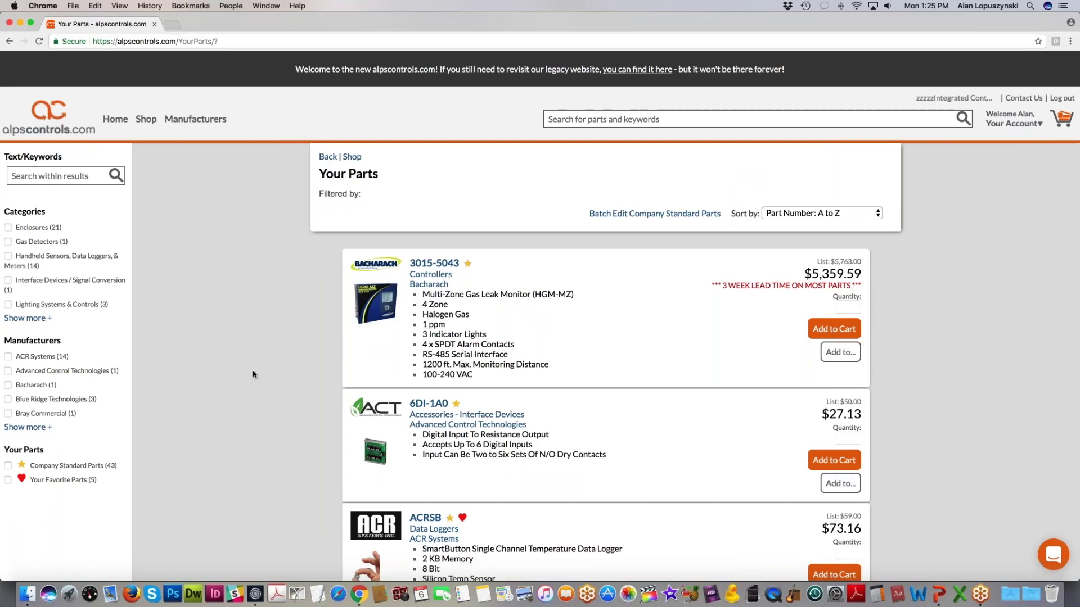
pyautogui.scroll(-2, 252, 374)
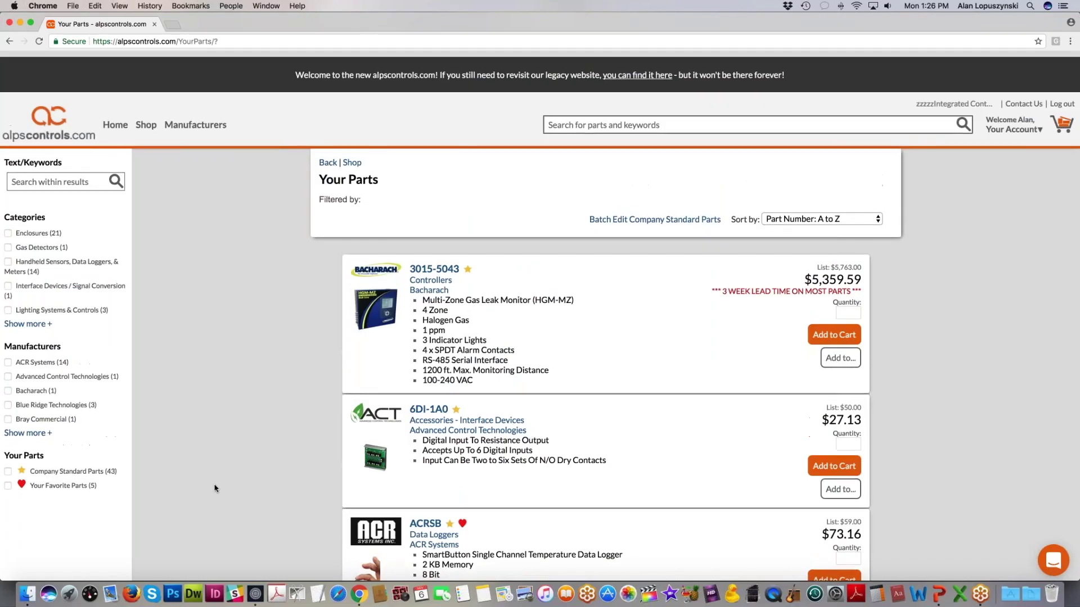
pyautogui.scroll(-1, 214, 488)
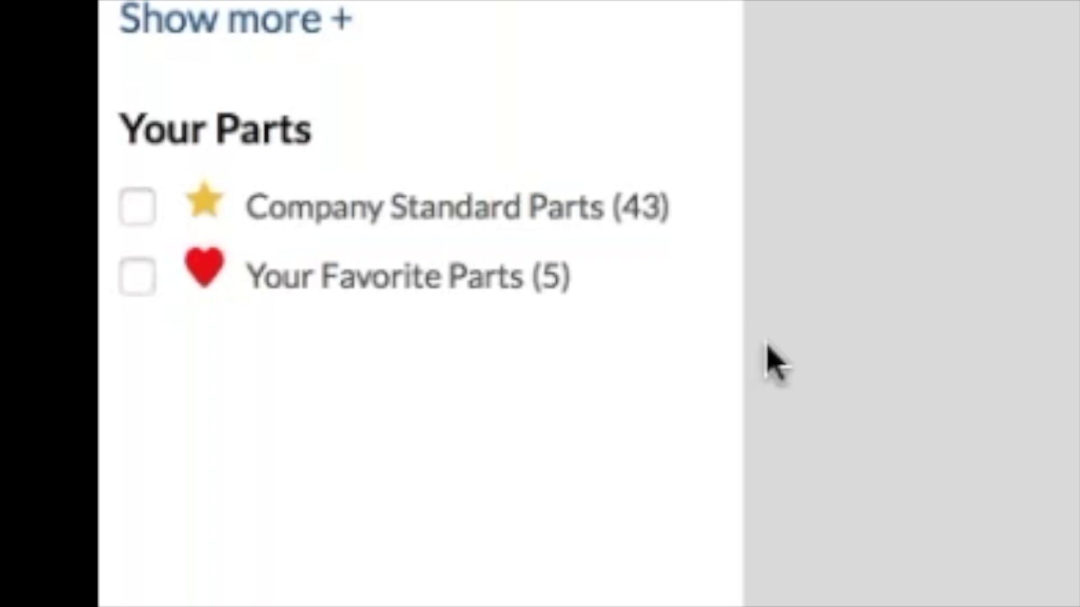
pyautogui.scroll(-1, 455, 522)
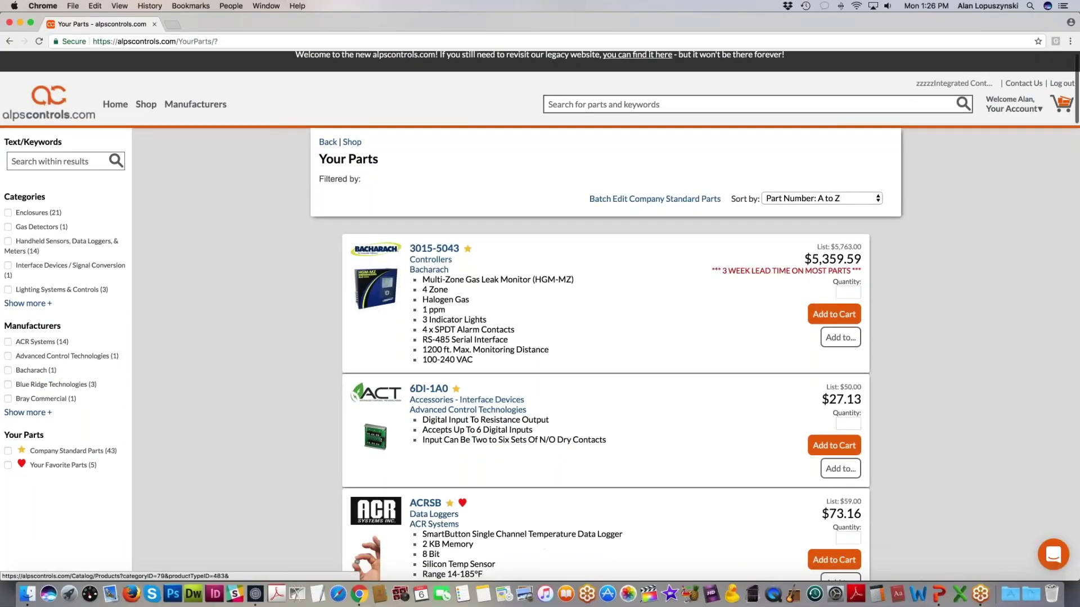
pyautogui.scroll(1, 664, 507)
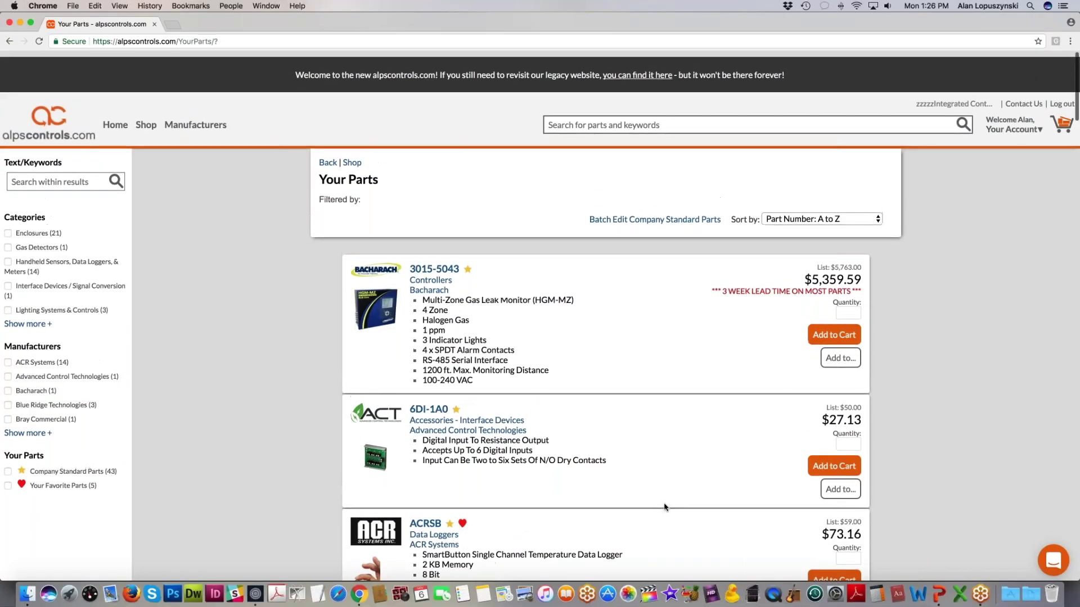
pyautogui.scroll(-1, 664, 507)
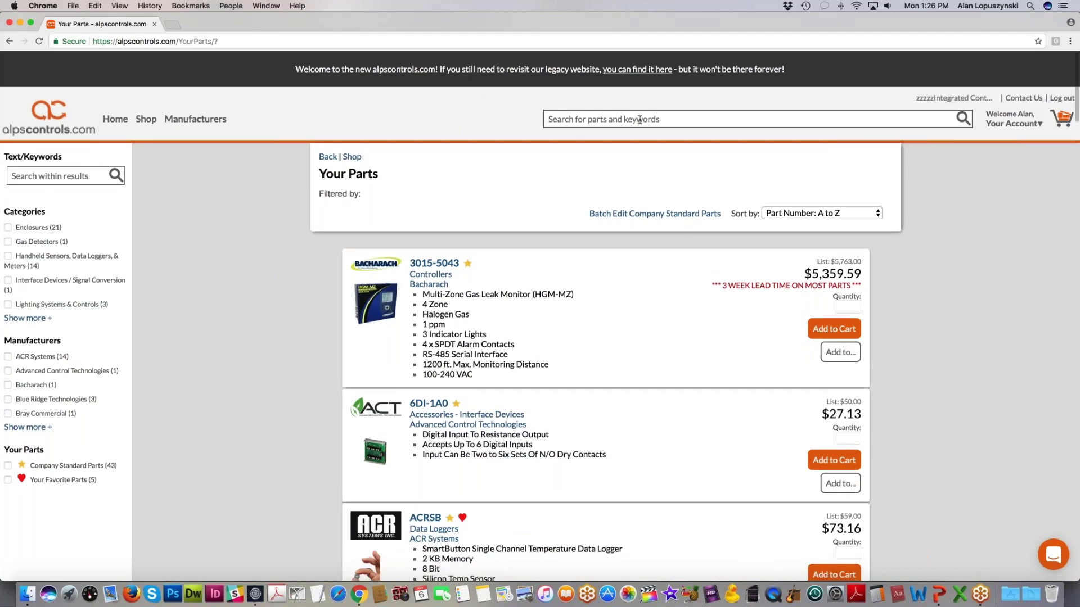
# Step: Search for part number 'ribu1c' and add RIBU1SC to My Favorite Parts
pyautogui.write('ribu1c')
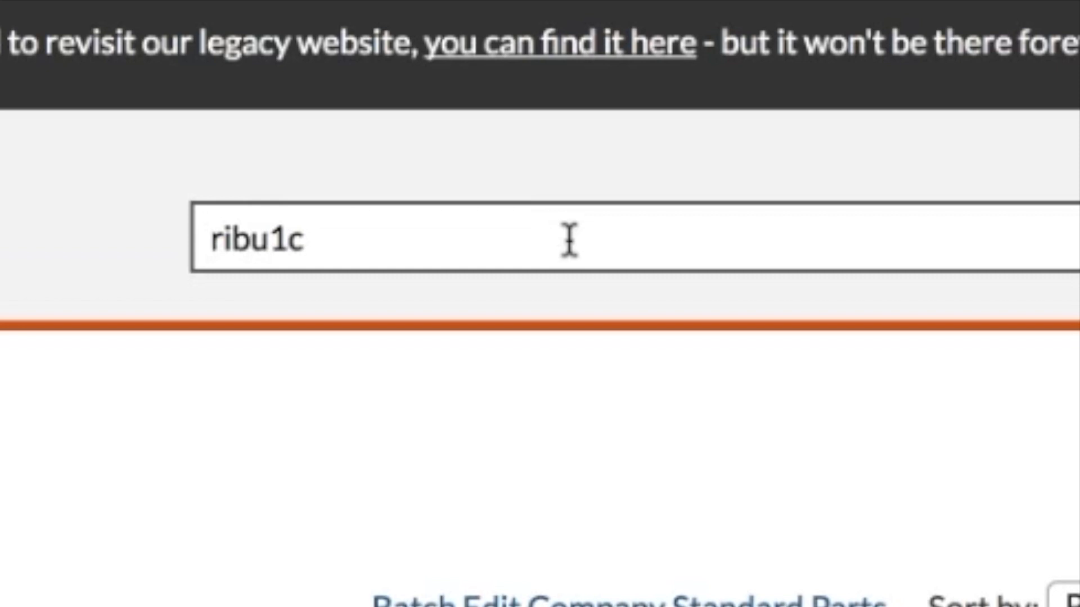
pyautogui.press('Return')
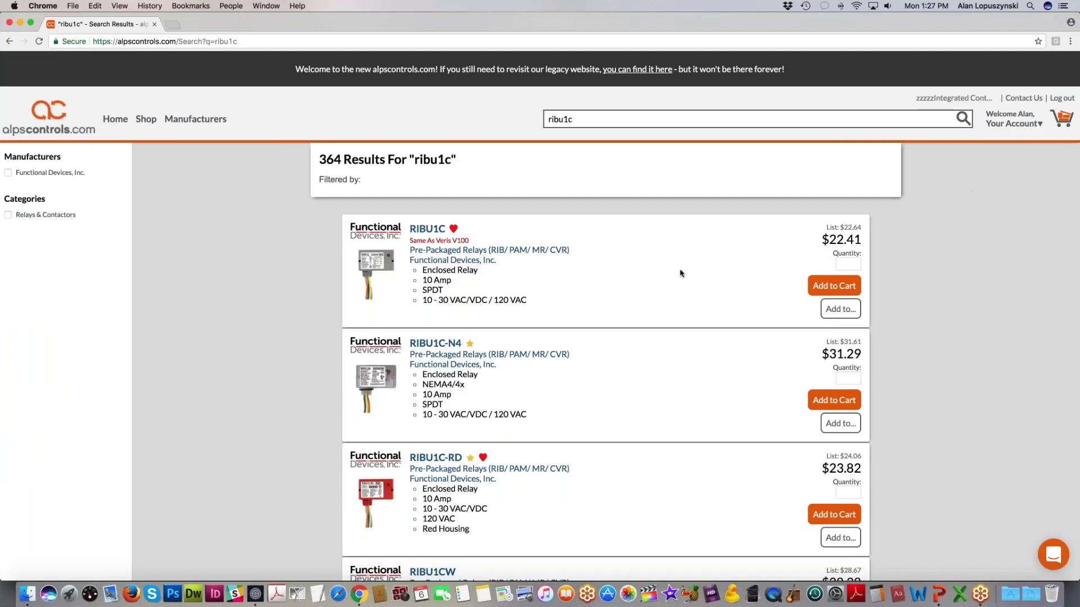
pyautogui.scroll(-10, 681, 273)
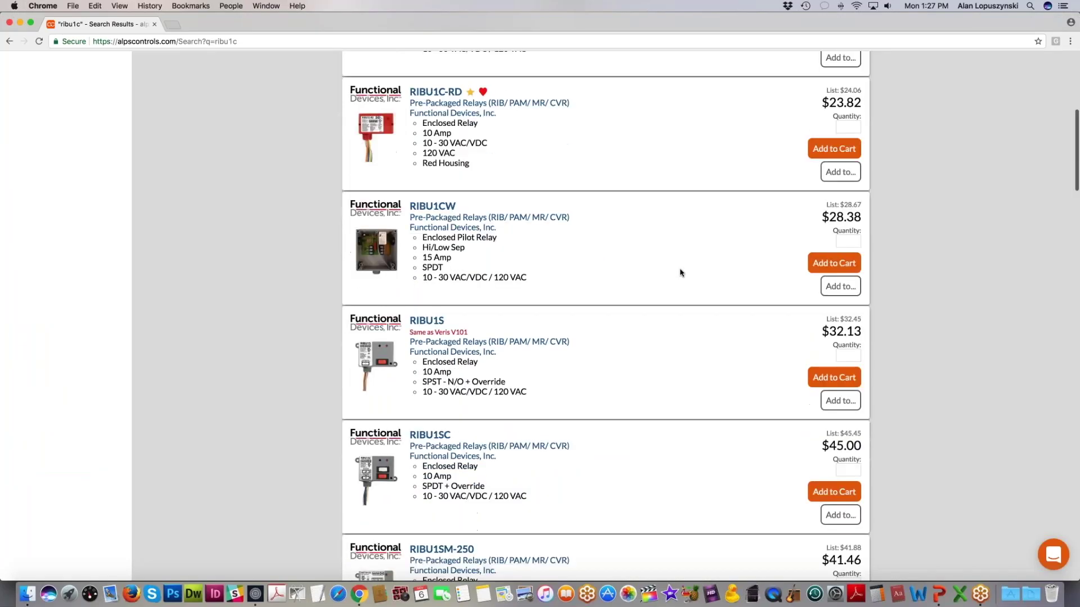
pyautogui.scroll(-1, 680, 272)
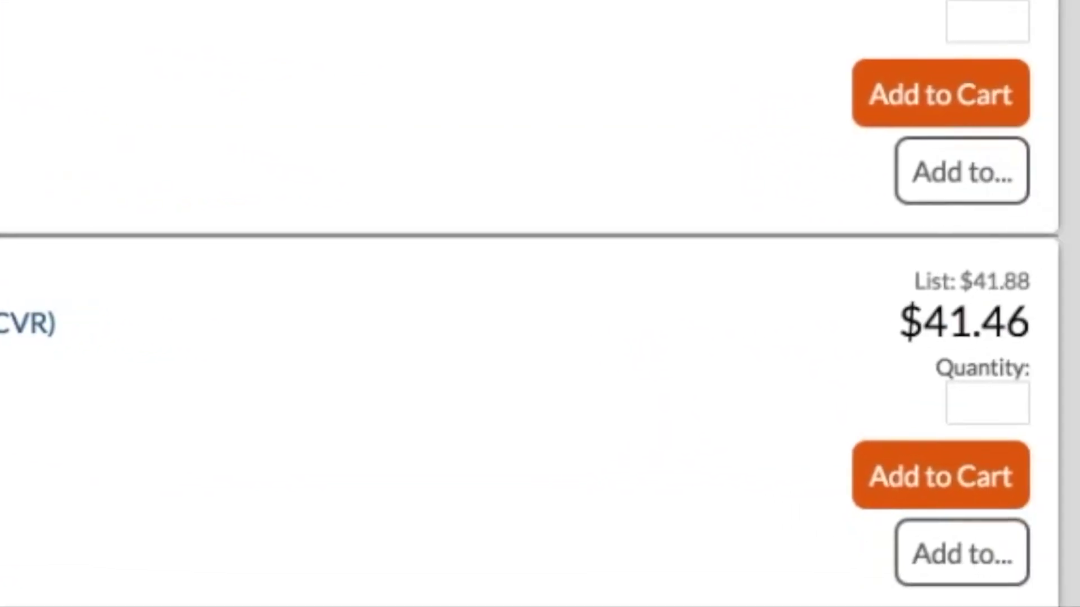
pyautogui.click(880, 166)
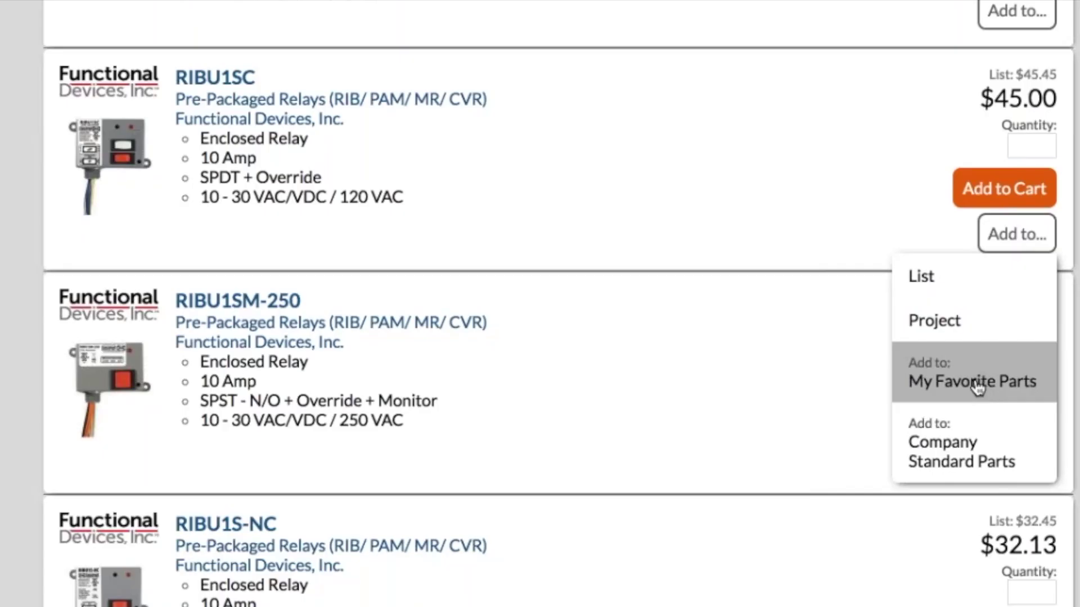
pyautogui.click(977, 386)
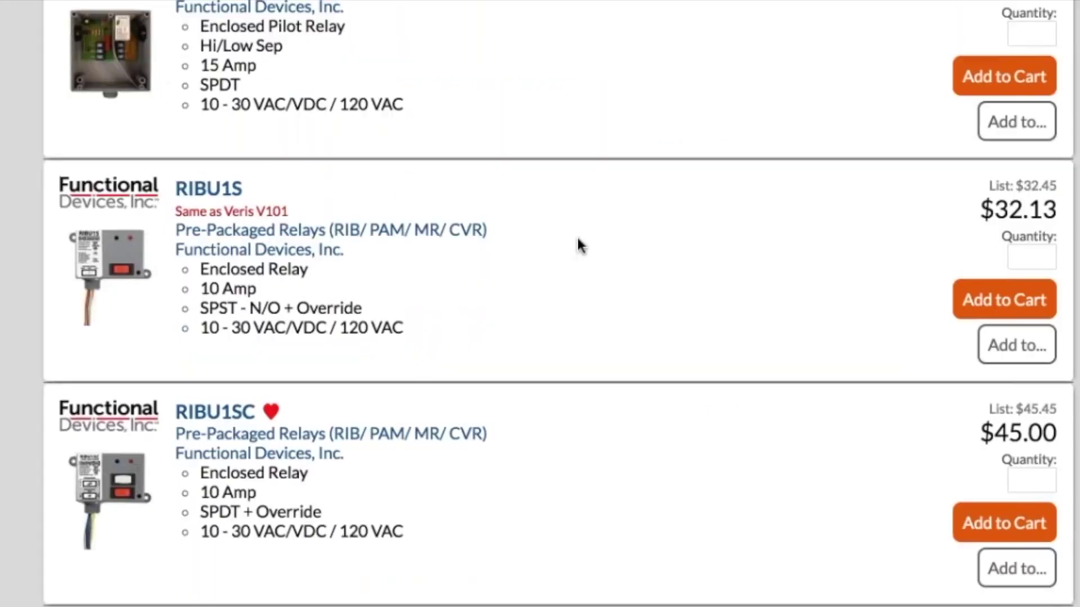
# Step: Remove RIBU1C from My Favorite Parts
pyautogui.scroll(5, 579, 244)
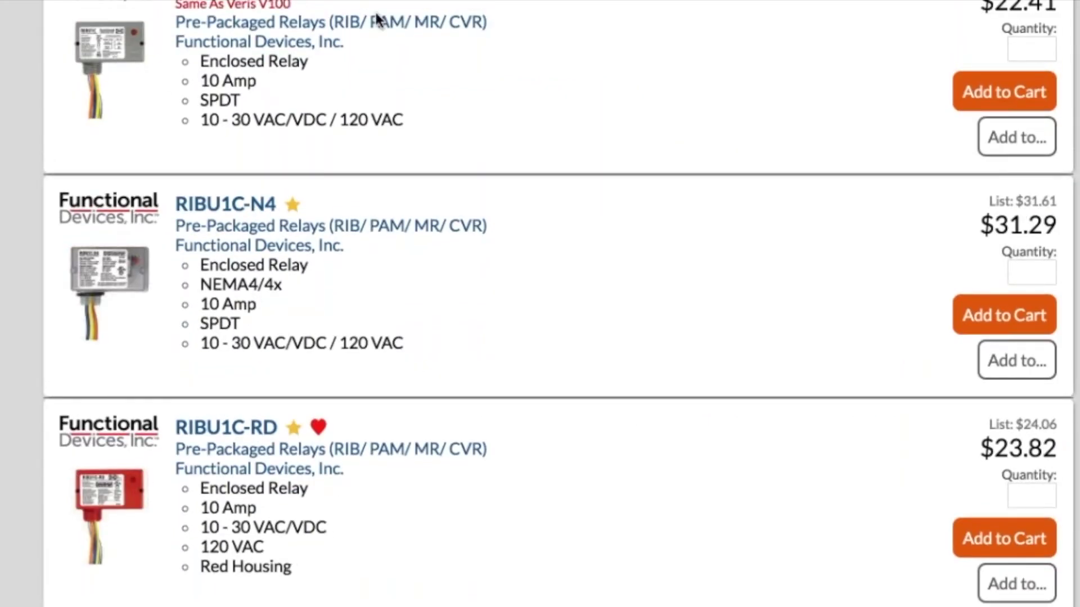
pyautogui.scroll(2, 373, 17)
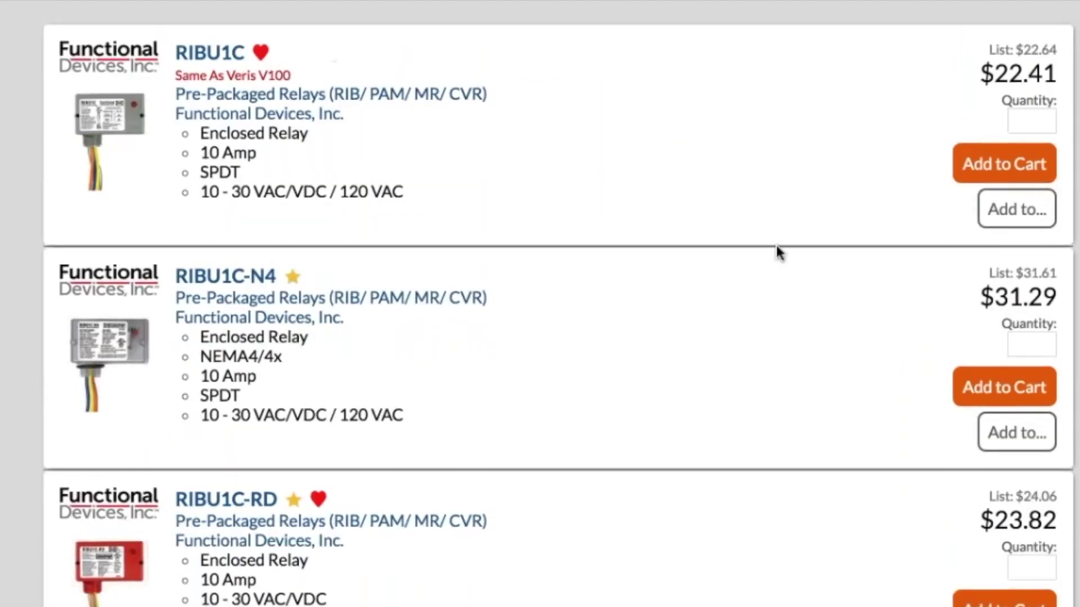
pyautogui.click(1041, 216)
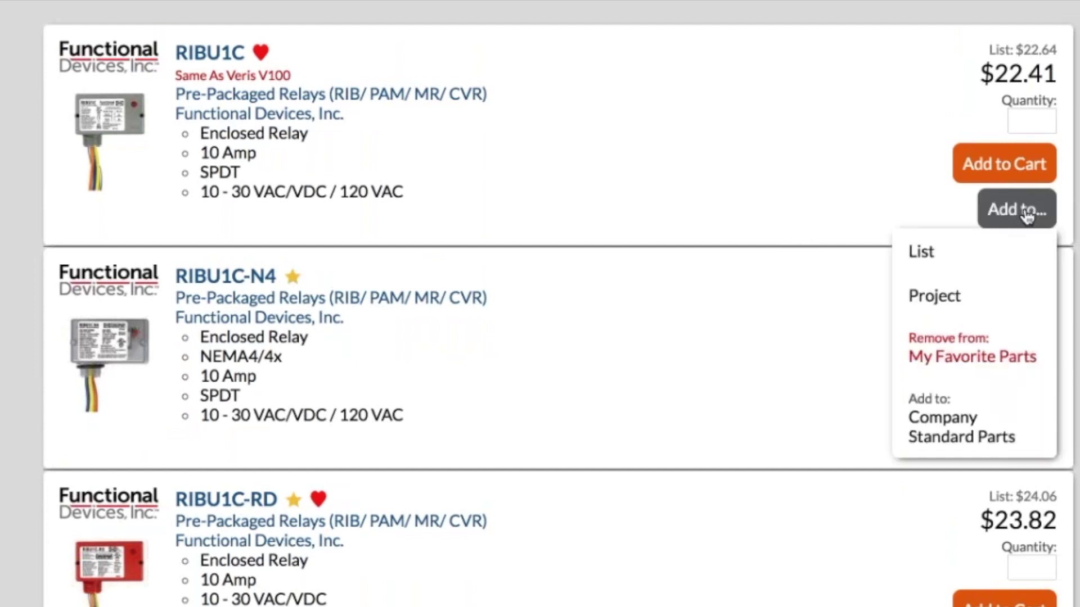
pyautogui.click(971, 360)
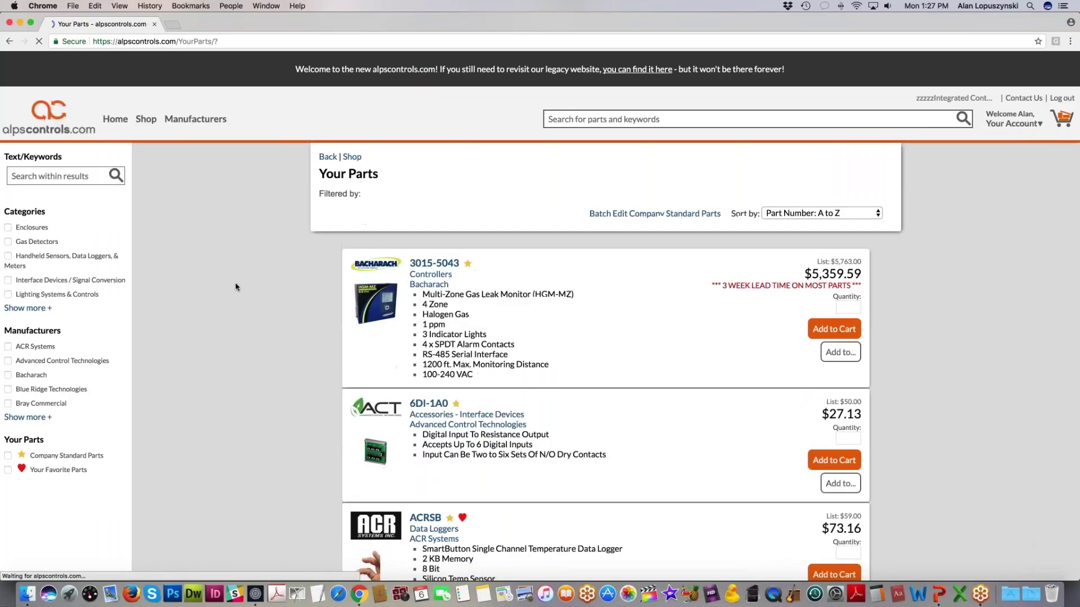
# Step: Scroll through the favorite saved parts and return to the Your Account dashboard
pyautogui.scroll(-1, 235, 284)
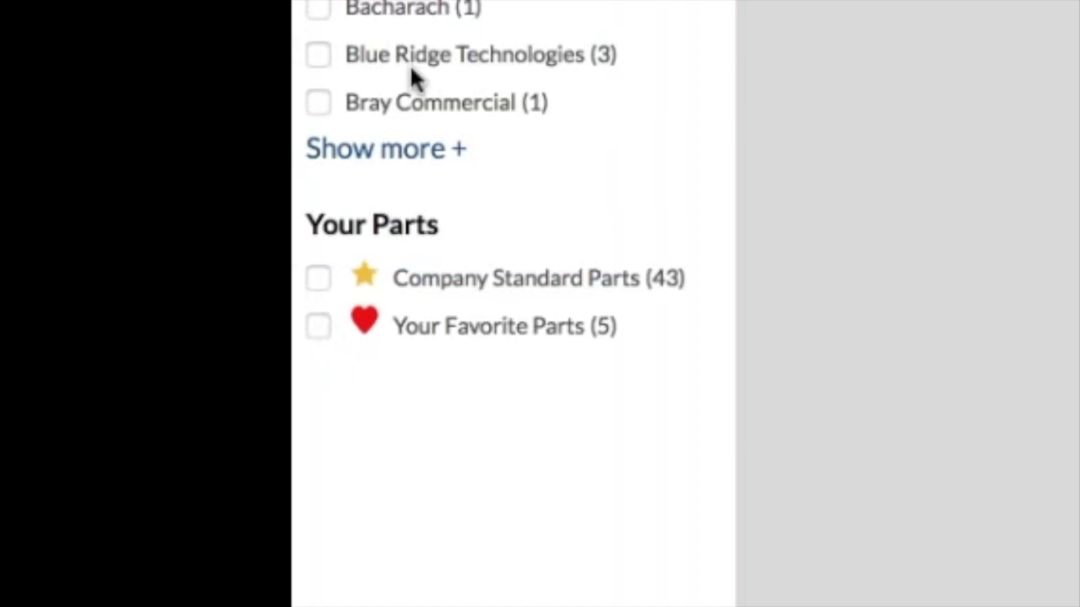
pyautogui.scroll(5, 388, 17)
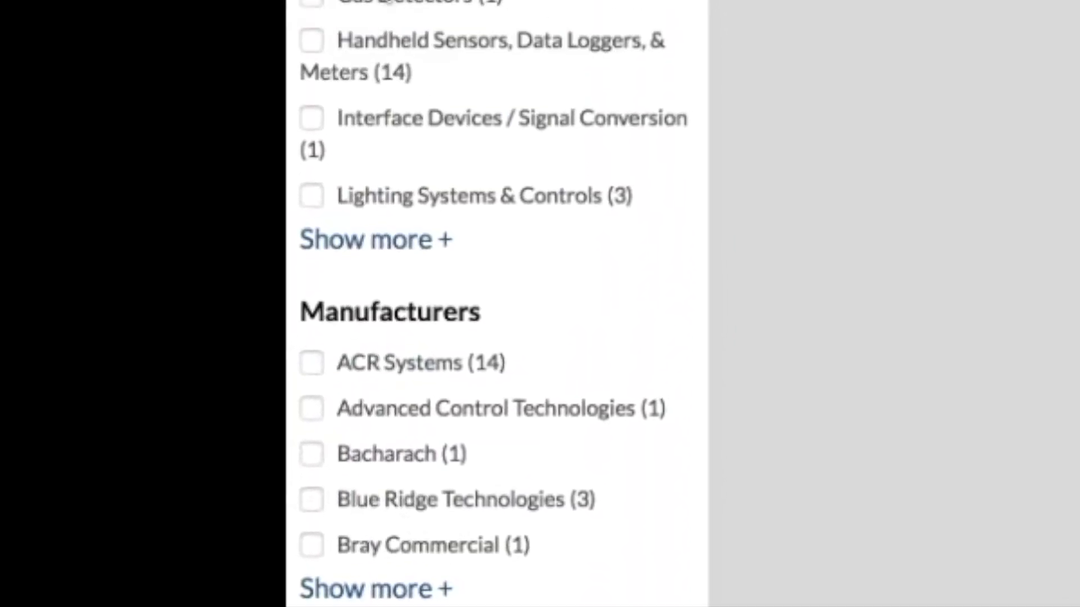
pyautogui.scroll(10, 369, 193)
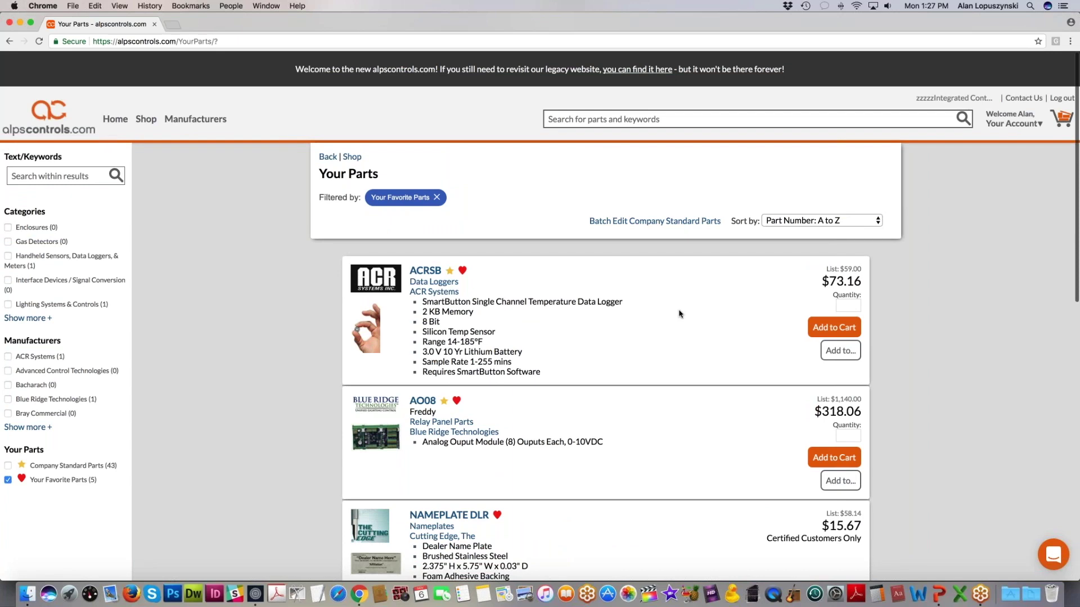
pyautogui.click(991, 122)
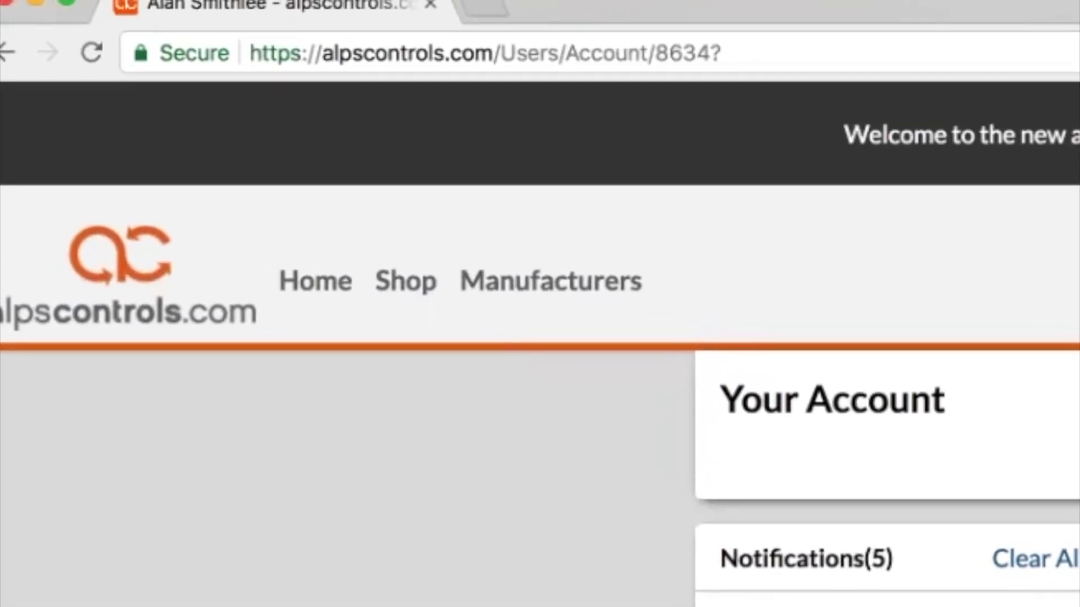
# Step: From the Shop category grid, open Humidity / Condensation and then Duct Humidity Sensors
pyautogui.click(399, 298)
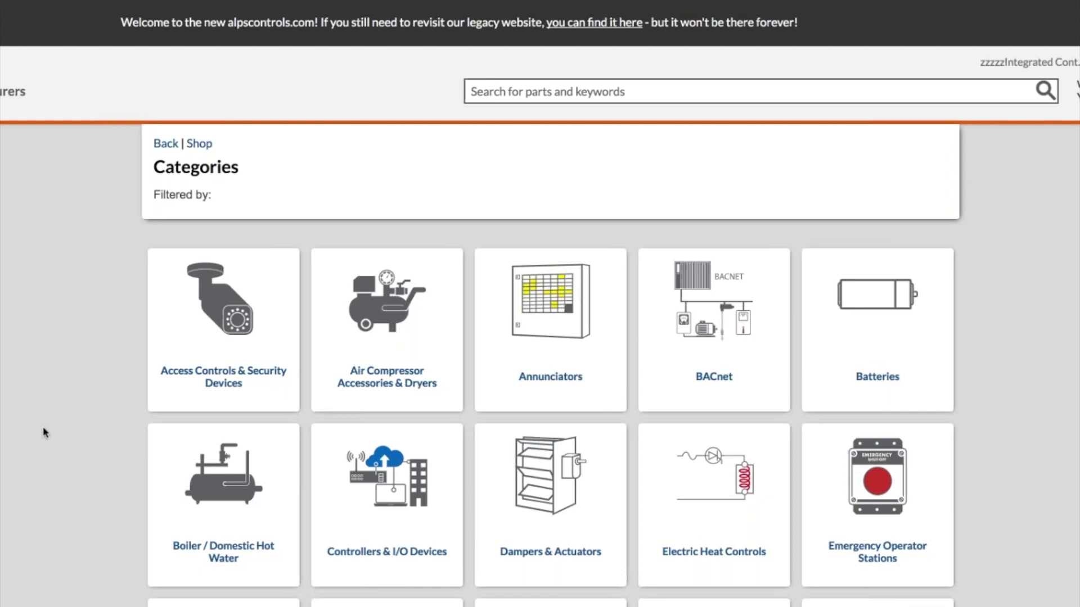
pyautogui.scroll(-4, 45, 432)
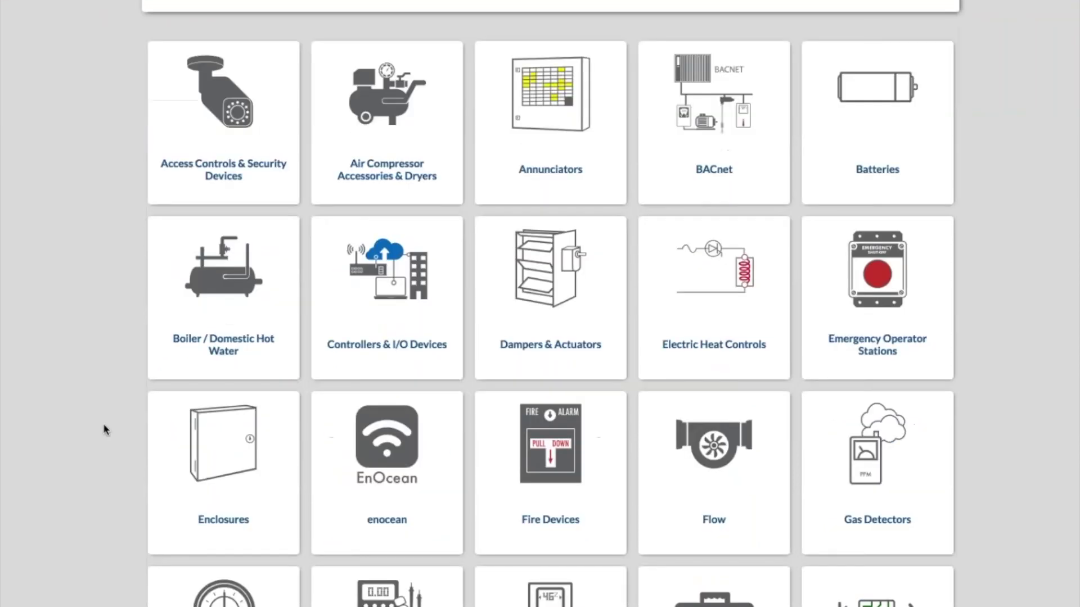
pyautogui.scroll(-3, 100, 424)
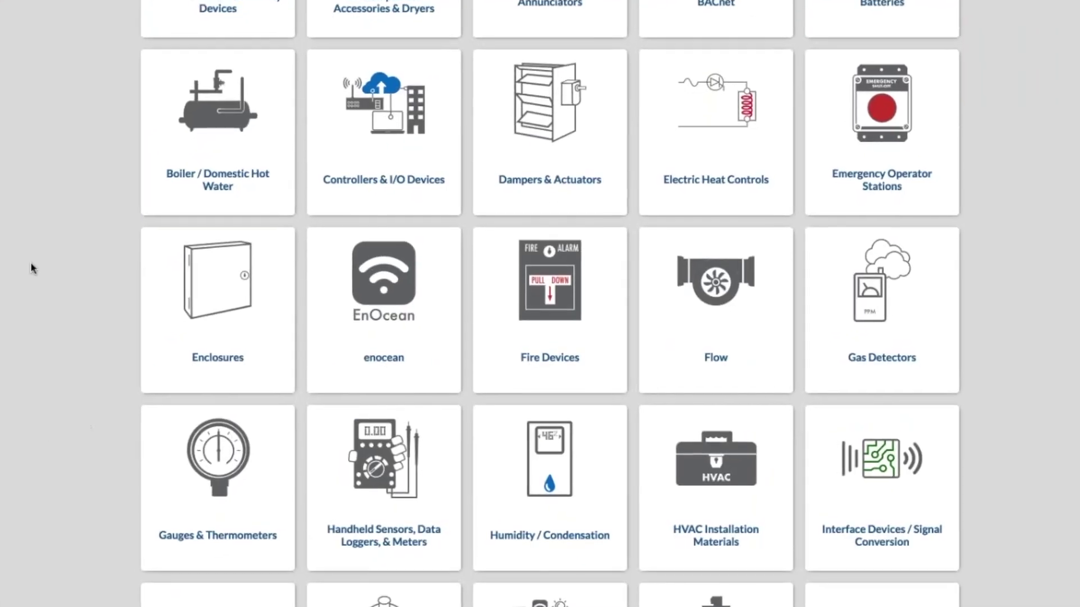
pyautogui.scroll(-2, 52, 294)
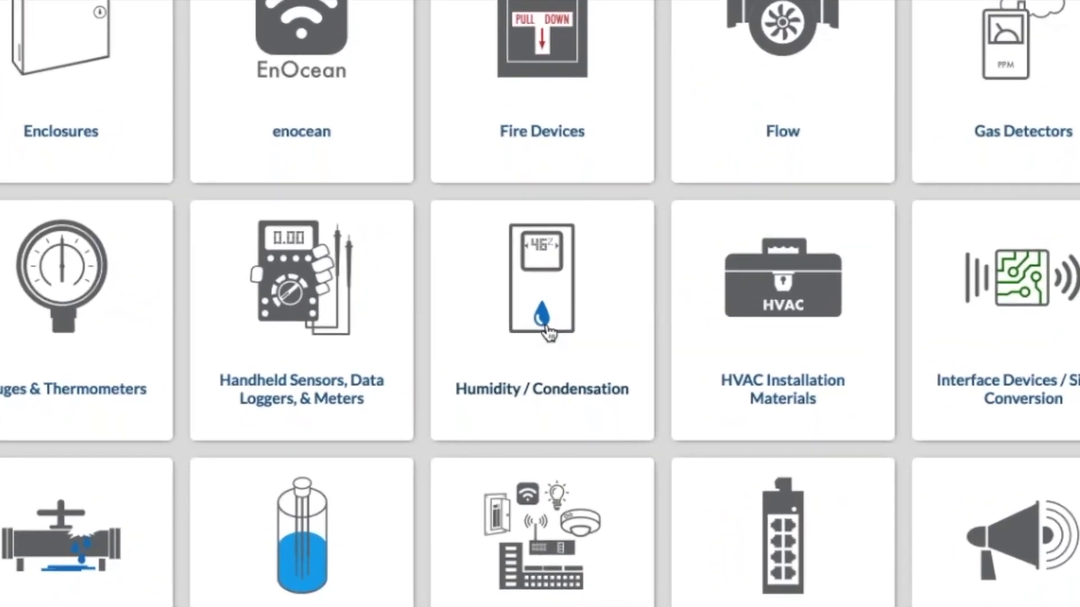
pyautogui.click(548, 349)
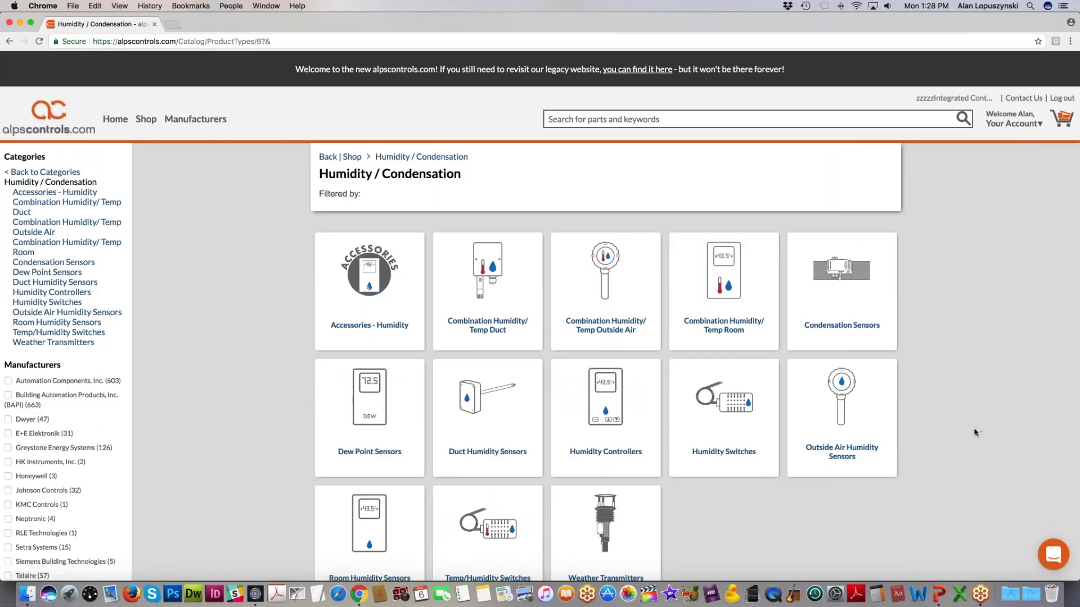
pyautogui.scroll(-1, 945, 450)
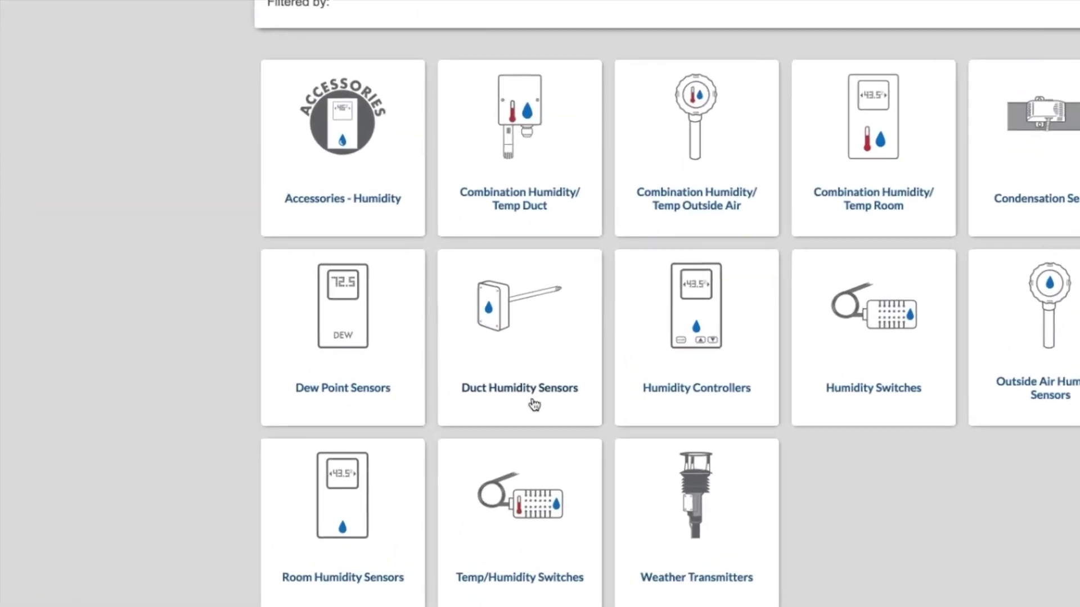
pyautogui.click(532, 403)
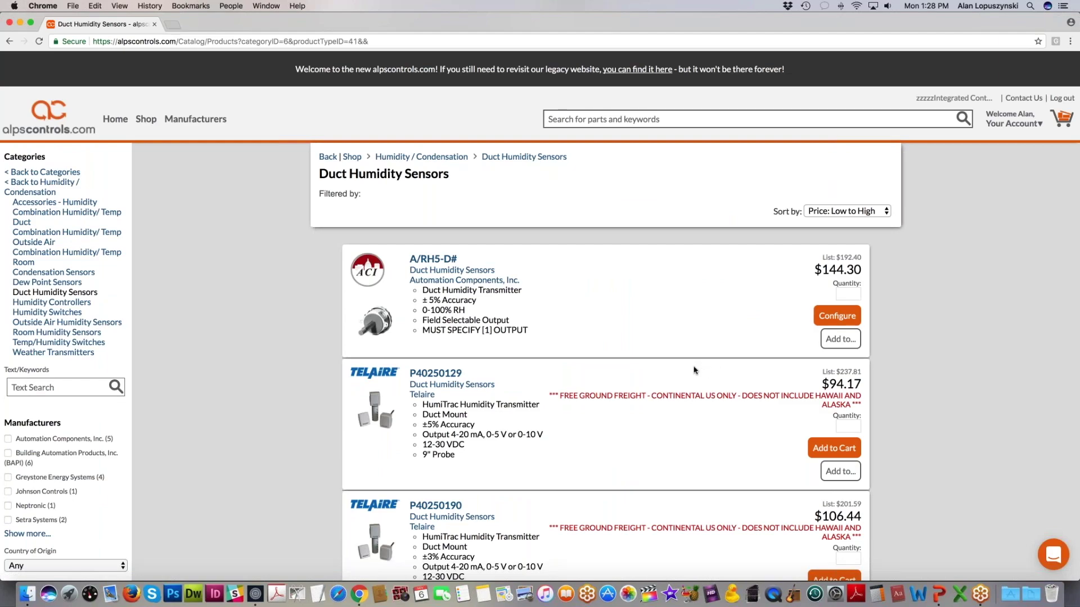
# Step: Filter duct humidity sensors to Greystone Energy Systems and ±2% accuracy, then clear both filters
pyautogui.scroll(-1, 694, 370)
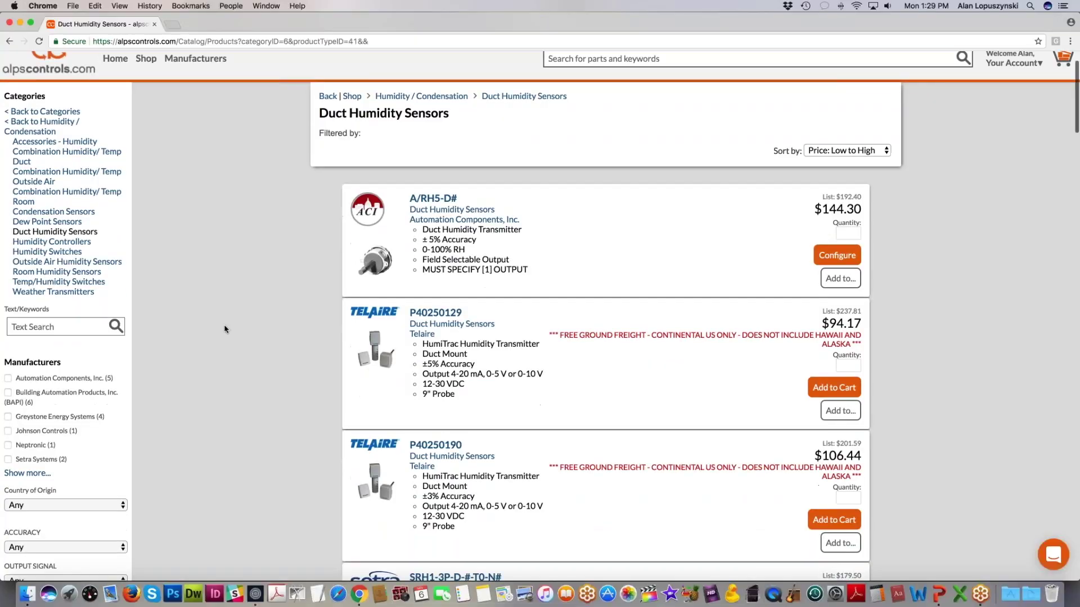
pyautogui.scroll(-3, 224, 328)
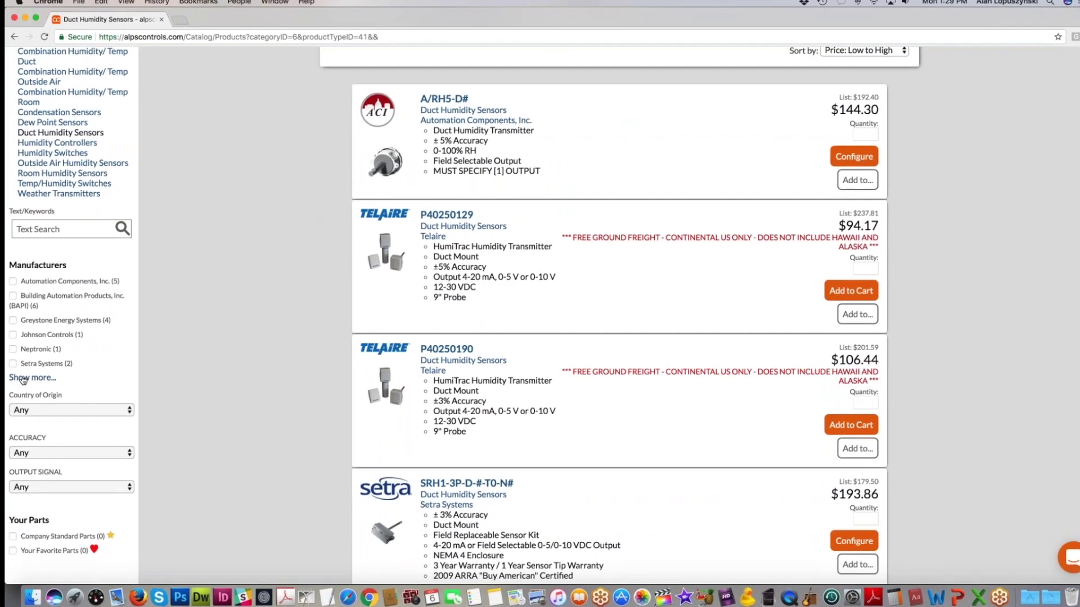
pyautogui.click(29, 376)
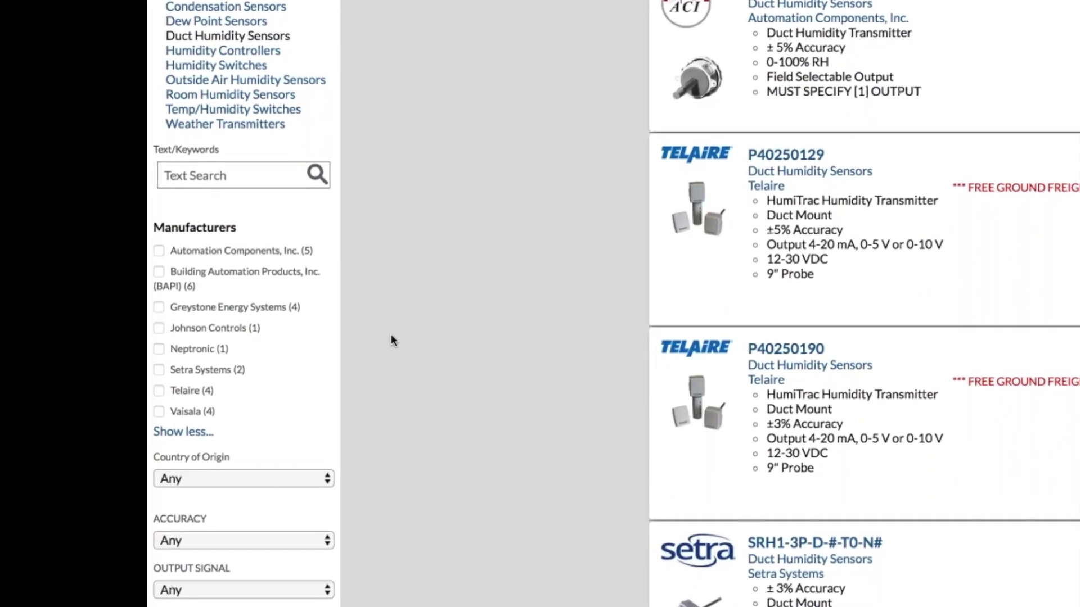
pyautogui.click(224, 301)
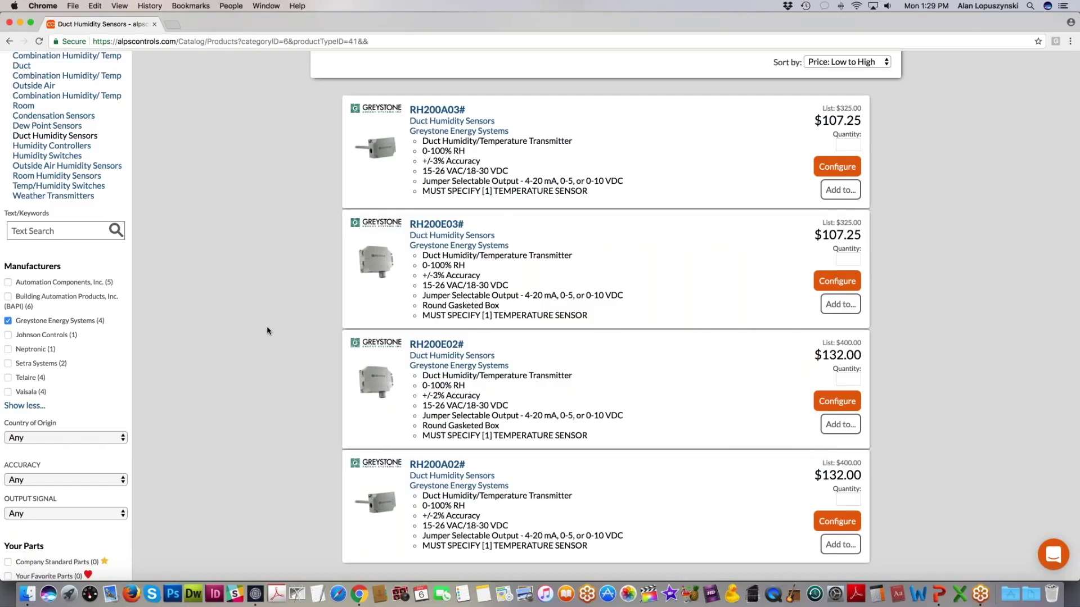
pyautogui.scroll(-5, 227, 380)
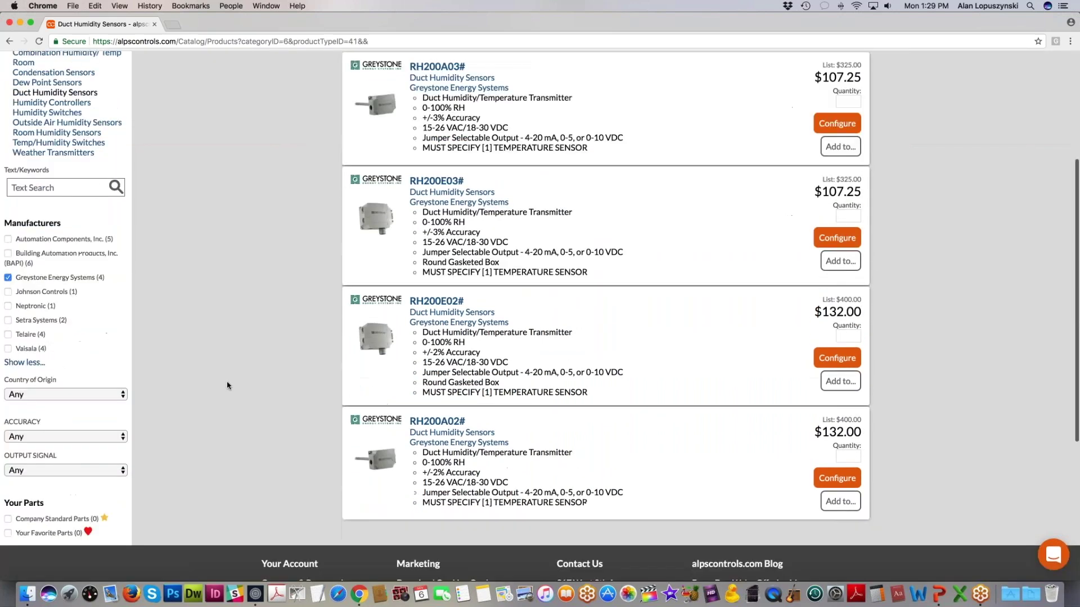
pyautogui.click(81, 433)
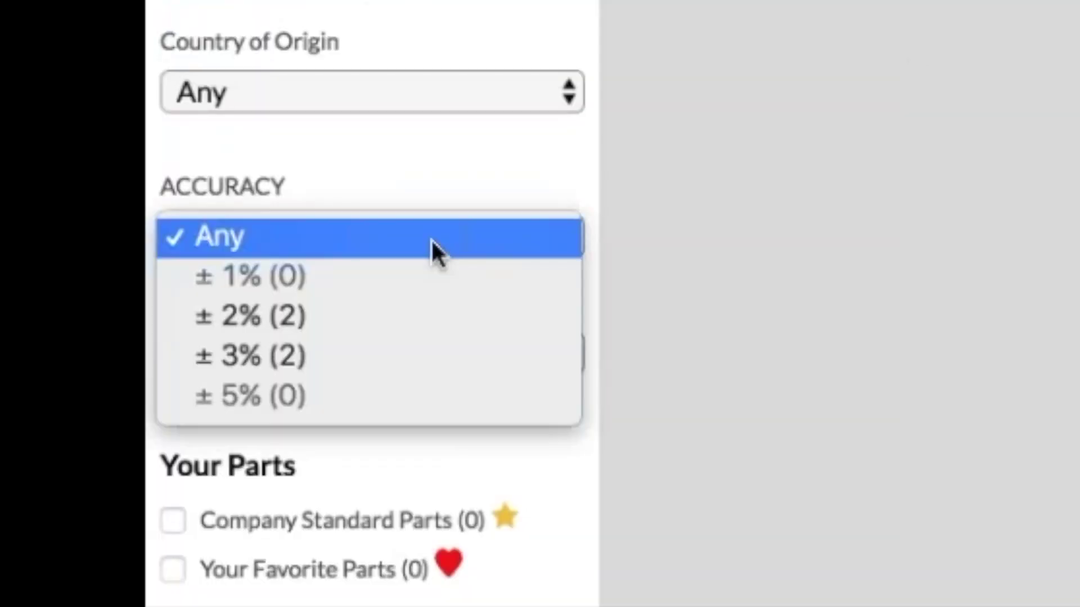
pyautogui.click(388, 319)
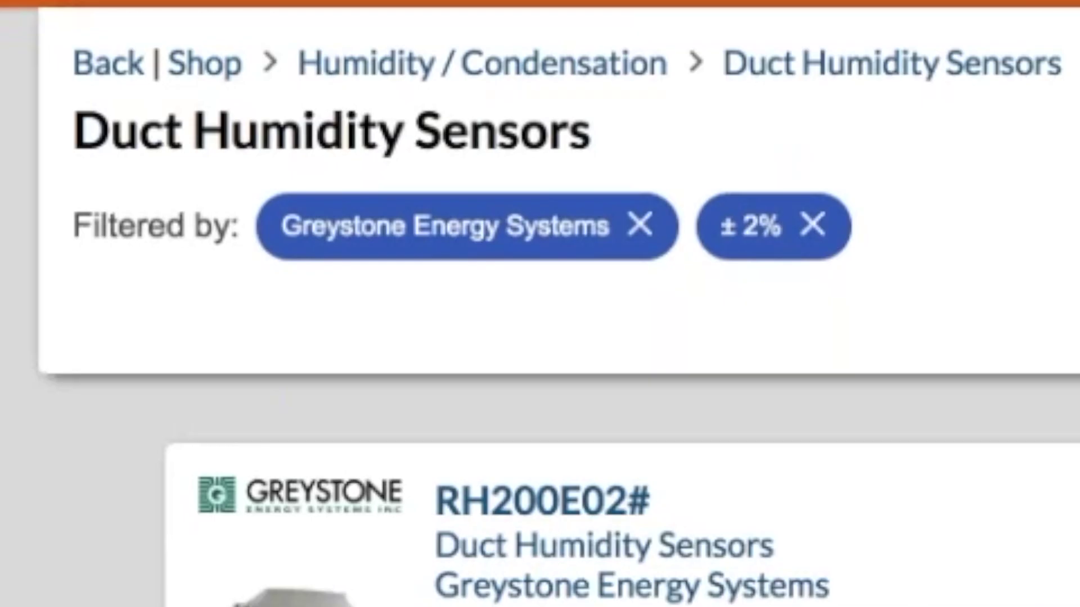
pyautogui.click(811, 225)
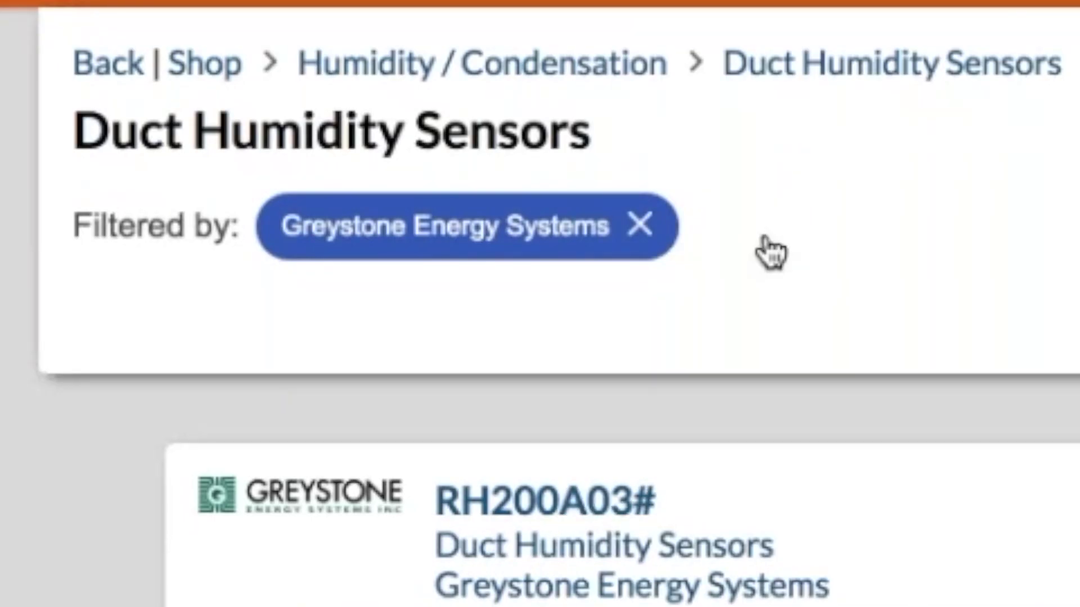
pyautogui.click(640, 225)
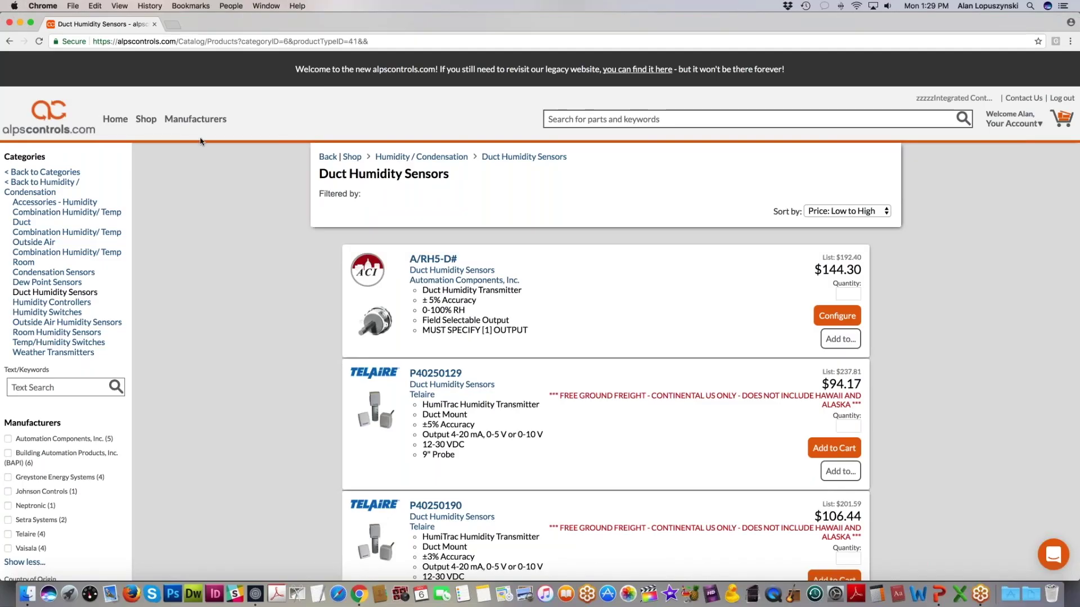
# Step: Open the c3controls manufacturer page from Manufacturers and list its Pilot Lights
pyautogui.click(195, 119)
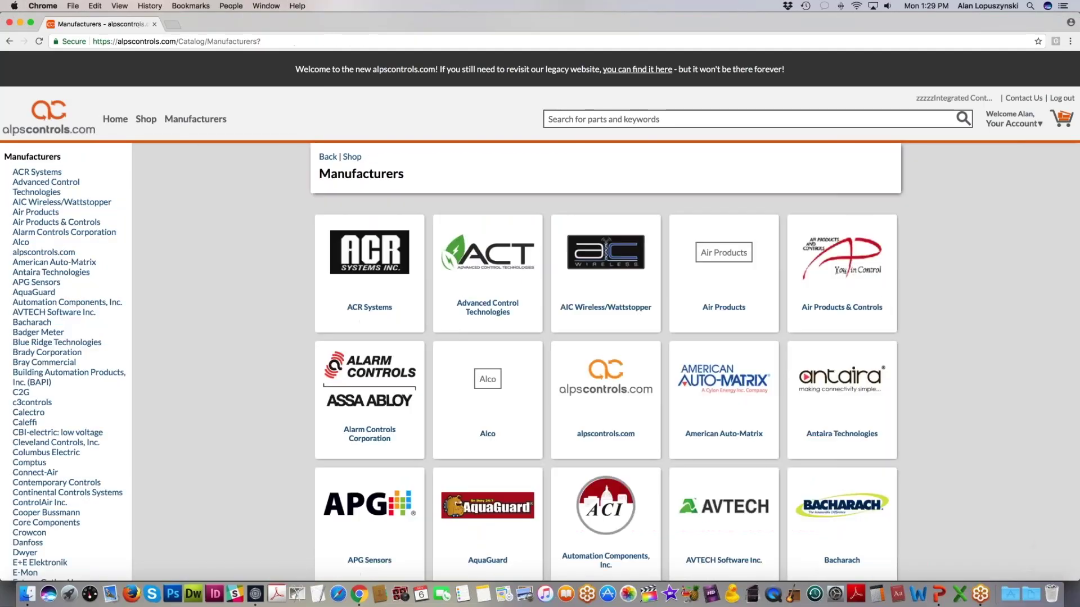
pyautogui.scroll(-4, 237, 284)
pyautogui.scroll(5, 236, 285)
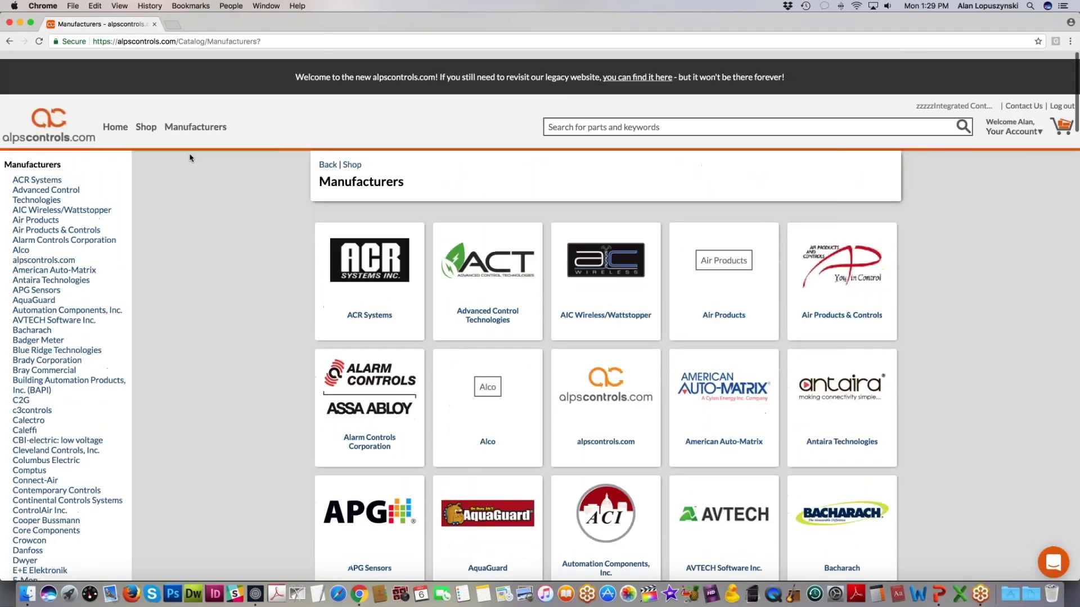
pyautogui.scroll(-10, 234, 273)
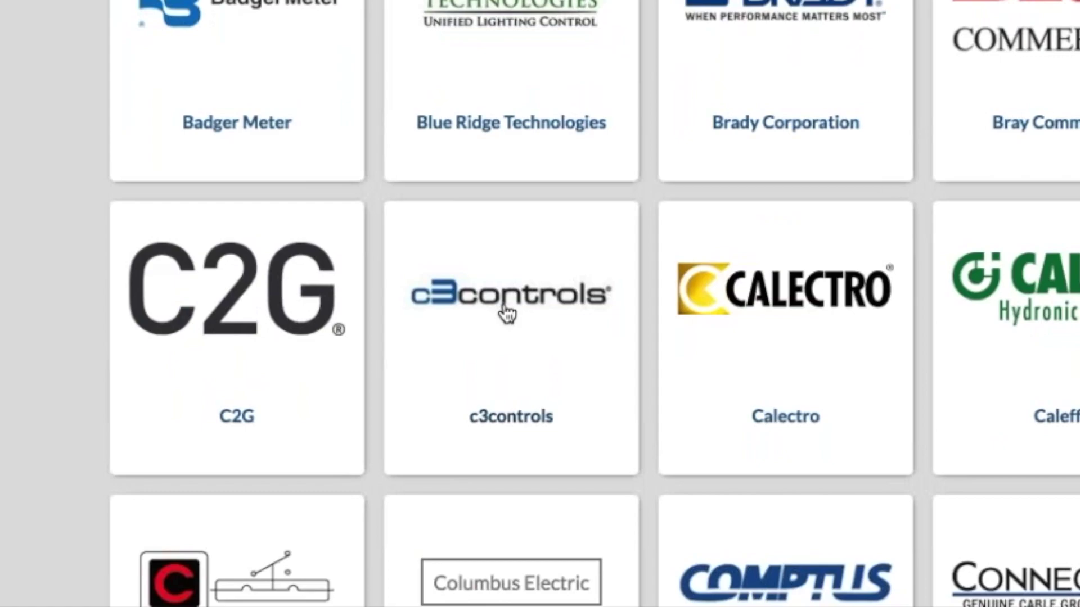
pyautogui.click(508, 312)
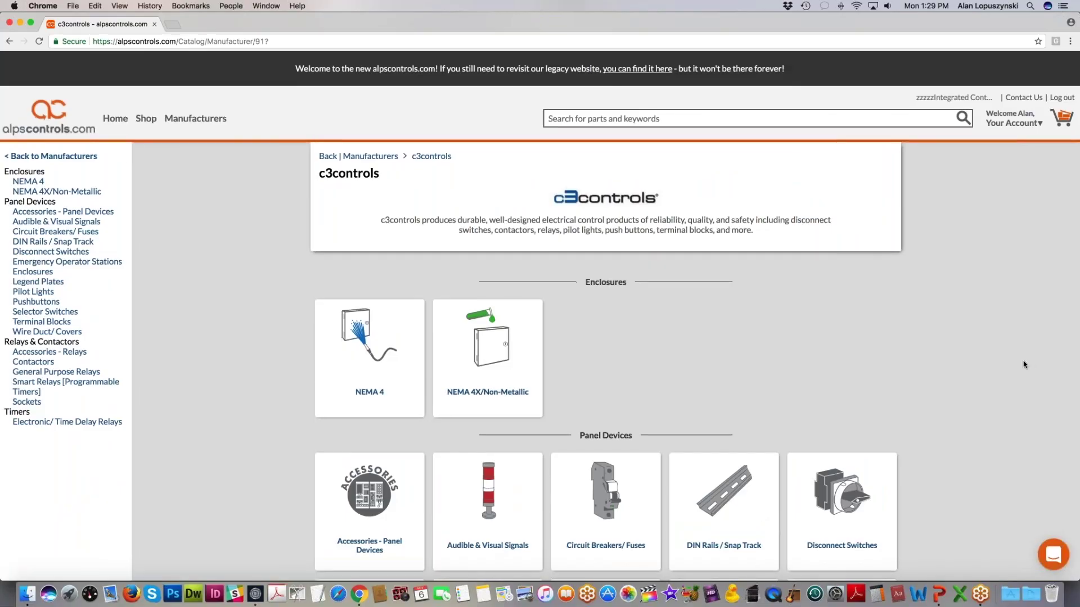
pyautogui.scroll(-5, 1024, 364)
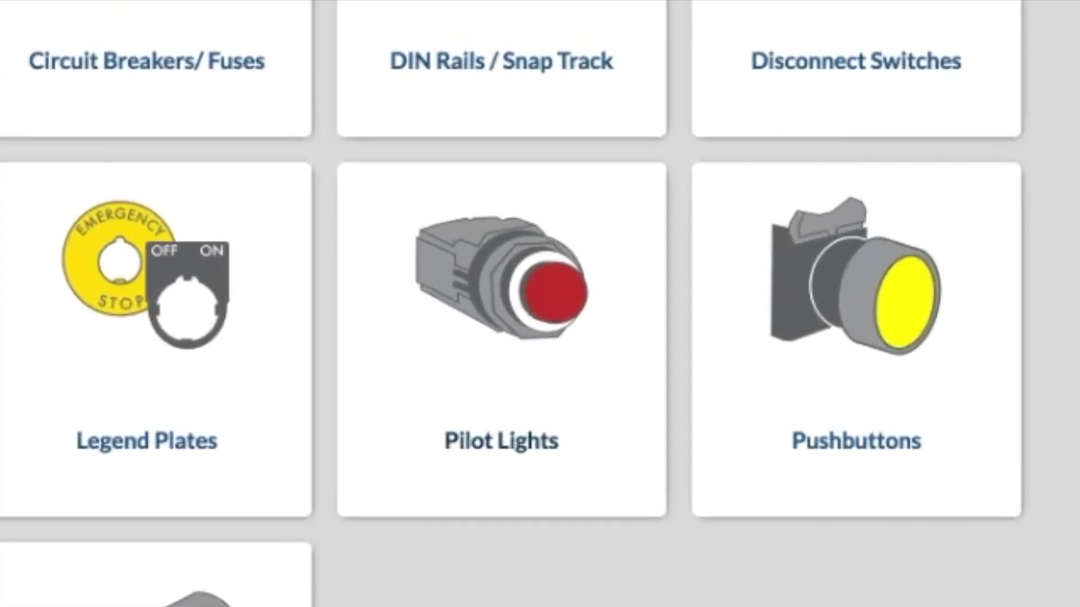
pyautogui.click(588, 312)
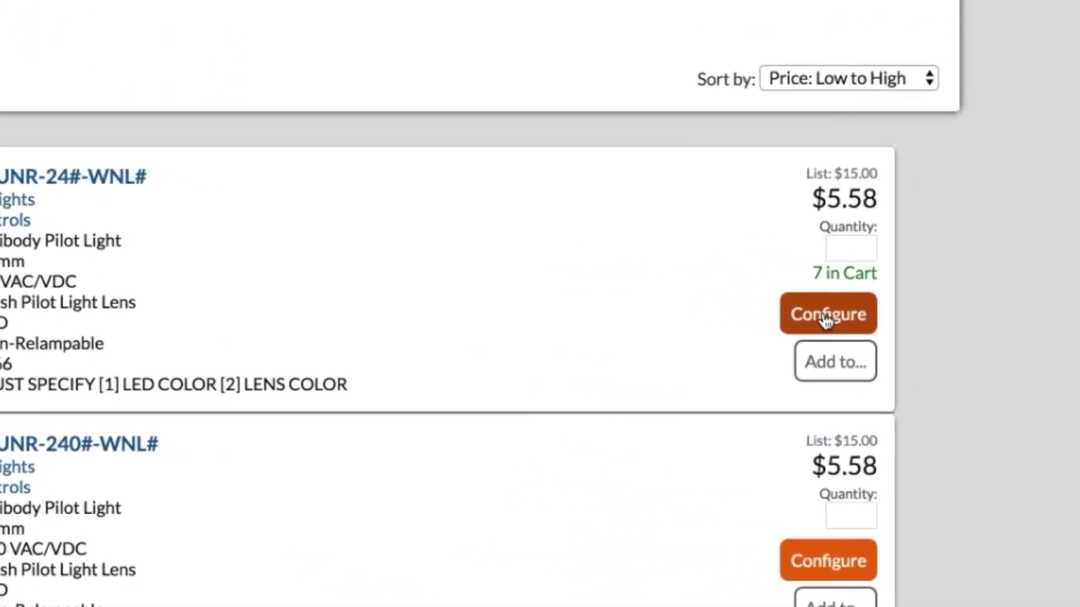
# Step: Configure the W22UNR-240LG-WNLC pilot light with green LED and clear lens, and add 4 to cart
pyautogui.click(841, 563)
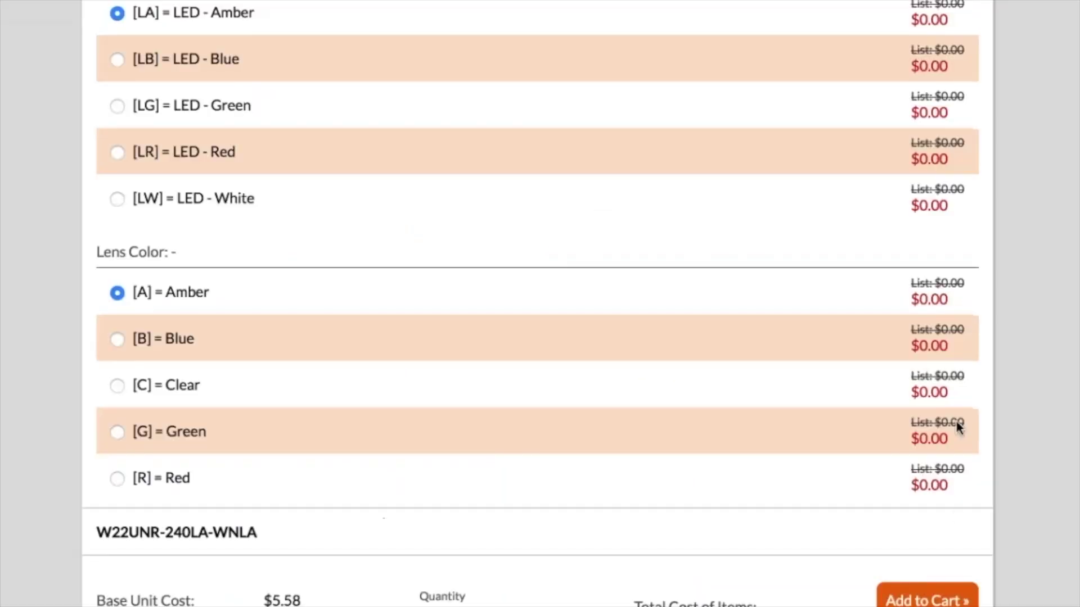
pyautogui.click(117, 107)
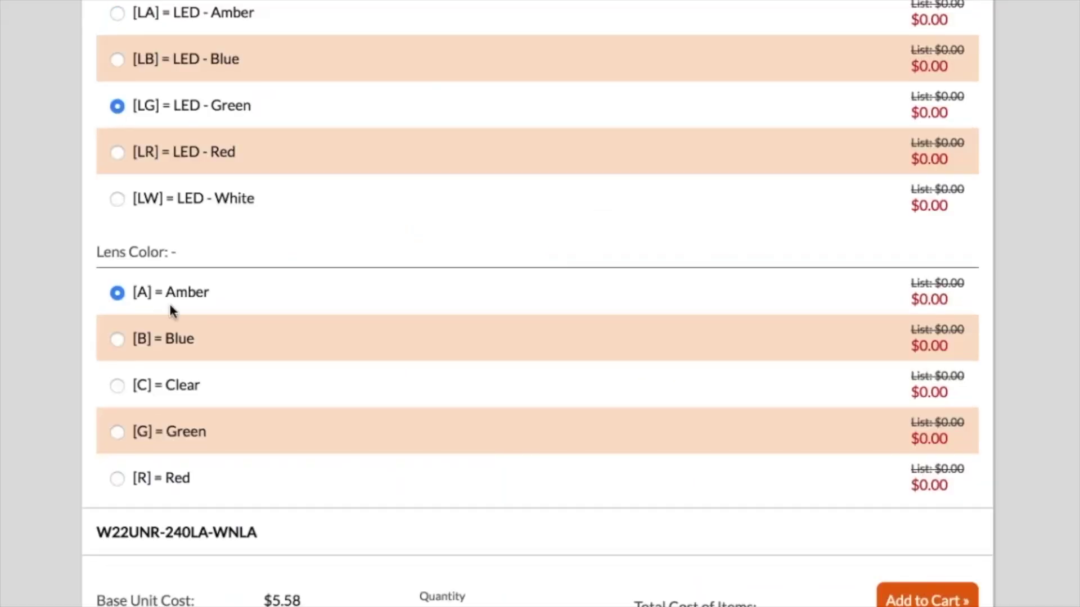
pyautogui.click(117, 386)
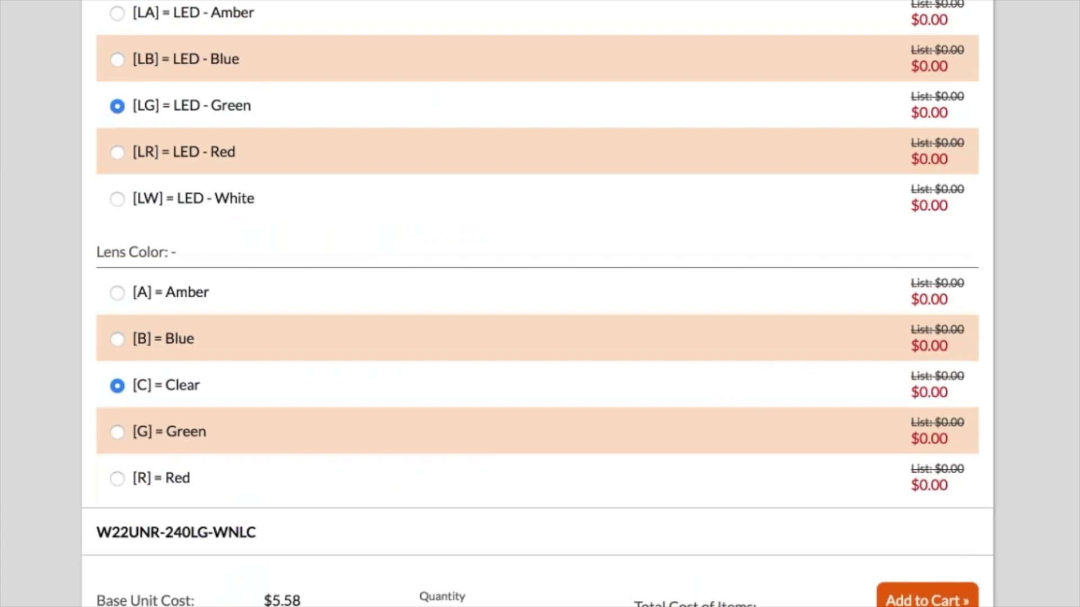
pyautogui.scroll(10, 756, 221)
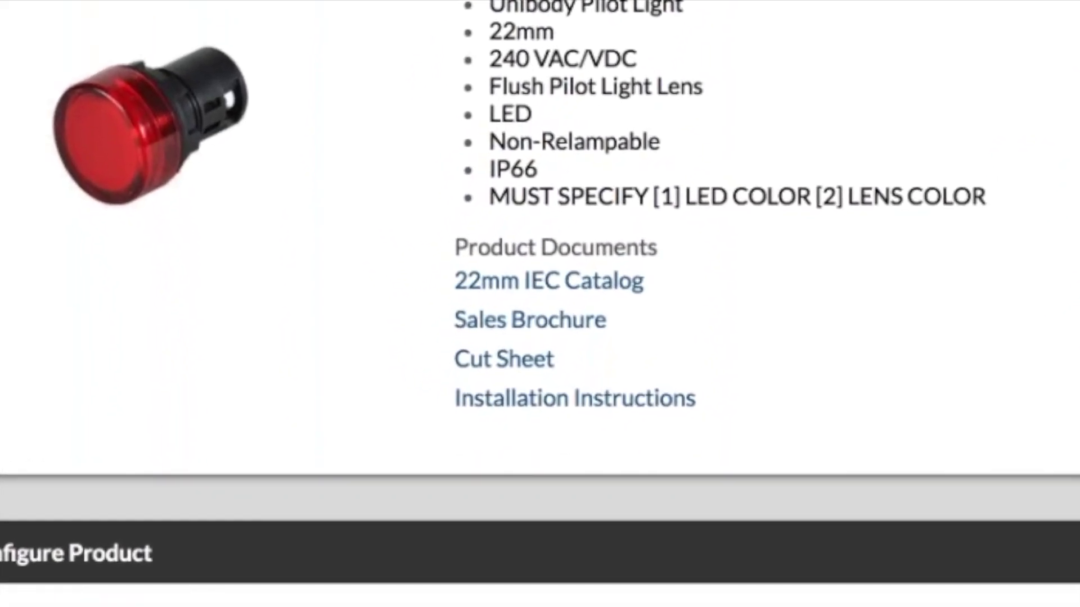
pyautogui.scroll(-10, 605, 356)
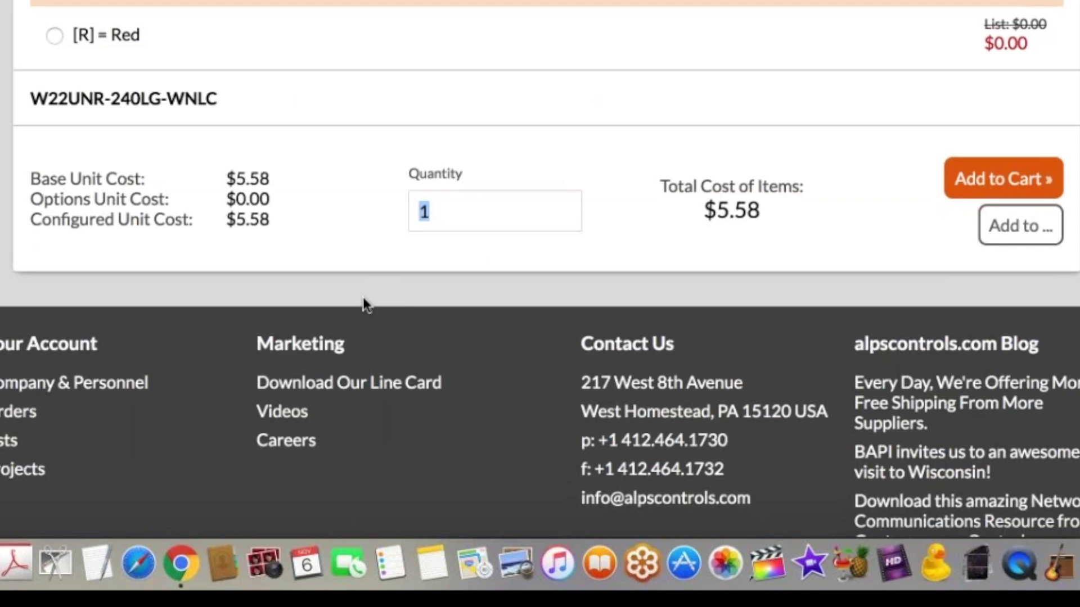
pyautogui.write('4')
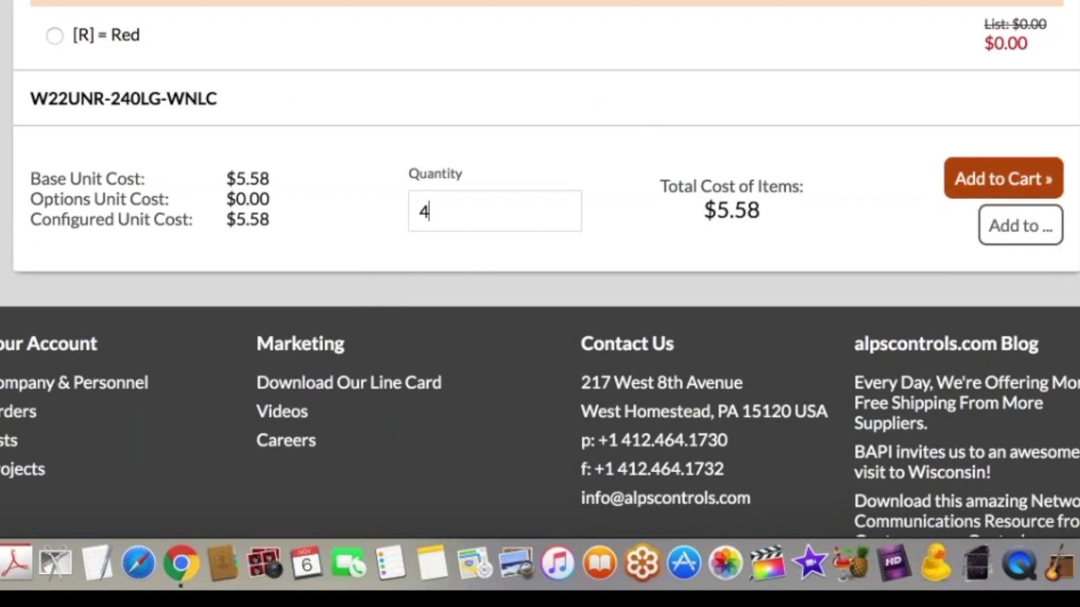
pyautogui.click(1026, 225)
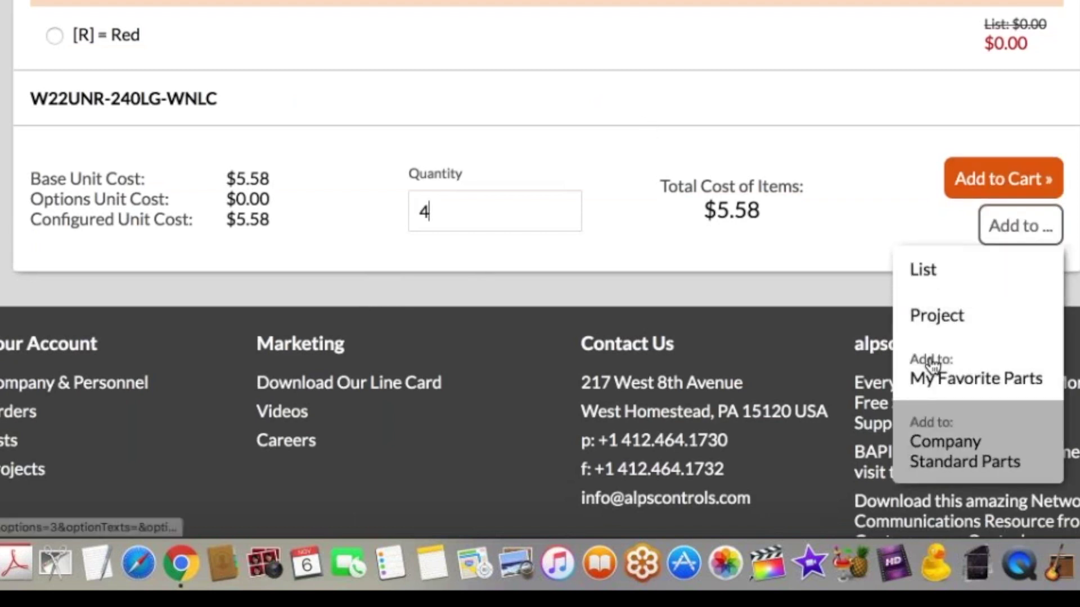
pyautogui.click(994, 184)
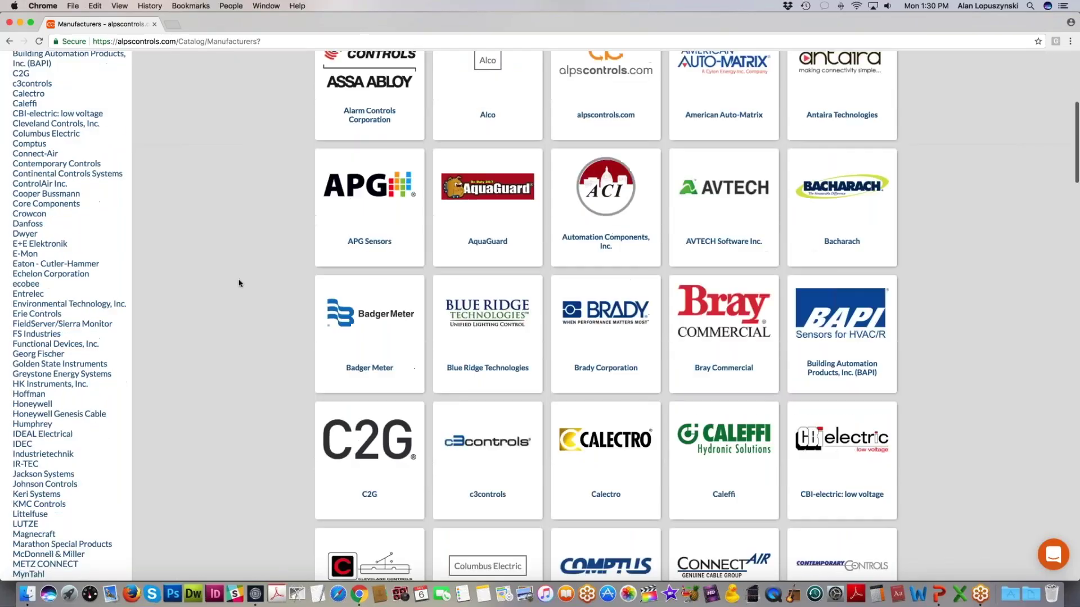
pyautogui.scroll(-5, 236, 279)
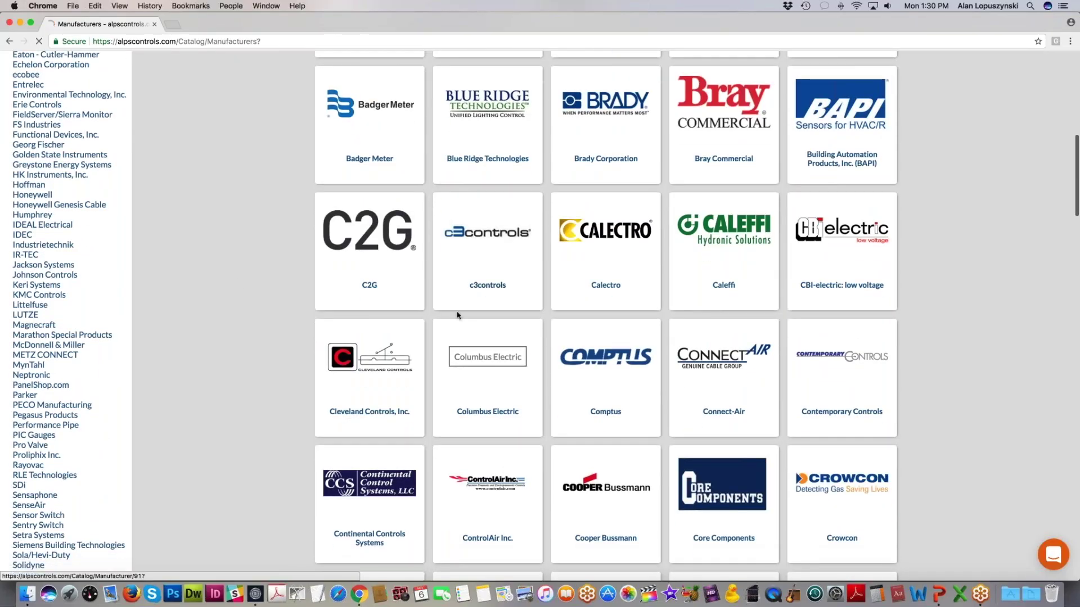
# Step: Open c3controls' Sockets list and add 6 of the GPRA-SB05G1 socket to the cart
pyautogui.click(457, 314)
pyautogui.scroll(-10, 933, 360)
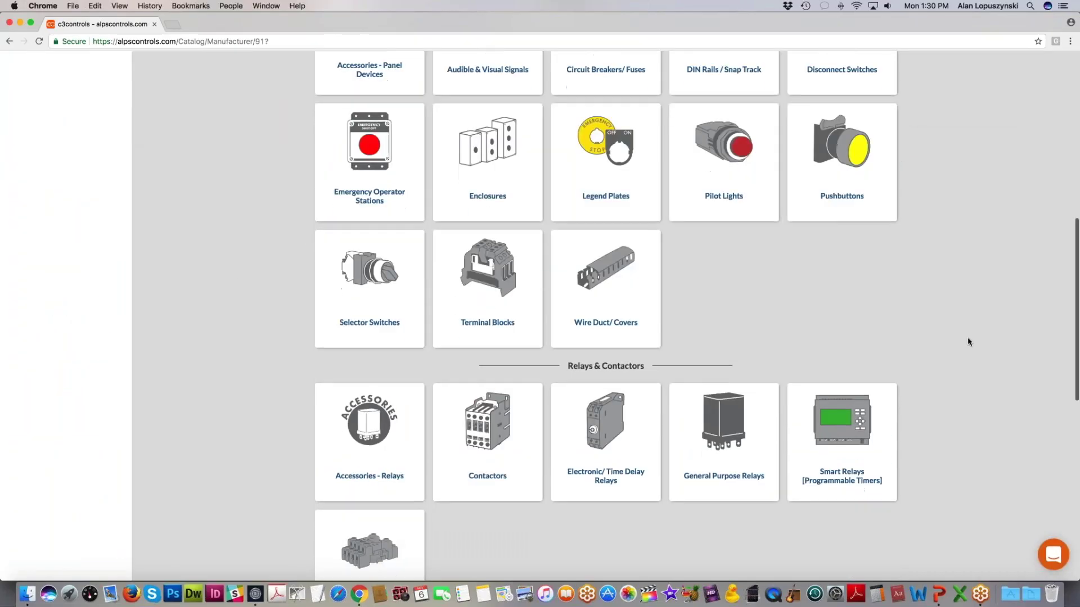
pyautogui.scroll(-4, 967, 340)
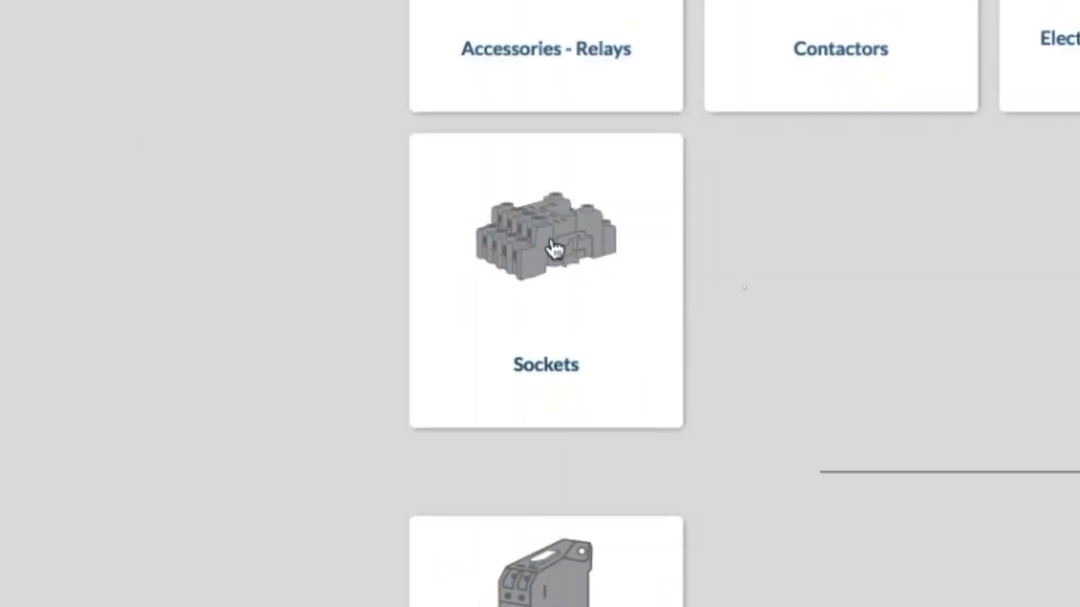
pyautogui.click(554, 247)
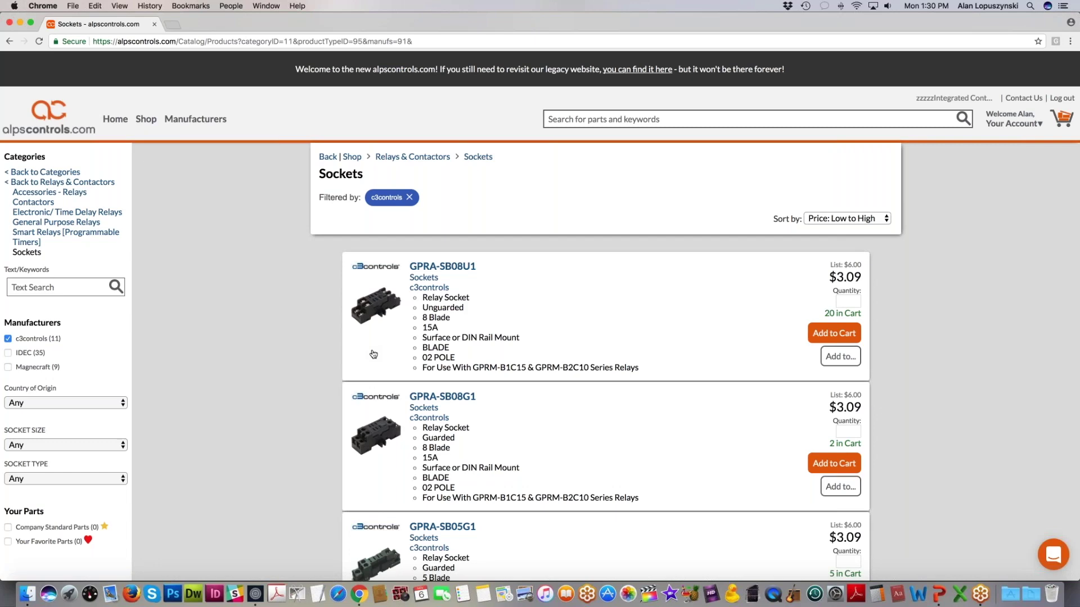
pyautogui.scroll(-3, 935, 489)
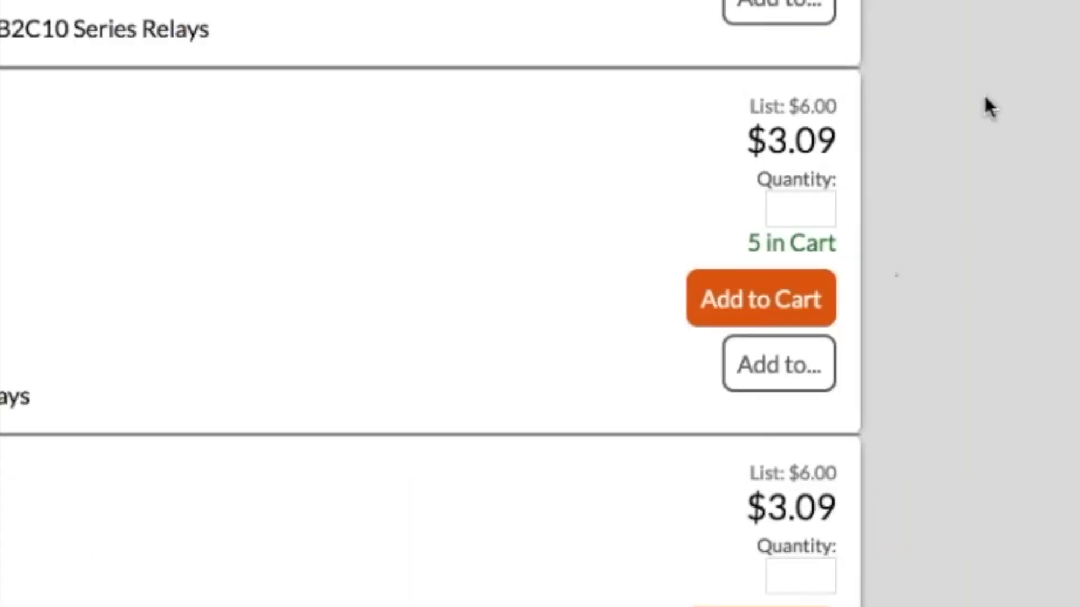
pyautogui.click(799, 211)
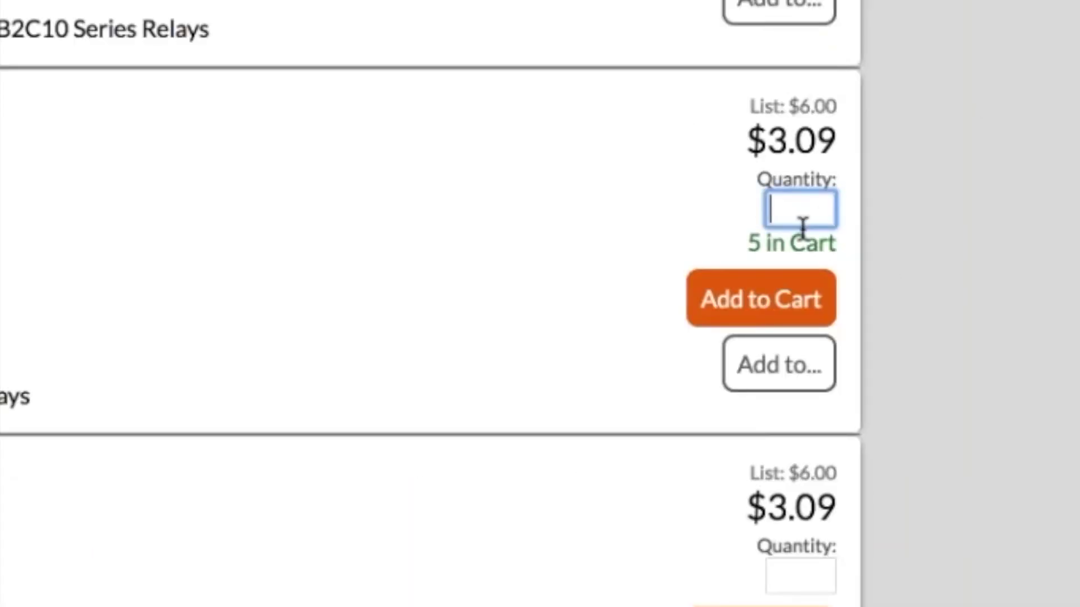
pyautogui.write('6')
pyautogui.click(755, 304)
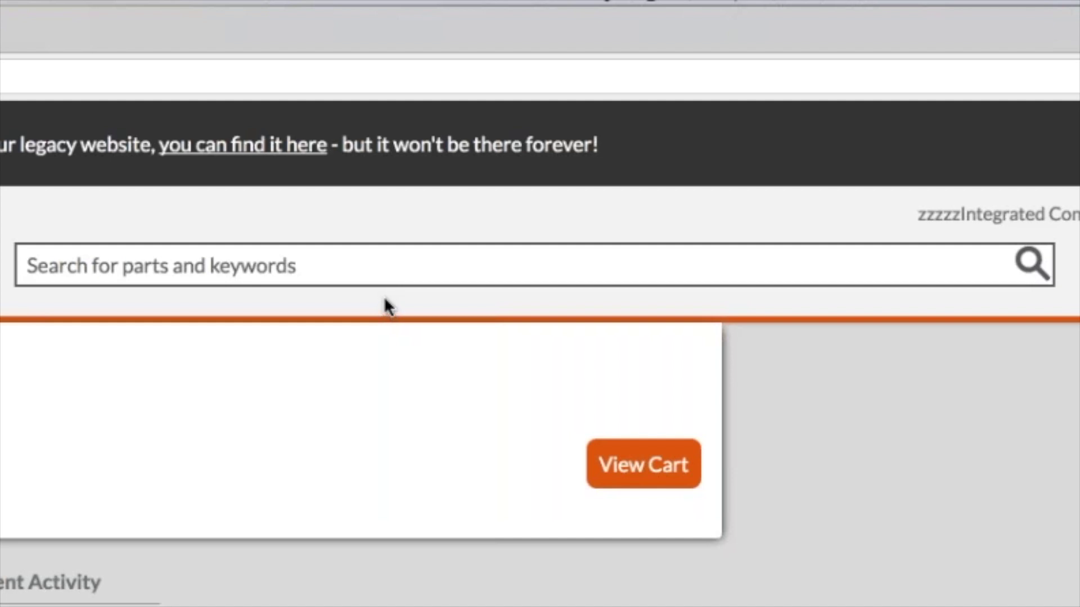
# Step: Search for 533380, then 'duct averaging sensor', then 'siemens duct averaging sensor'
pyautogui.click(376, 264)
pyautogui.write('533380')
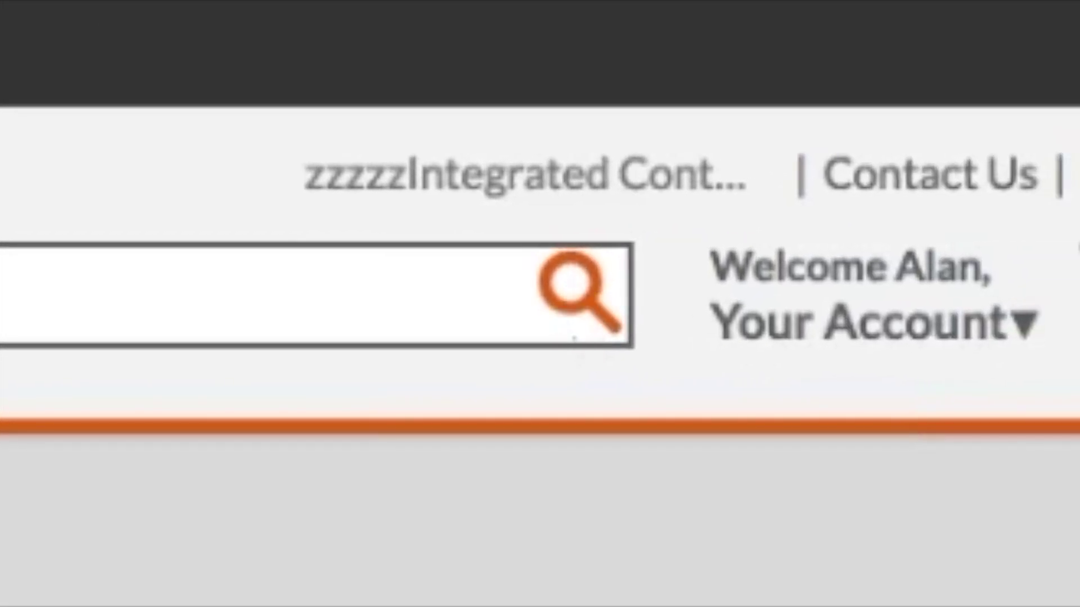
pyautogui.click(576, 298)
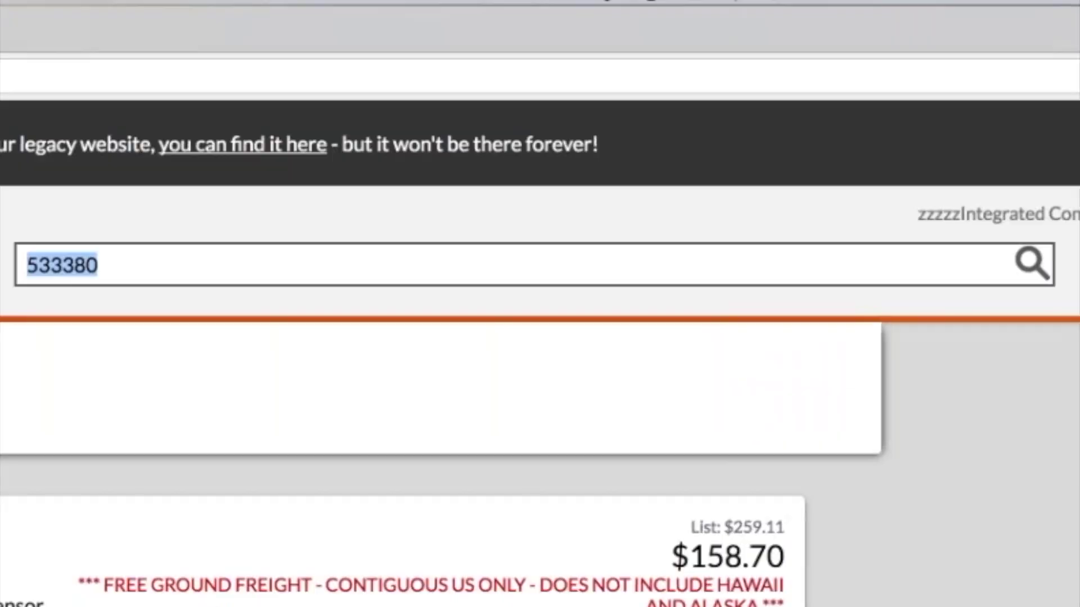
pyautogui.write('duct averaging se')
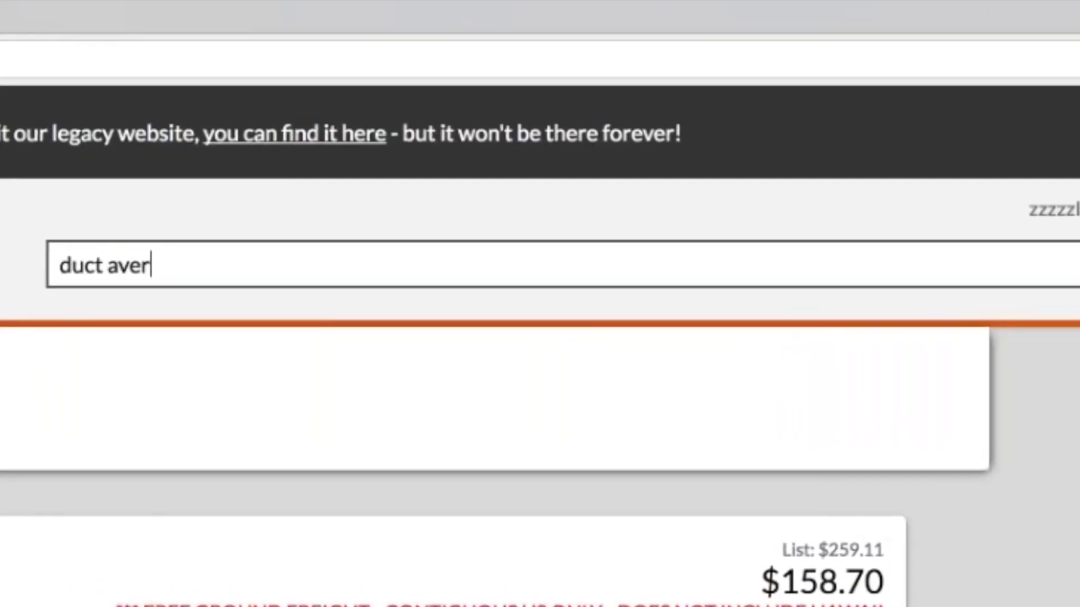
pyautogui.write('nsor')
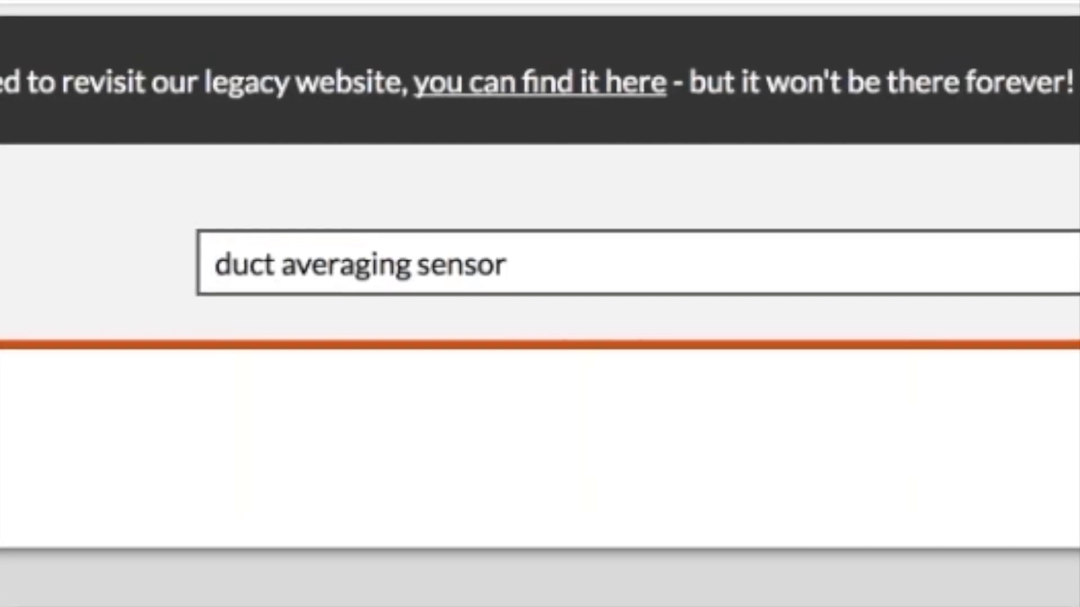
pyautogui.press('Return')
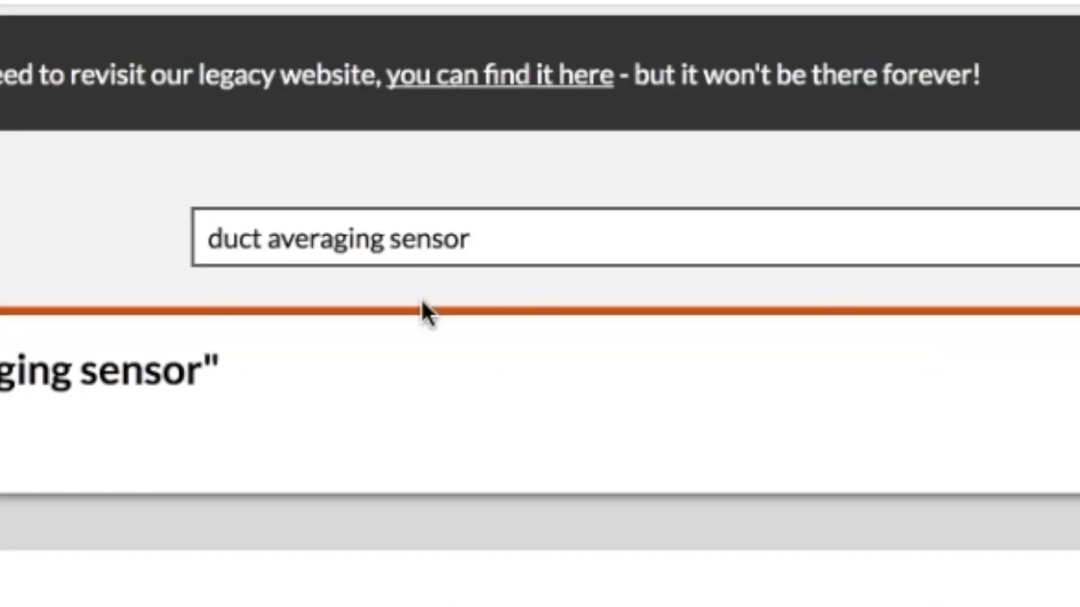
pyautogui.write('sieme')
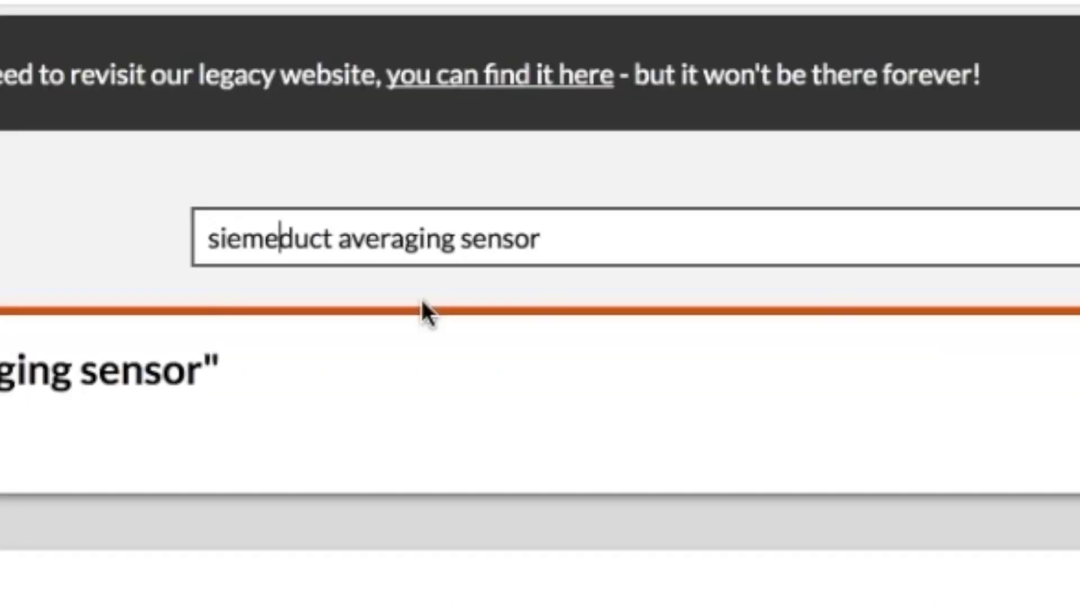
pyautogui.write('ns')
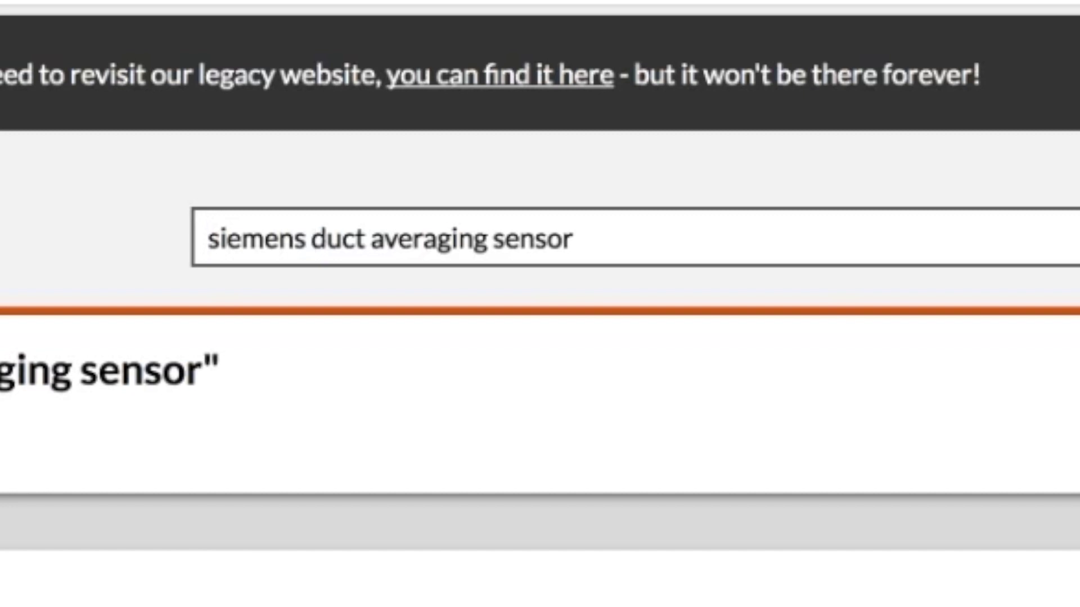
pyautogui.press('Return')
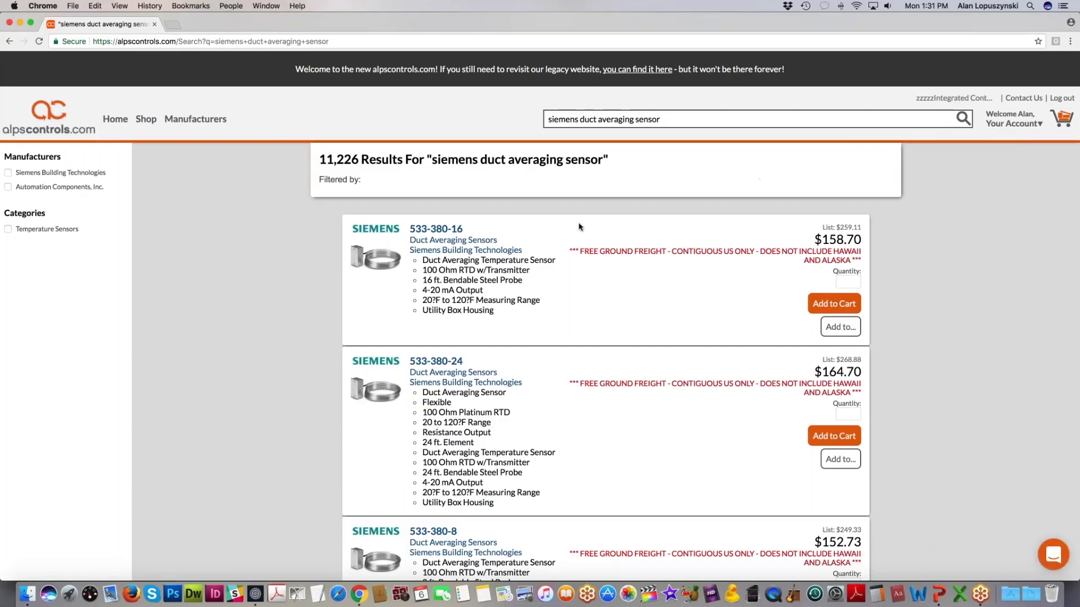
pyautogui.scroll(-5, 579, 227)
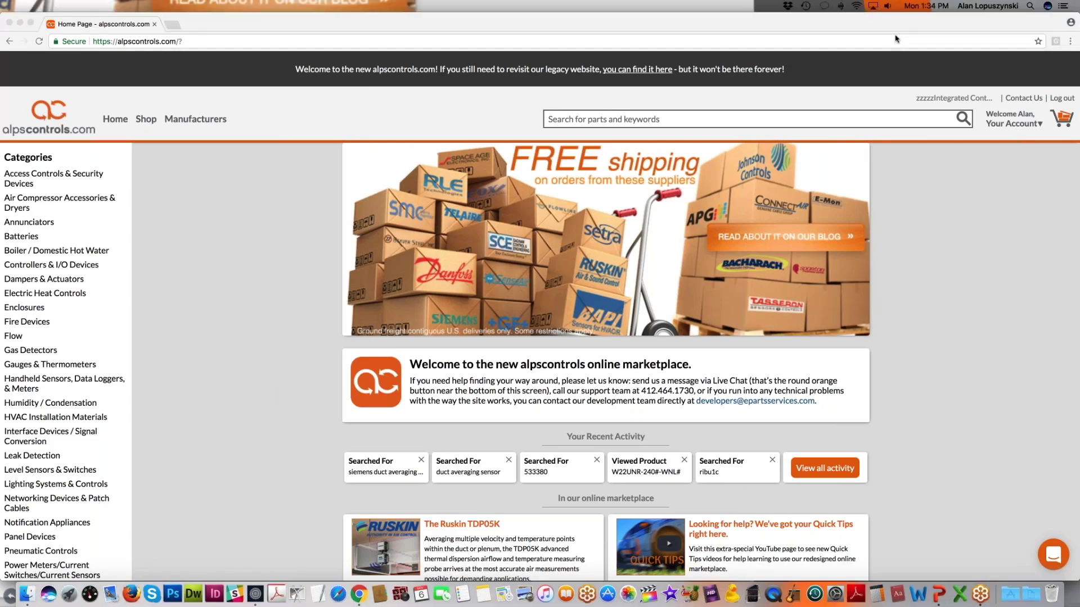
# Step: Open the Quick Tips video playlist in a new tab, then return to the home page tab
pyautogui.scroll(-5, 901, 320)
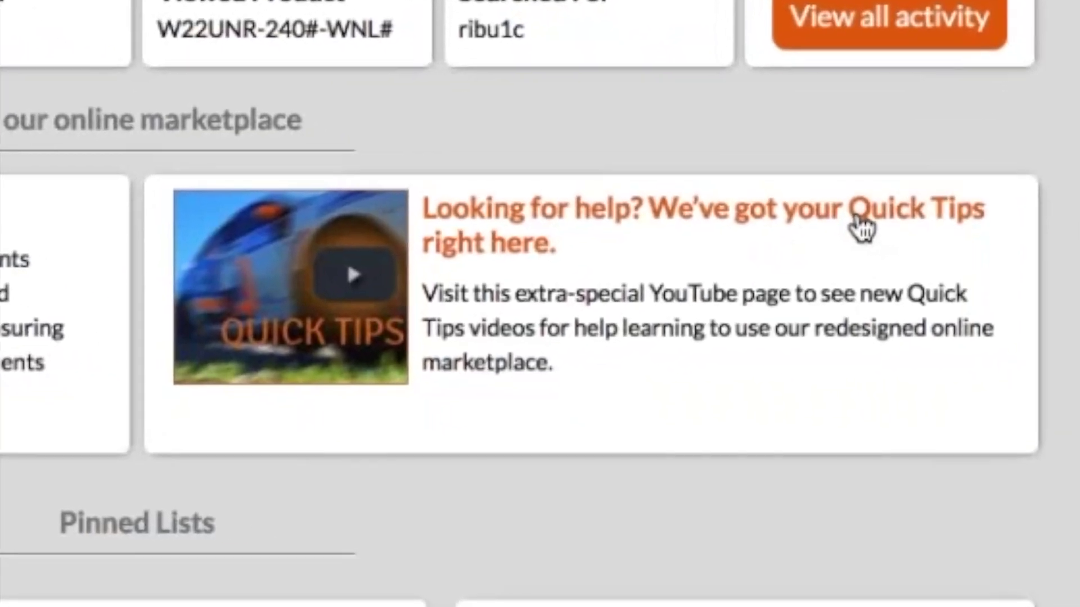
pyautogui.click(551, 247)
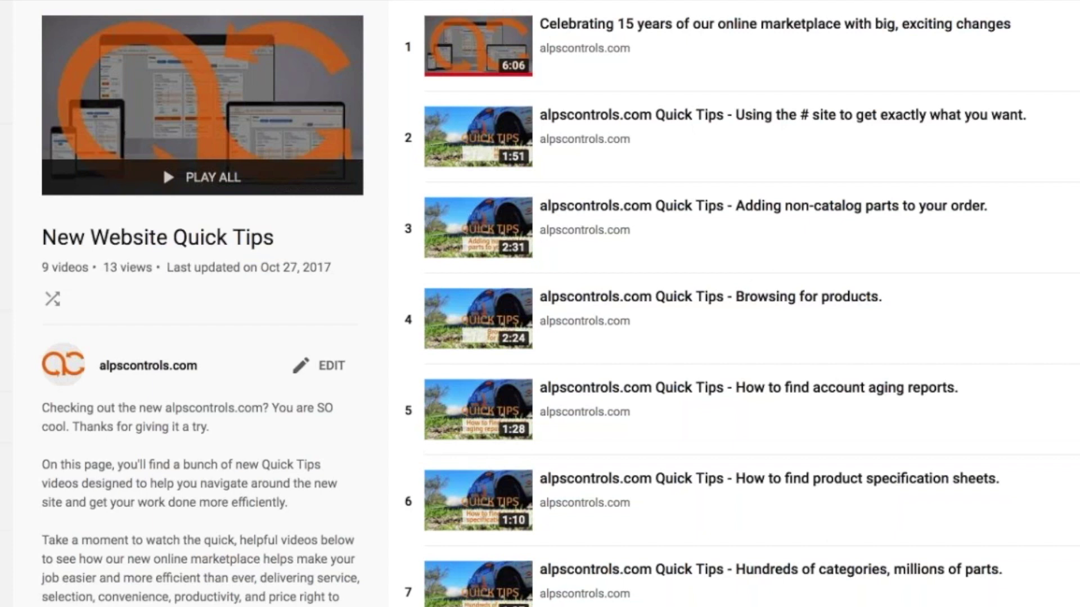
pyautogui.click(106, 28)
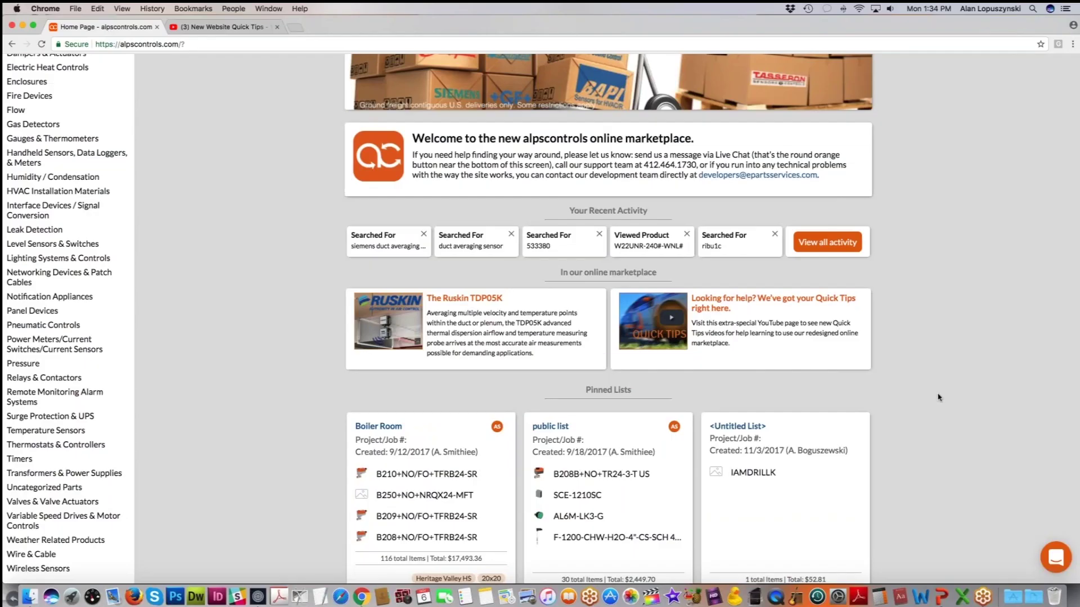
pyautogui.scroll(5, 937, 398)
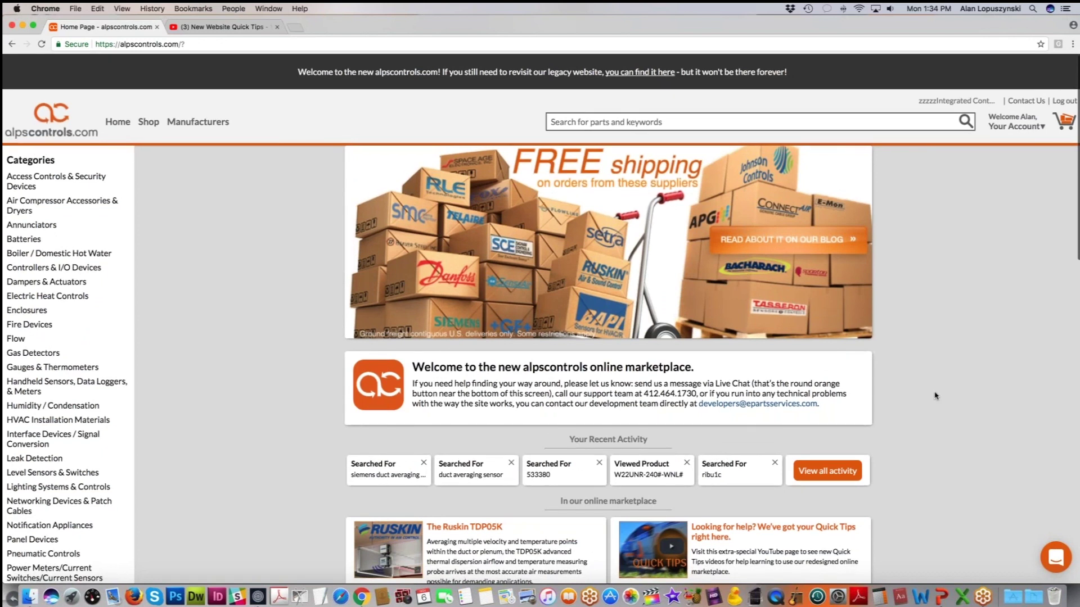